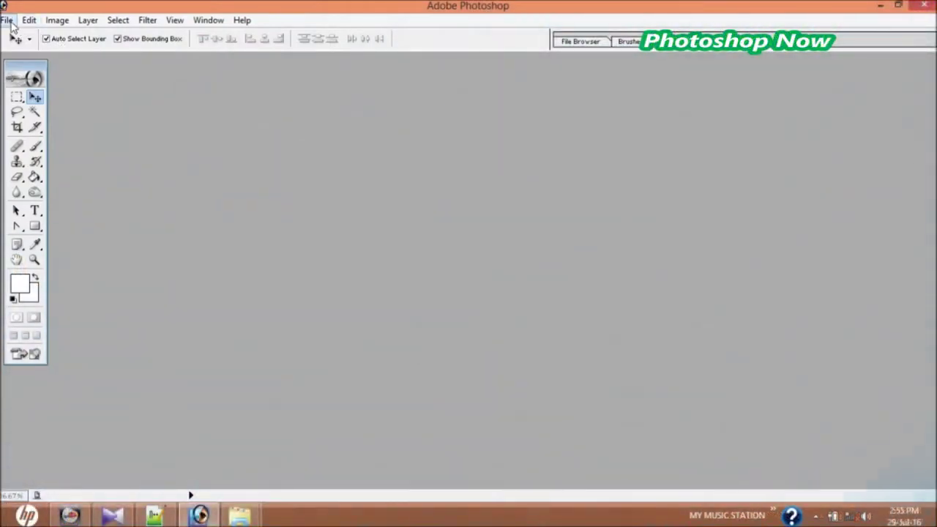
- Switch to Photoshop and open its File menu
{"action": "left_click", "coordinate": [8, 20]}
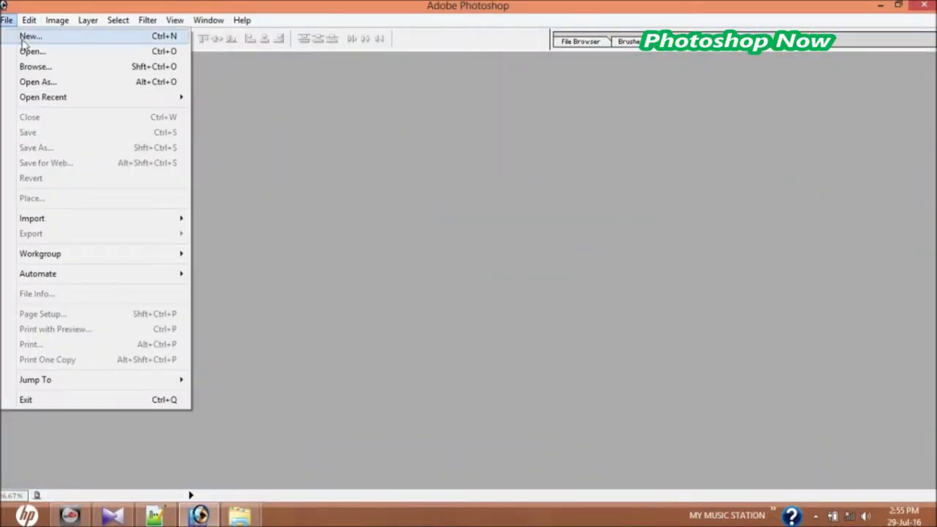
- In the Open dialog, select the motorcycle, red-building and 20160616_181520 photos
{"action": "left_click", "coordinate": [22, 51]}
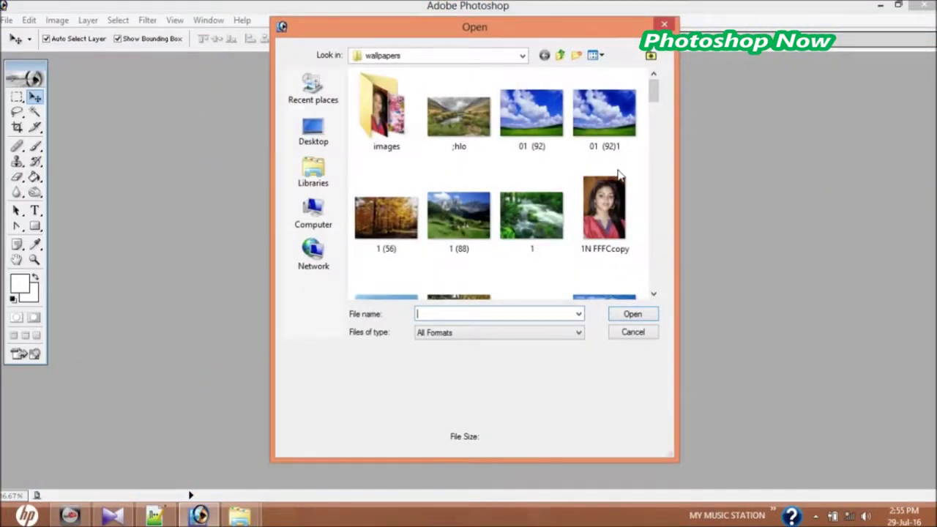
{"action": "left_click", "coordinate": [654, 295]}
{"action": "left_click", "coordinate": [654, 295]}
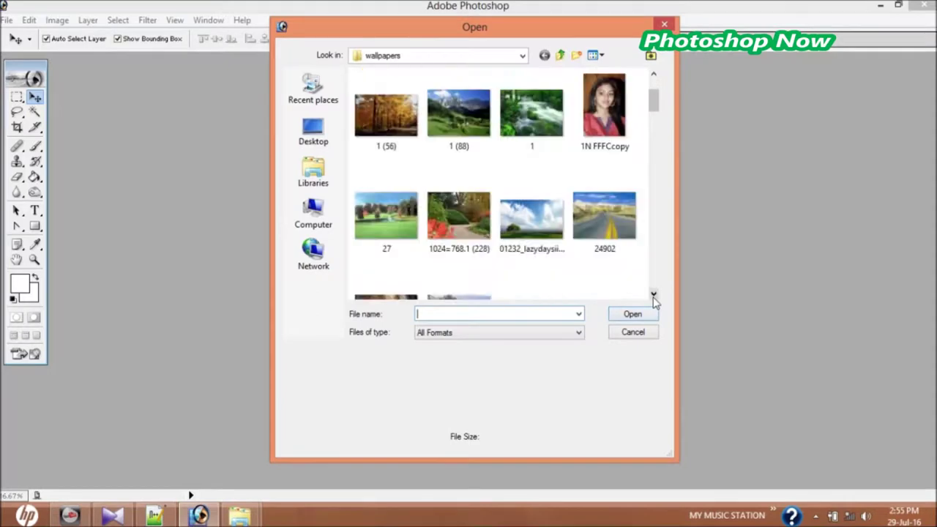
{"action": "left_click", "coordinate": [654, 295]}
{"action": "left_click", "coordinate": [654, 295]}
{"action": "left_click", "coordinate": [653, 296]}
{"action": "left_click", "coordinate": [654, 295]}
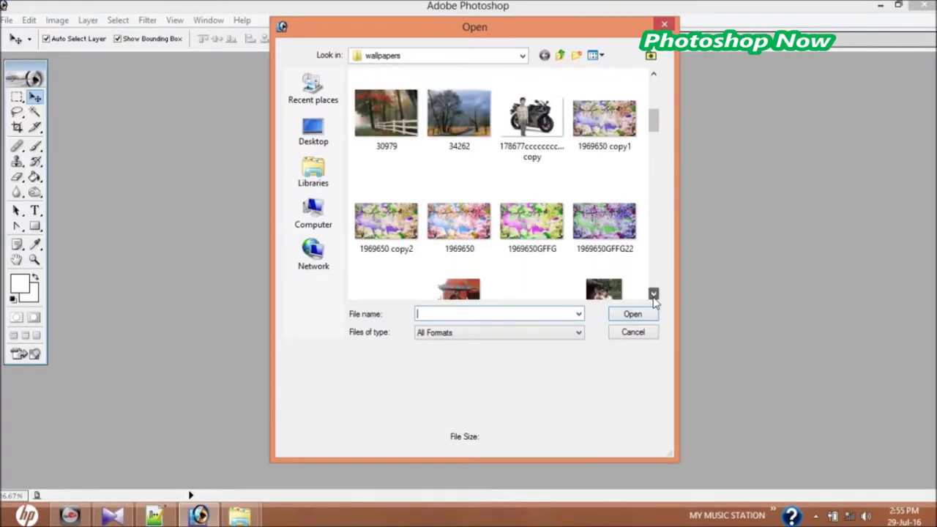
{"action": "left_click", "coordinate": [545, 139]}
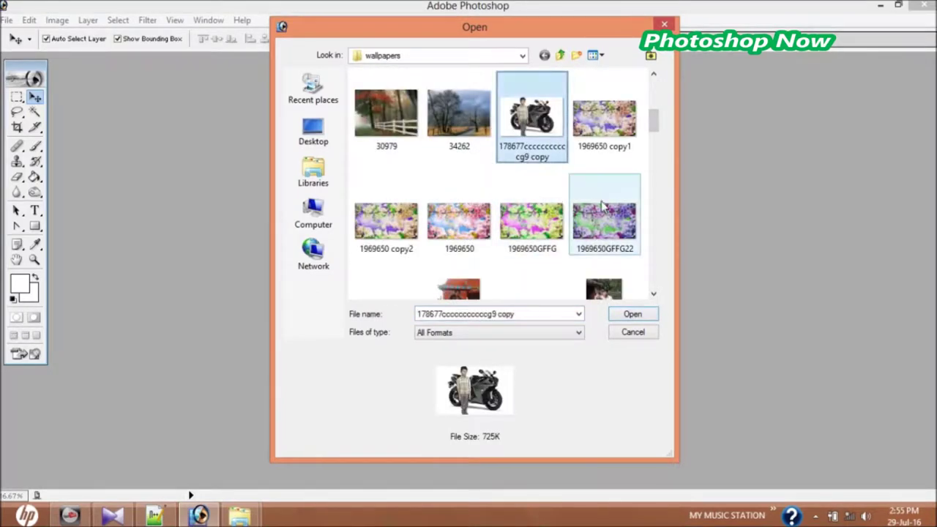
{"action": "left_click", "coordinate": [654, 295]}
{"action": "left_click", "coordinate": [654, 295]}
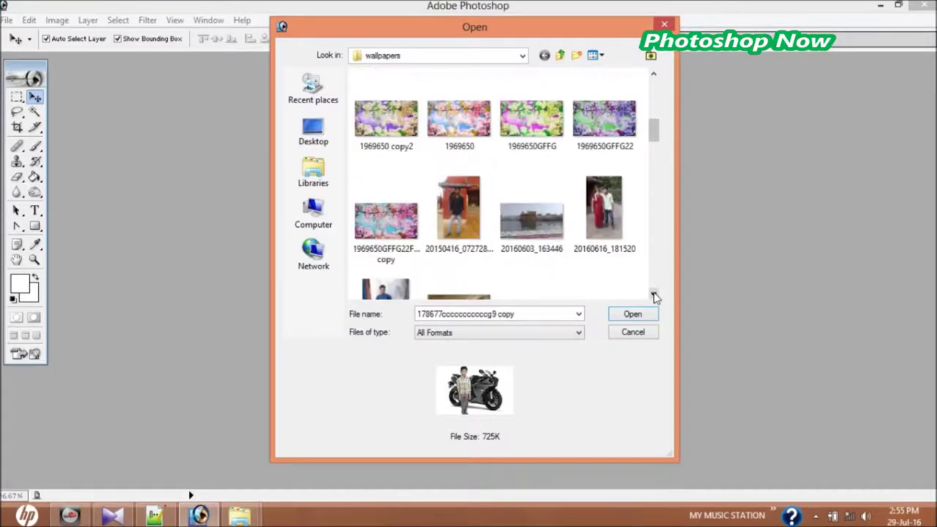
{"action": "left_click", "coordinate": [469, 216], "text": "ctrl"}
{"action": "left_click", "coordinate": [600, 220], "text": "ctrl"}
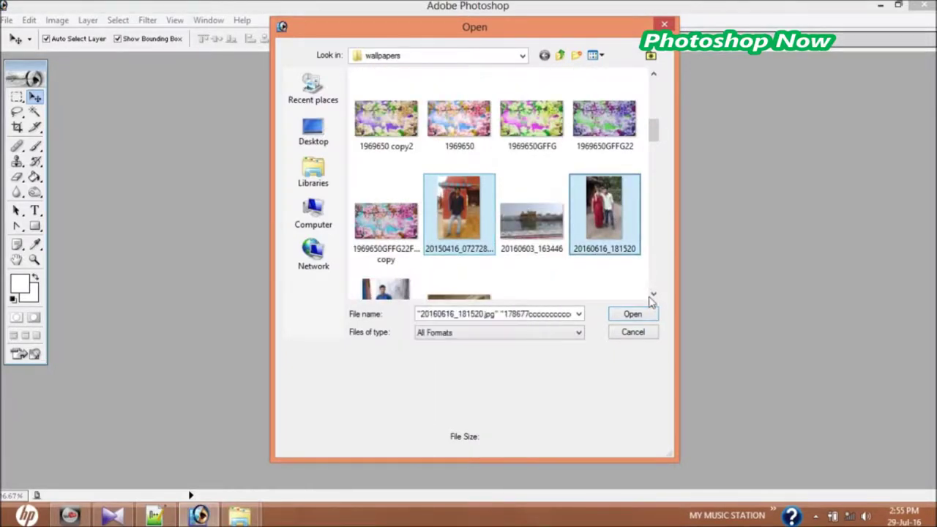
- Add DSC01232, the seated young man, IMG_201604gdgdg19_121439 and mum.jpg to the selection
{"action": "left_click", "coordinate": [654, 295]}
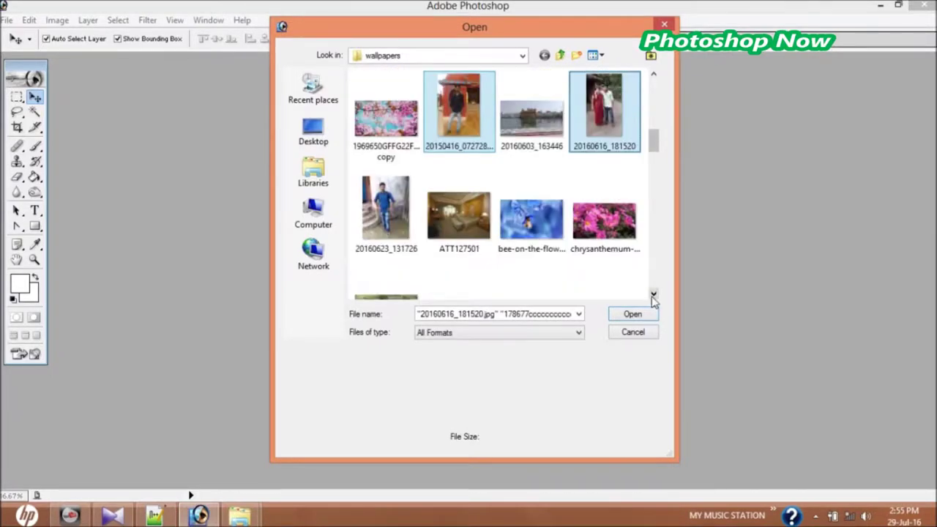
{"action": "left_click", "coordinate": [654, 295]}
{"action": "left_click", "coordinate": [654, 295]}
{"action": "left_click", "coordinate": [654, 295]}
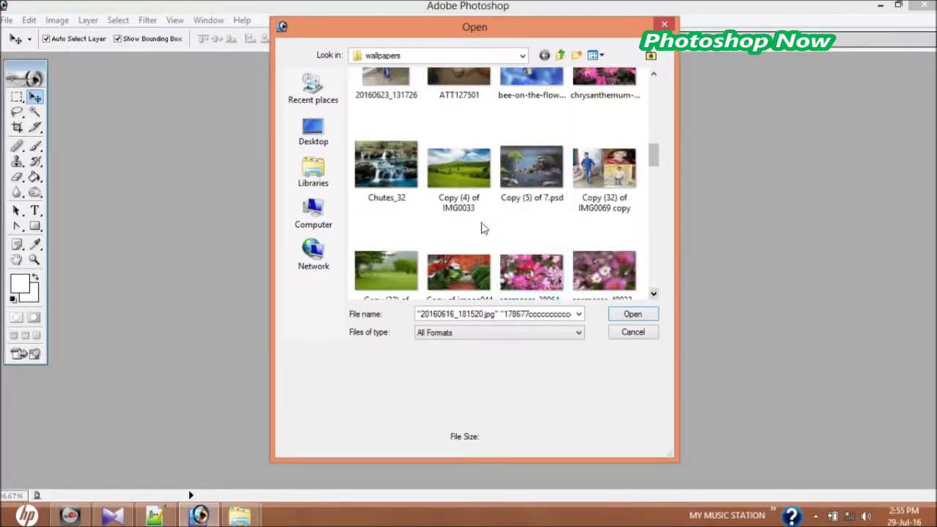
{"action": "left_click", "coordinate": [654, 296]}
{"action": "left_click", "coordinate": [654, 296]}
{"action": "left_click", "coordinate": [654, 296]}
{"action": "left_click", "coordinate": [654, 296]}
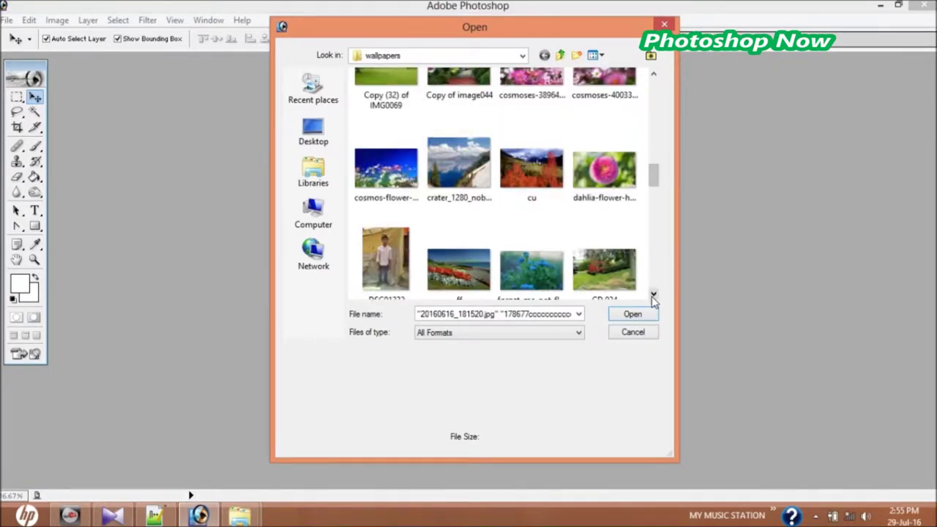
{"action": "left_click", "coordinate": [654, 295]}
{"action": "left_click", "coordinate": [386, 212], "text": "ctrl"}
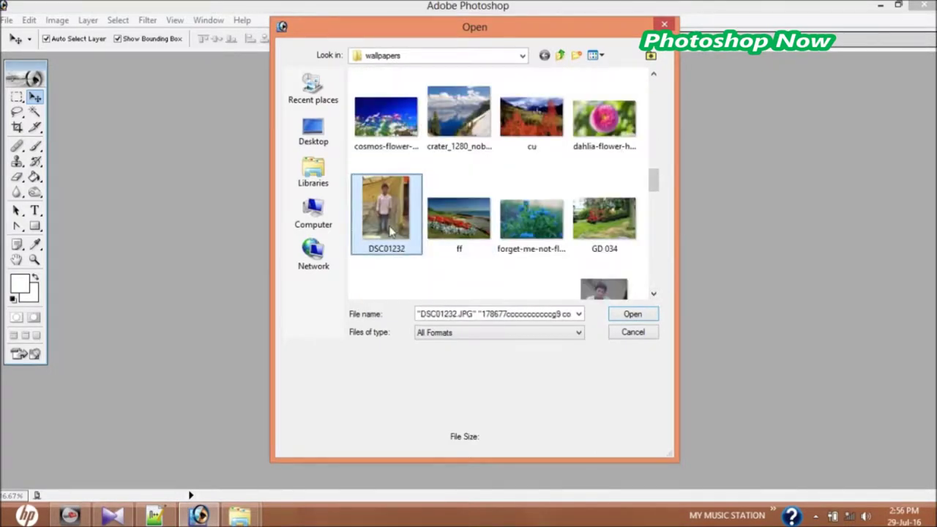
{"action": "left_click", "coordinate": [654, 296]}
{"action": "left_click", "coordinate": [654, 296]}
{"action": "left_click", "coordinate": [611, 242], "text": "ctrl"}
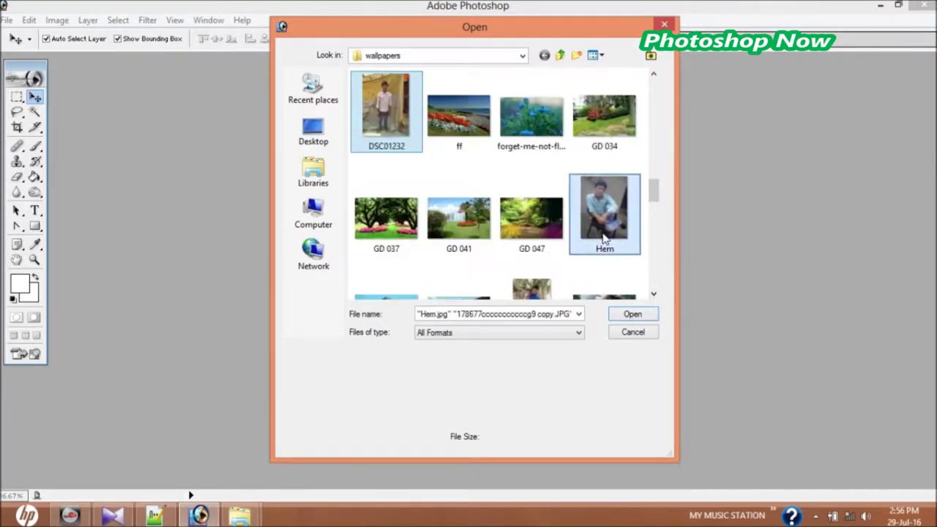
{"action": "left_click", "coordinate": [654, 296]}
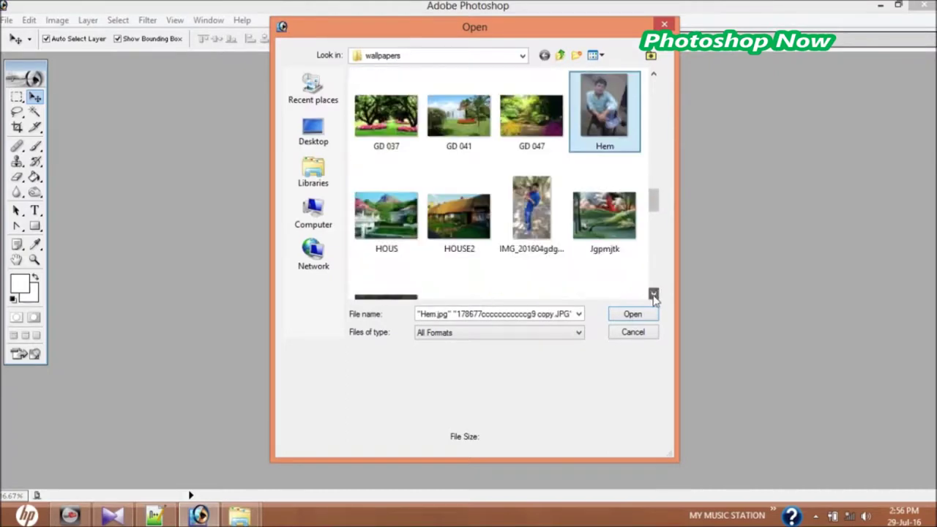
{"action": "left_click", "coordinate": [531, 209], "text": "ctrl"}
{"action": "left_click", "coordinate": [654, 296]}
{"action": "left_click", "coordinate": [654, 296]}
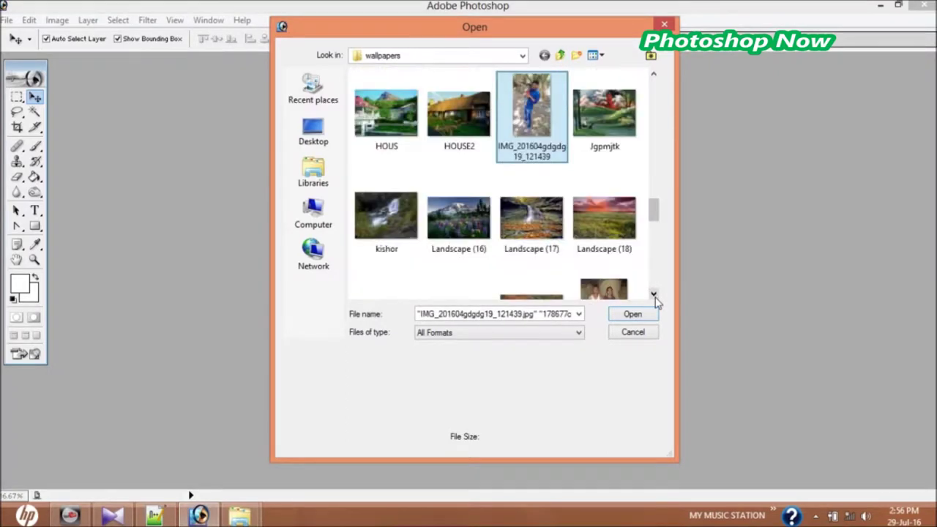
{"action": "left_click", "coordinate": [604, 273], "text": "ctrl"}
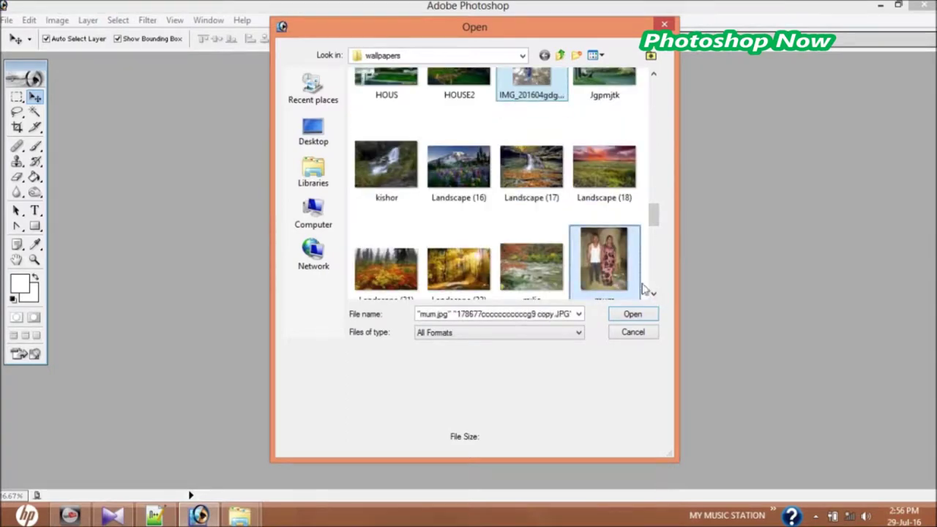
- Add the sakura-flower-hd-wallpaper-2880x1800-37301 image and open all selected files
{"action": "left_click", "coordinate": [654, 294]}
{"action": "left_click", "coordinate": [655, 295]}
{"action": "left_click", "coordinate": [656, 295]}
{"action": "left_click", "coordinate": [655, 295]}
{"action": "left_click", "coordinate": [656, 296]}
{"action": "left_click", "coordinate": [654, 295]}
{"action": "left_click", "coordinate": [654, 294]}
{"action": "left_click", "coordinate": [654, 294]}
{"action": "left_click", "coordinate": [654, 295]}
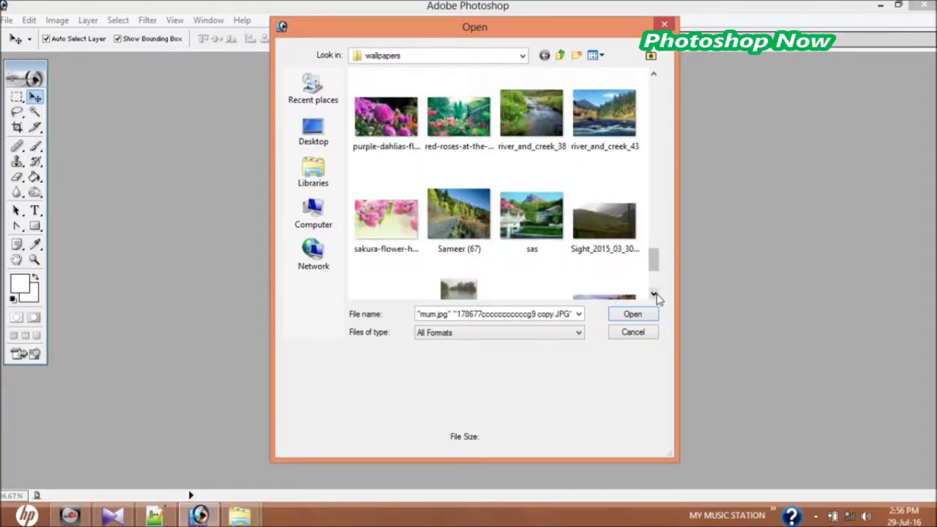
{"action": "left_click", "coordinate": [655, 295]}
{"action": "left_click", "coordinate": [655, 295]}
{"action": "left_click", "coordinate": [654, 294]}
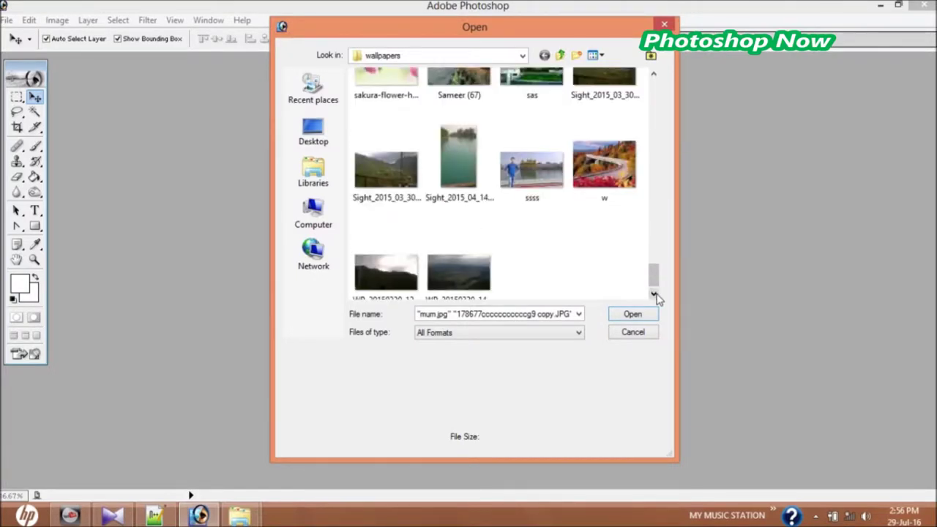
{"action": "left_click", "coordinate": [654, 295]}
{"action": "left_click", "coordinate": [654, 74]}
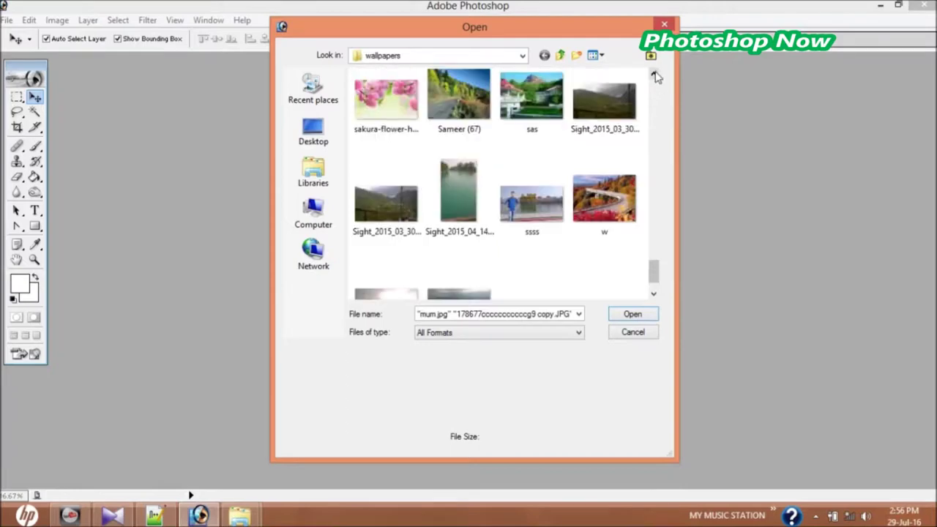
{"action": "left_click", "coordinate": [654, 73]}
{"action": "left_click", "coordinate": [392, 159]}
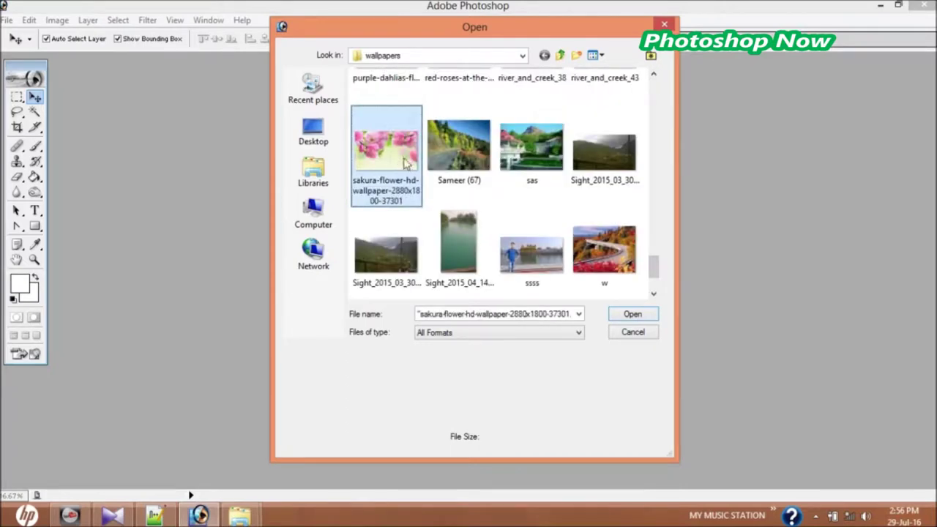
{"action": "left_click", "coordinate": [633, 314]}
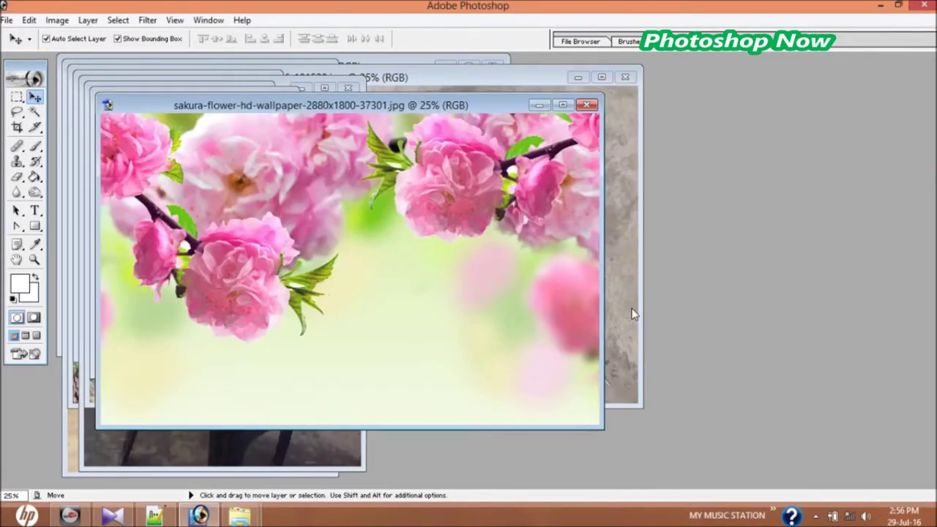
- Rotate the sideways 20160616_181520.jpg photo 90° clockwise so it stands upright
{"action": "left_click_drag", "start_coordinate": [325, 104], "coordinate": [810, 96]}
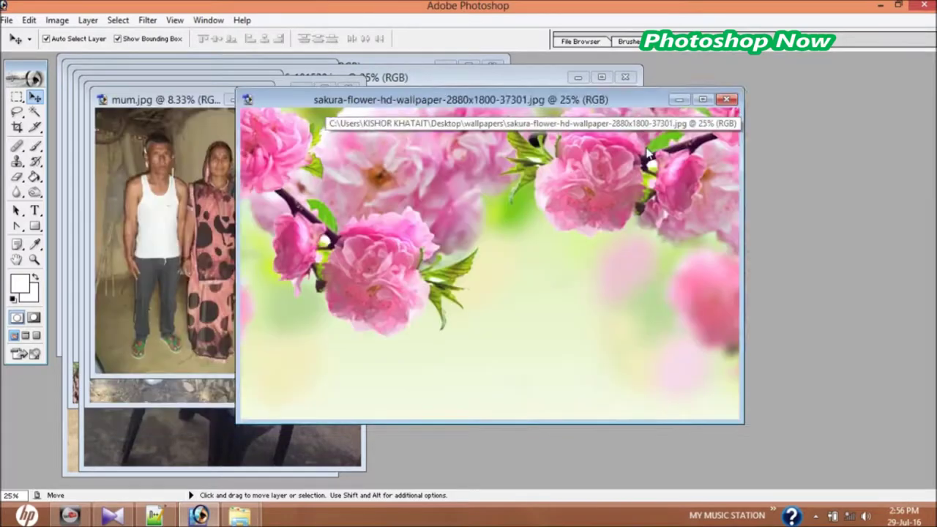
{"action": "left_click", "coordinate": [517, 230]}
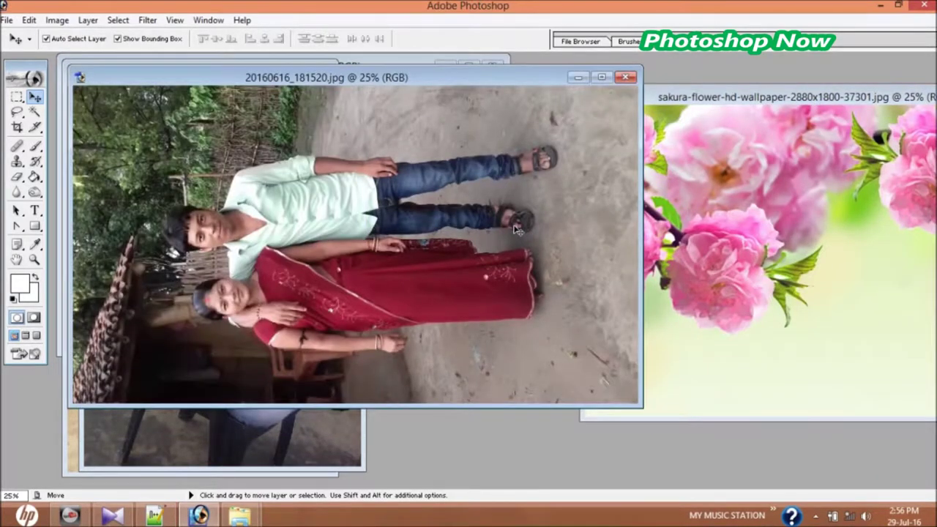
{"action": "left_click", "coordinate": [57, 20]}
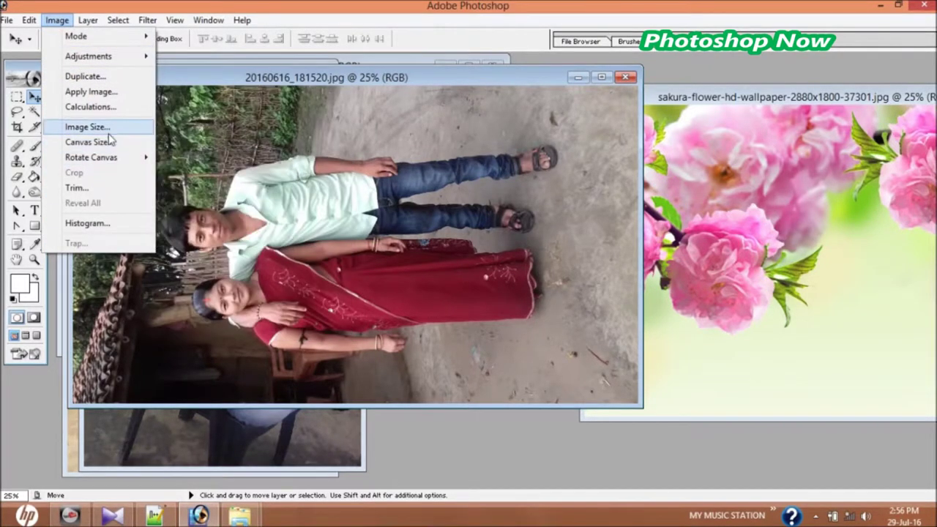
{"action": "mouse_move", "coordinate": [91, 157]}
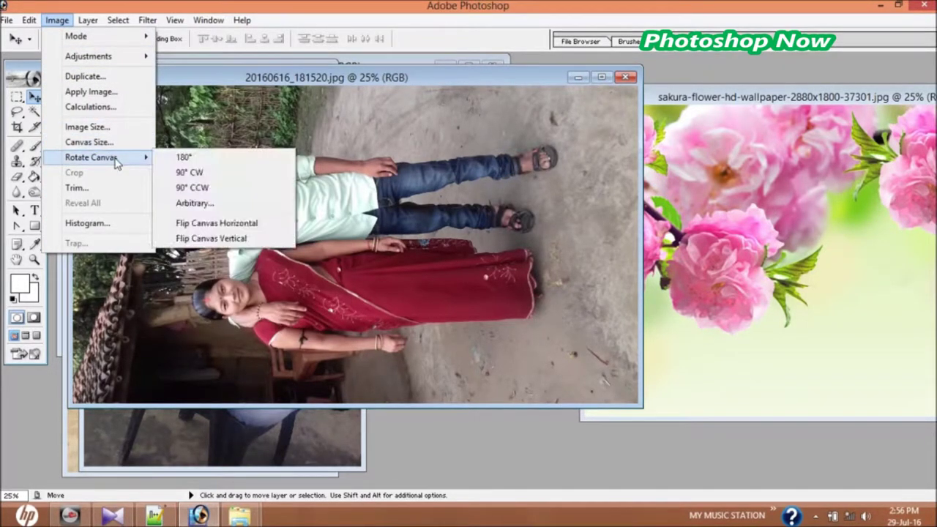
{"action": "left_click", "coordinate": [210, 179]}
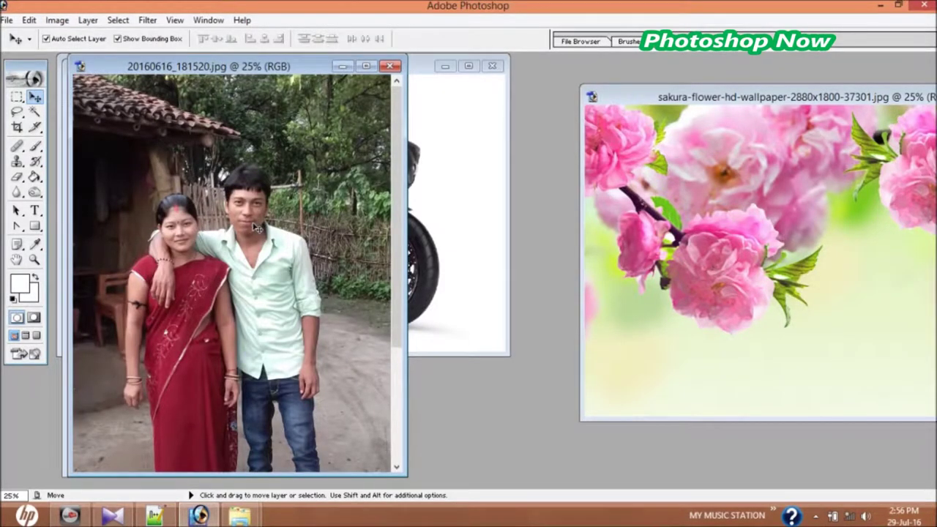
- Move the couple and mum.jpg windows aside, bringing IMG_201604gdgdg19_121439 forward
{"action": "mouse_move", "coordinate": [237, 67]}
{"action": "left_mouse_down"}
{"action": "mouse_move", "coordinate": [696, 86]}
{"action": "mouse_move", "coordinate": [662, 79]}
{"action": "left_mouse_up"}
{"action": "left_click", "coordinate": [198, 205]}
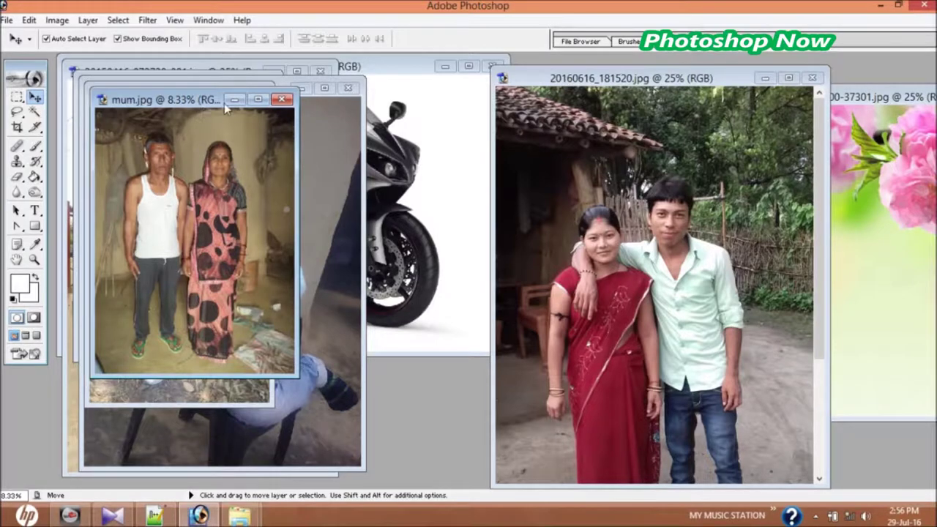
{"action": "left_click_drag", "start_coordinate": [224, 104], "coordinate": [586, 109]}
{"action": "left_click", "coordinate": [211, 213]}
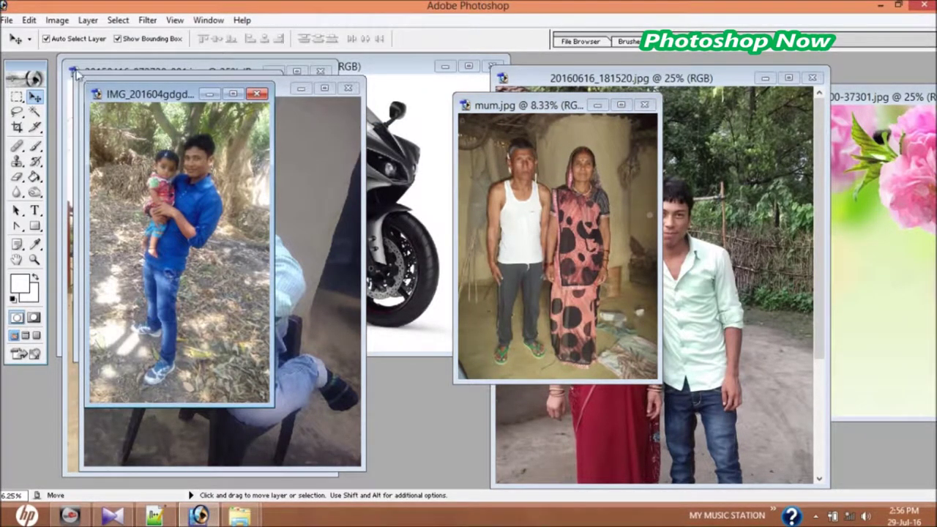
{"action": "left_click", "coordinate": [57, 20]}
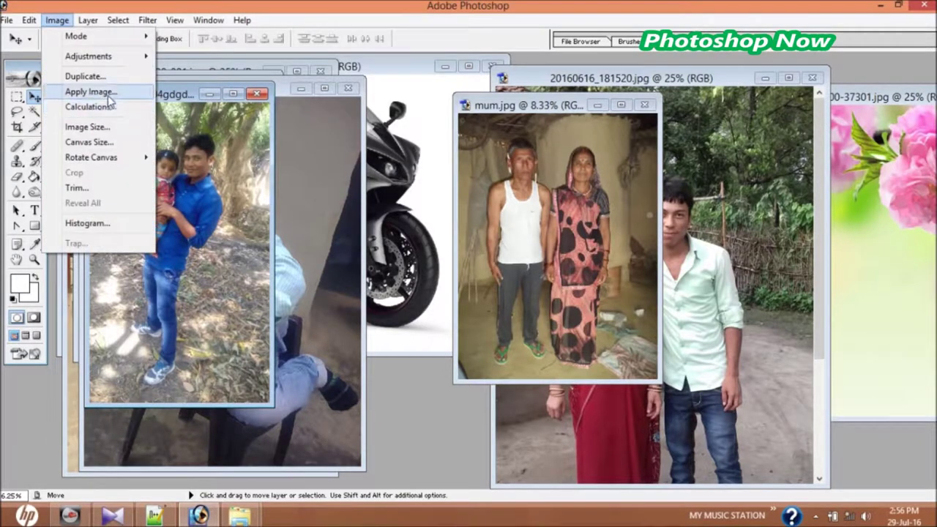
- Brighten the photo of the man holding a child with an upward Curves bend
{"action": "mouse_move", "coordinate": [88, 56]}
{"action": "left_click", "coordinate": [278, 119]}
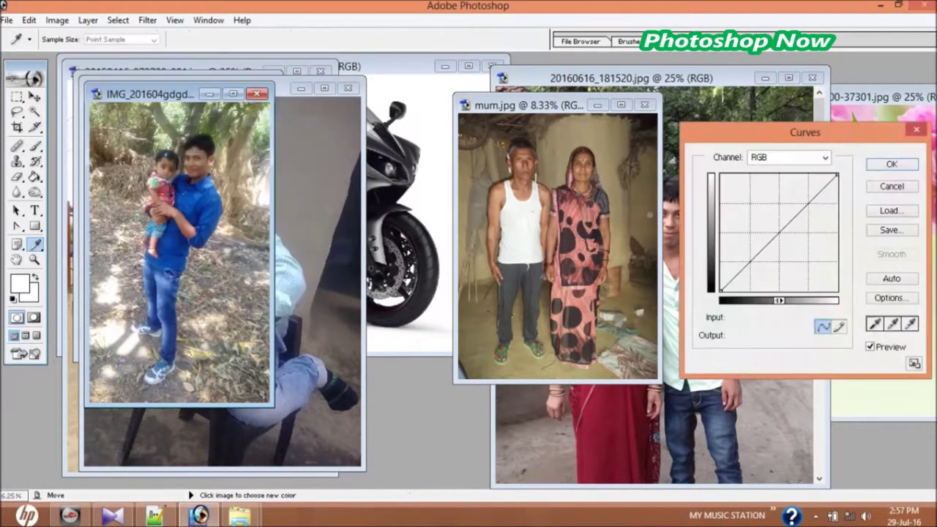
{"action": "left_click", "coordinate": [781, 235]}
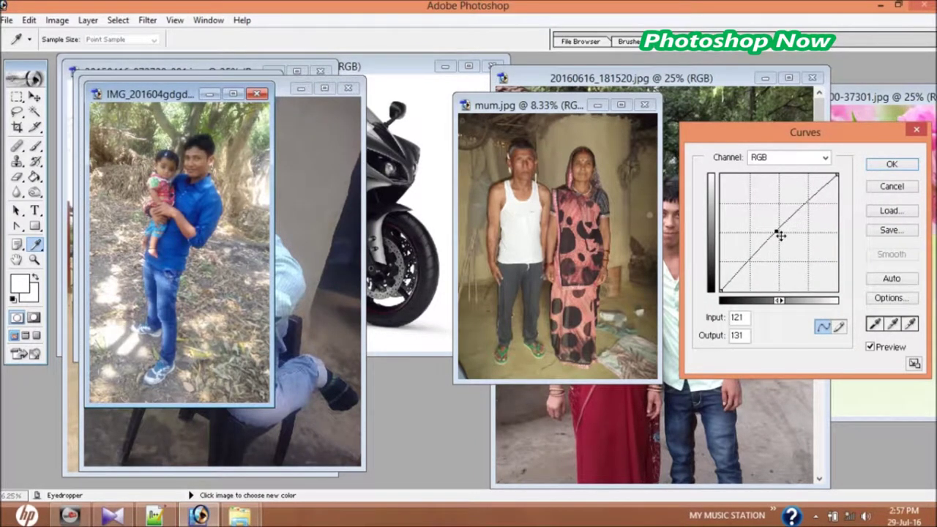
{"action": "left_click_drag", "start_coordinate": [780, 234], "coordinate": [778, 232]}
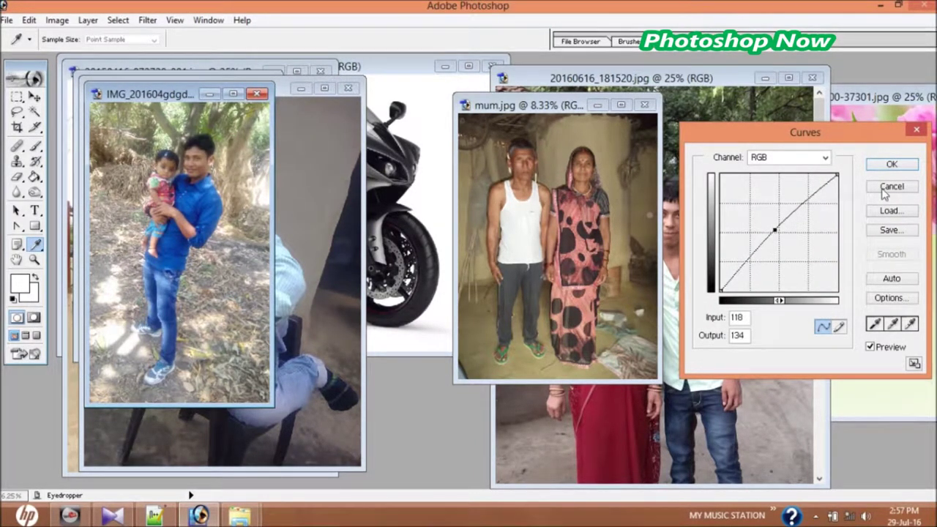
{"action": "left_click_drag", "start_coordinate": [775, 242], "coordinate": [778, 232]}
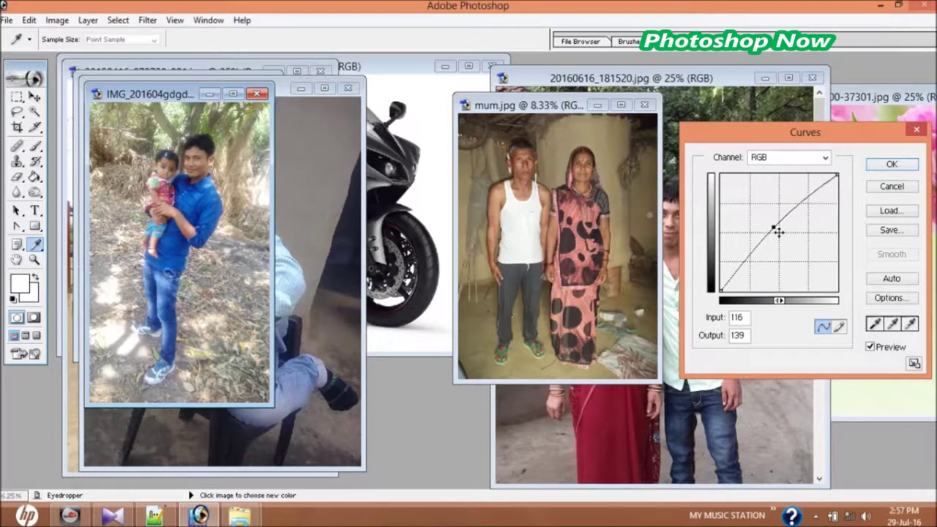
{"action": "left_click", "coordinate": [892, 165]}
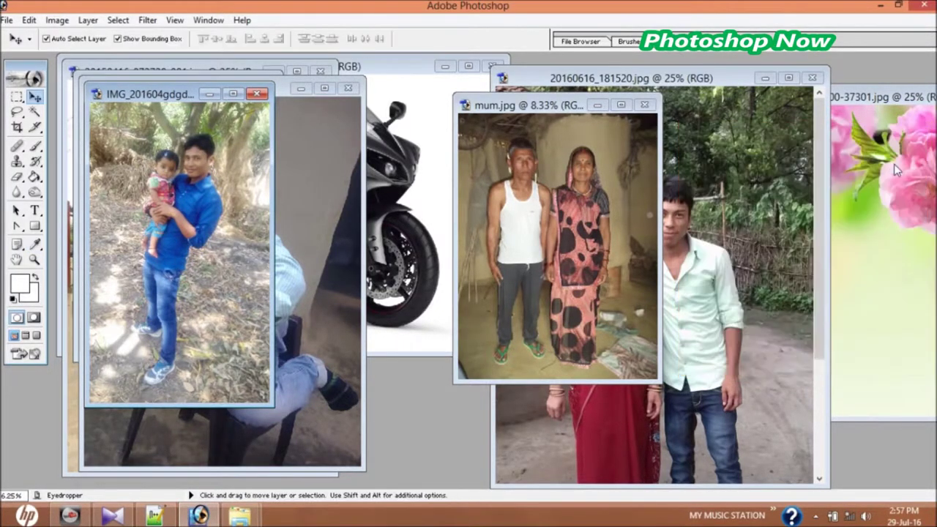
- Brighten Hem.jpg by raising its Curves midpoint, then move it aside to reveal DSC01232.JPG
{"action": "mouse_move", "coordinate": [172, 93]}
{"action": "left_mouse_down"}
{"action": "mouse_move", "coordinate": [602, 139]}
{"action": "mouse_move", "coordinate": [608, 130]}
{"action": "left_mouse_up"}
{"action": "left_click", "coordinate": [167, 245]}
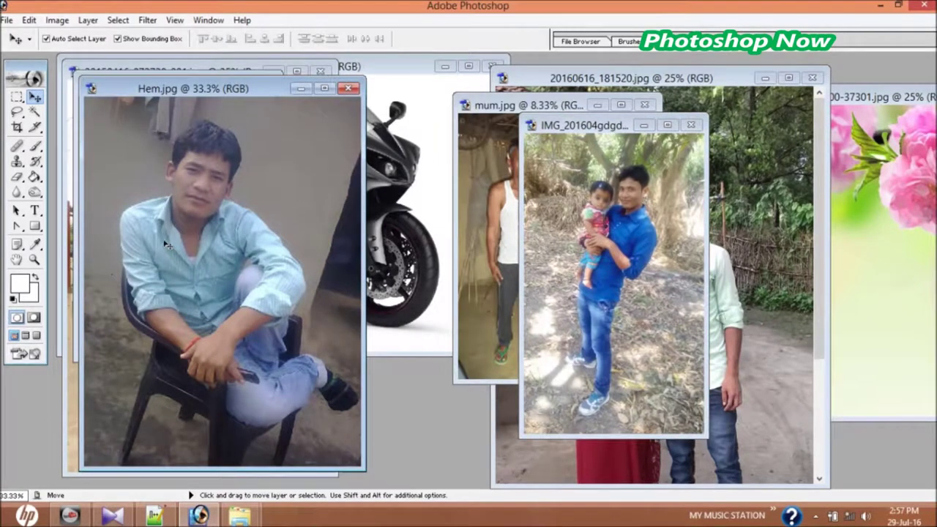
{"action": "left_click", "coordinate": [59, 21]}
{"action": "mouse_move", "coordinate": [88, 57]}
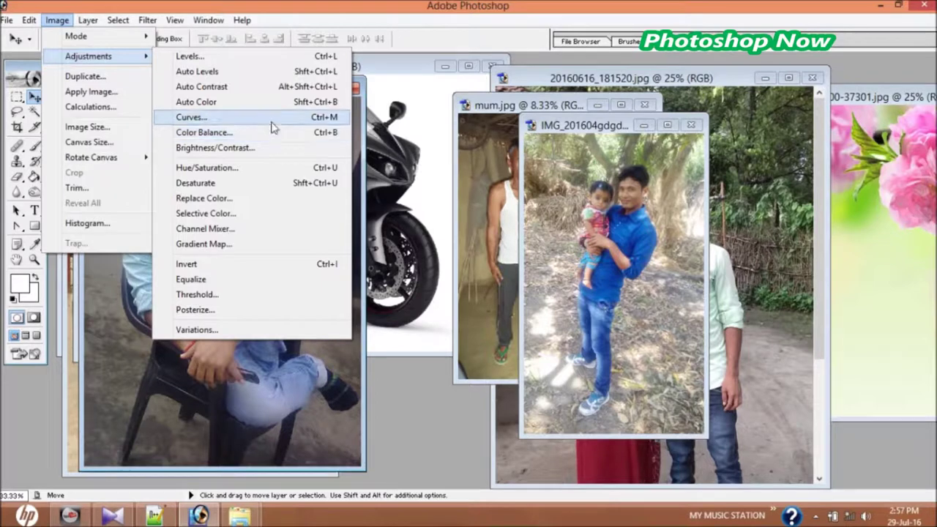
{"action": "left_click", "coordinate": [270, 118]}
{"action": "left_click_drag", "start_coordinate": [780, 238], "coordinate": [781, 233]}
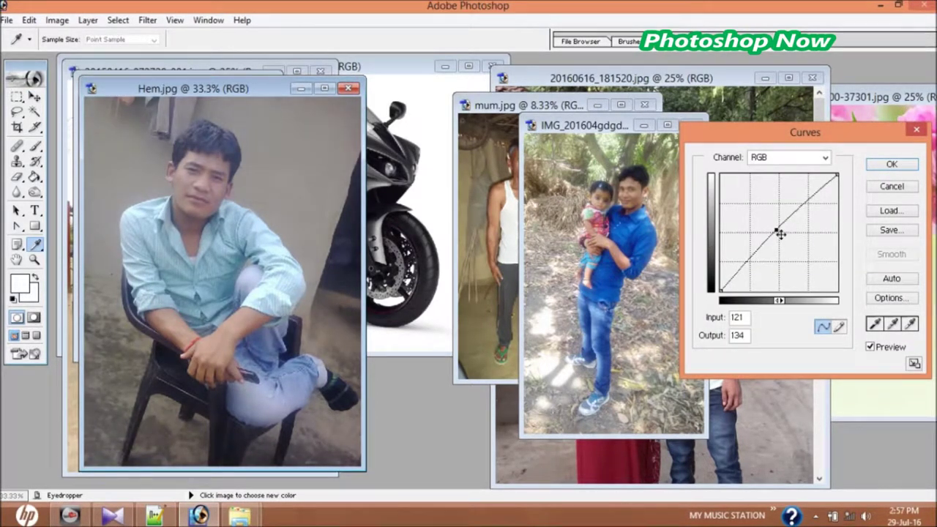
{"action": "left_click", "coordinate": [884, 165]}
{"action": "key", "text": "v"}
{"action": "left_click_drag", "start_coordinate": [258, 96], "coordinate": [693, 129]}
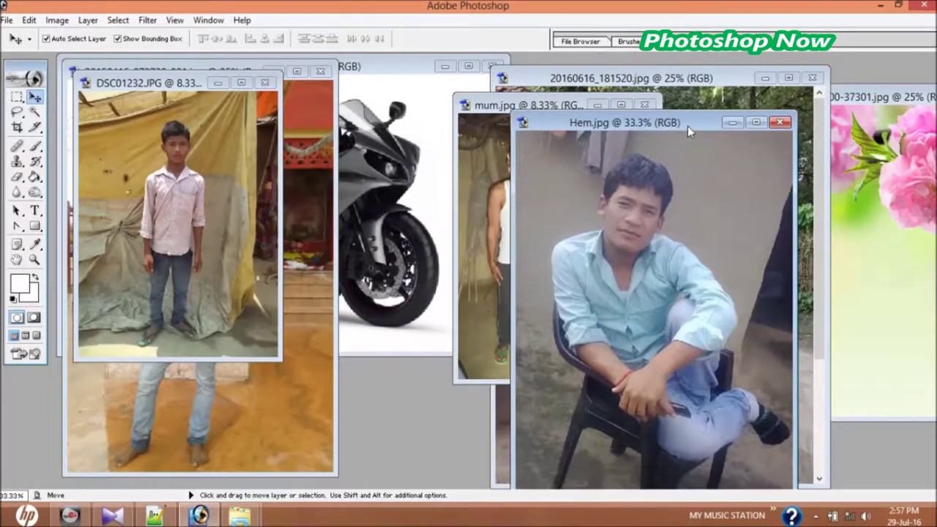
- Brighten DSC01232.JPG with an upward Curves adjustment, then move its window aside
{"action": "left_click", "coordinate": [243, 228]}
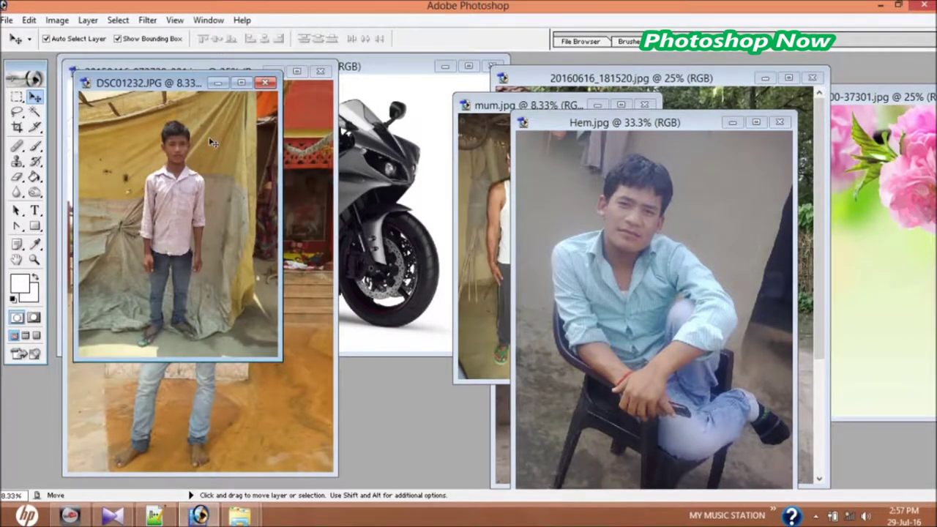
{"action": "left_click", "coordinate": [57, 20]}
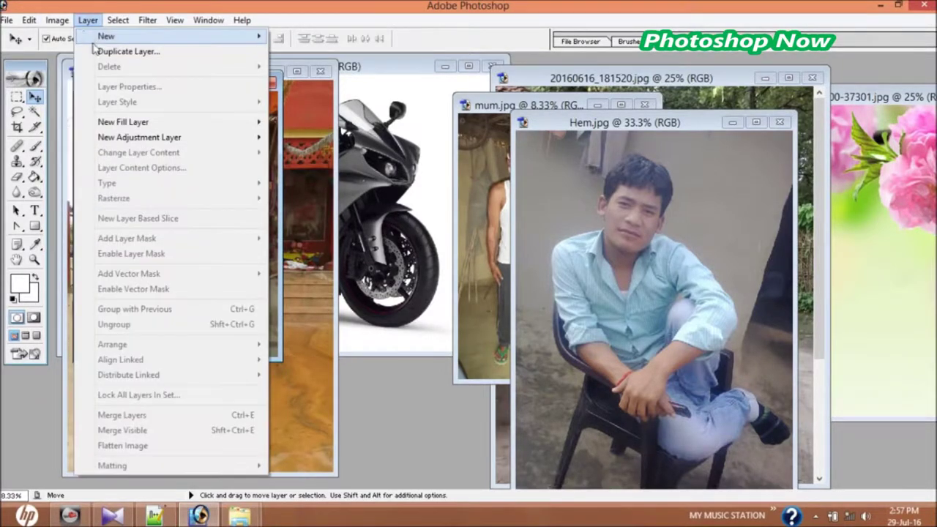
{"action": "mouse_move", "coordinate": [90, 56]}
{"action": "left_click", "coordinate": [267, 119]}
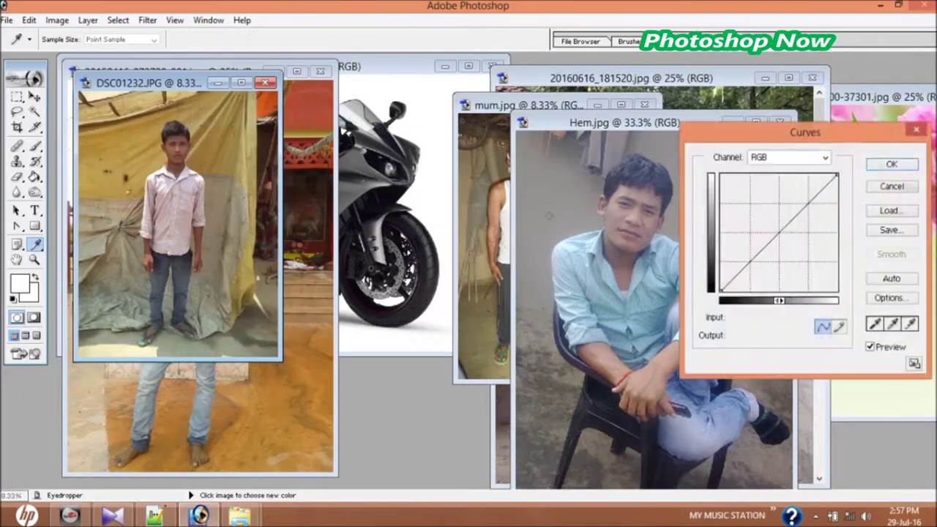
{"action": "left_click_drag", "start_coordinate": [780, 231], "coordinate": [773, 229]}
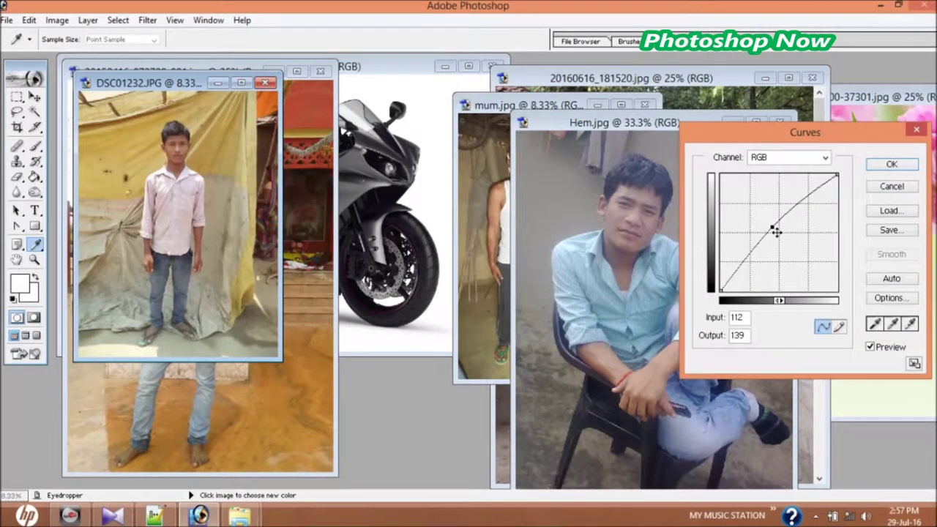
{"action": "left_click", "coordinate": [890, 165]}
{"action": "key", "text": "v"}
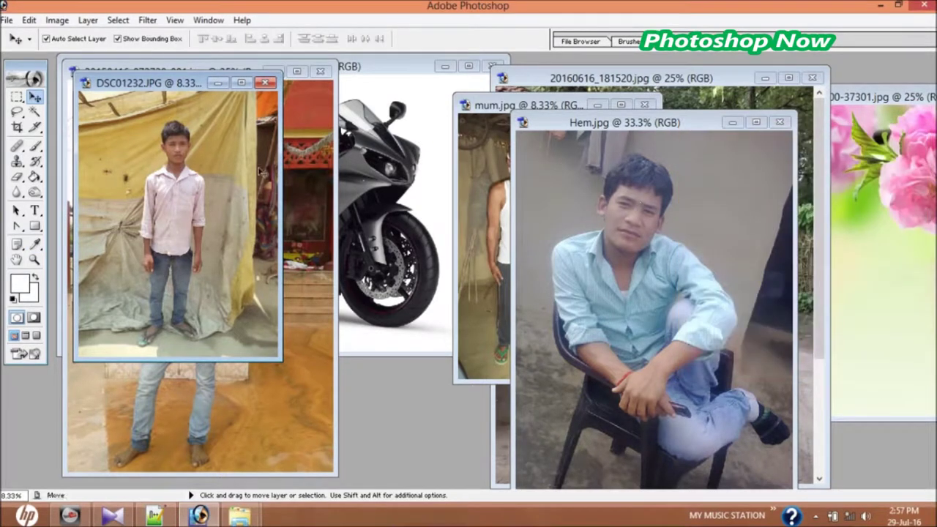
{"action": "left_click_drag", "start_coordinate": [176, 82], "coordinate": [476, 103]}
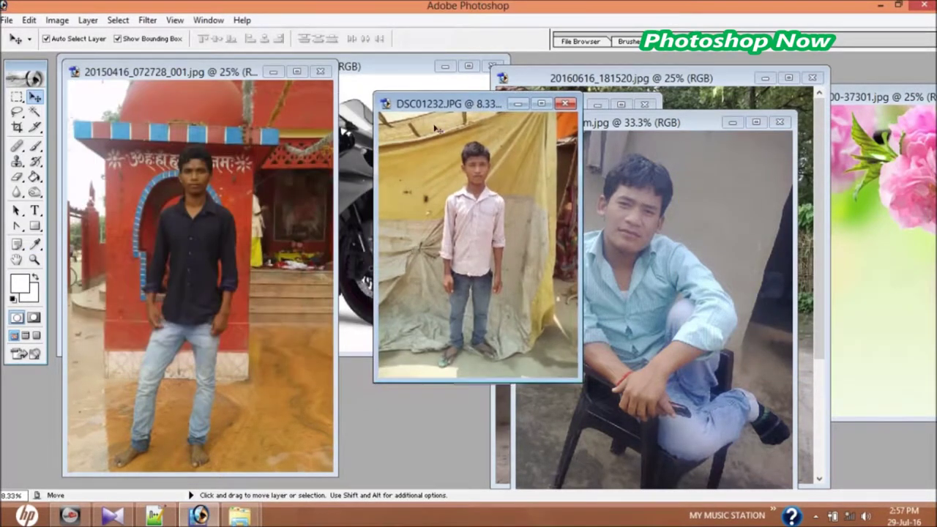
- Lift the temple photo's Curves from input 112 to output 140, then bring the sakura wallpaper forward
{"action": "left_click", "coordinate": [88, 87]}
{"action": "left_click", "coordinate": [57, 20]}
{"action": "mouse_move", "coordinate": [87, 57]}
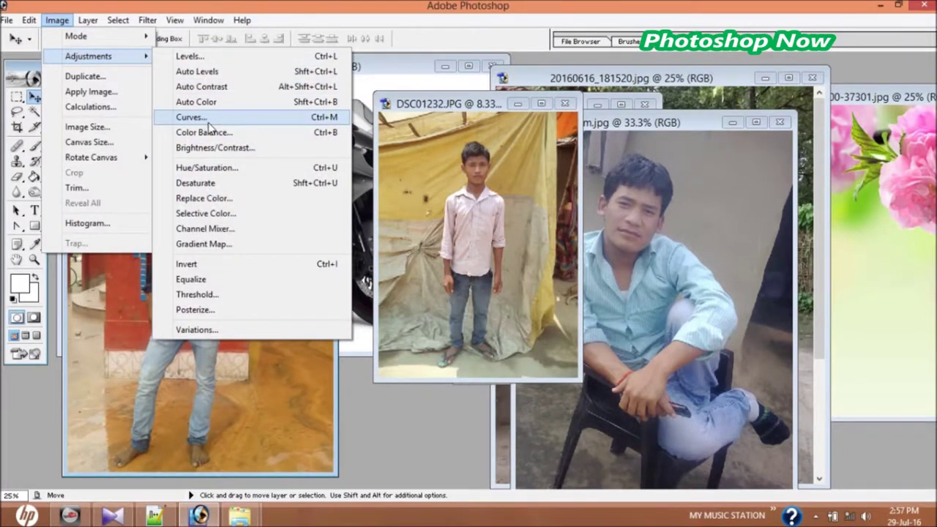
{"action": "left_click", "coordinate": [207, 124]}
{"action": "left_click_drag", "start_coordinate": [772, 239], "coordinate": [775, 230]}
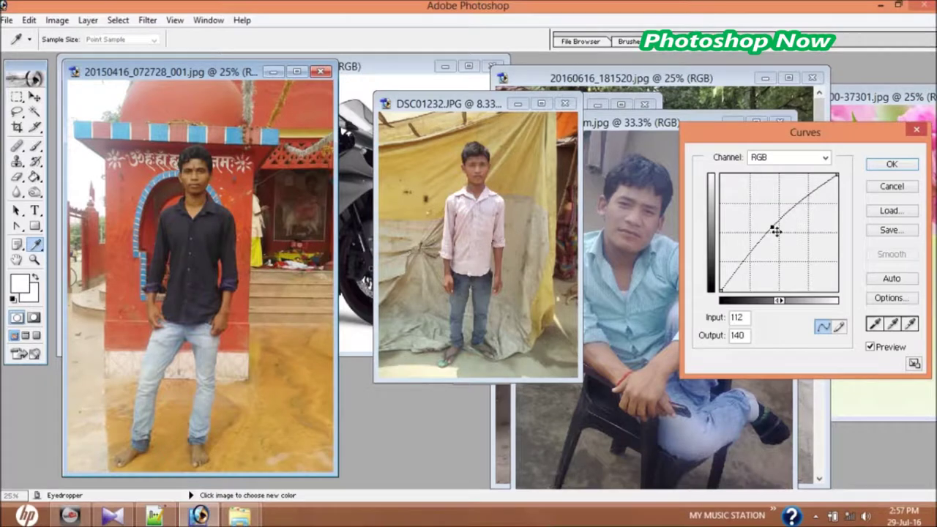
{"action": "left_click", "coordinate": [885, 165]}
{"action": "key", "text": "v"}
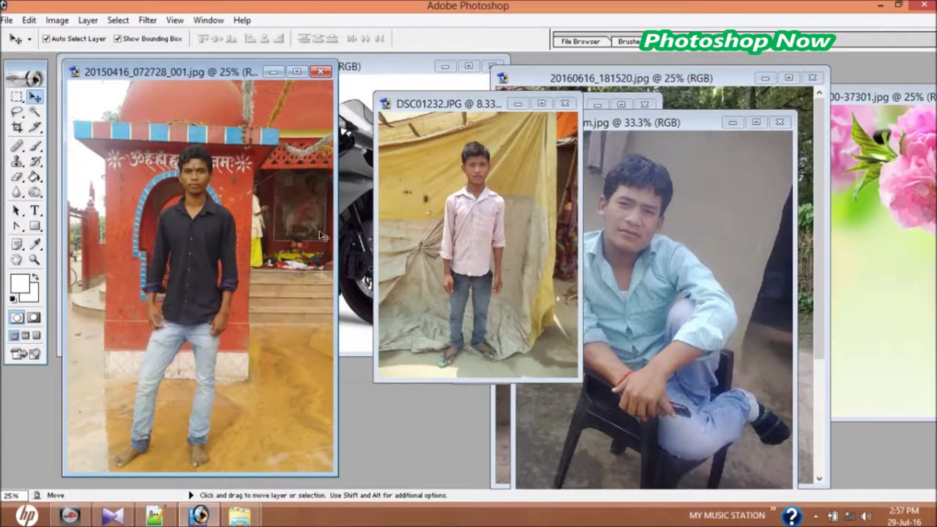
{"action": "left_click", "coordinate": [898, 298]}
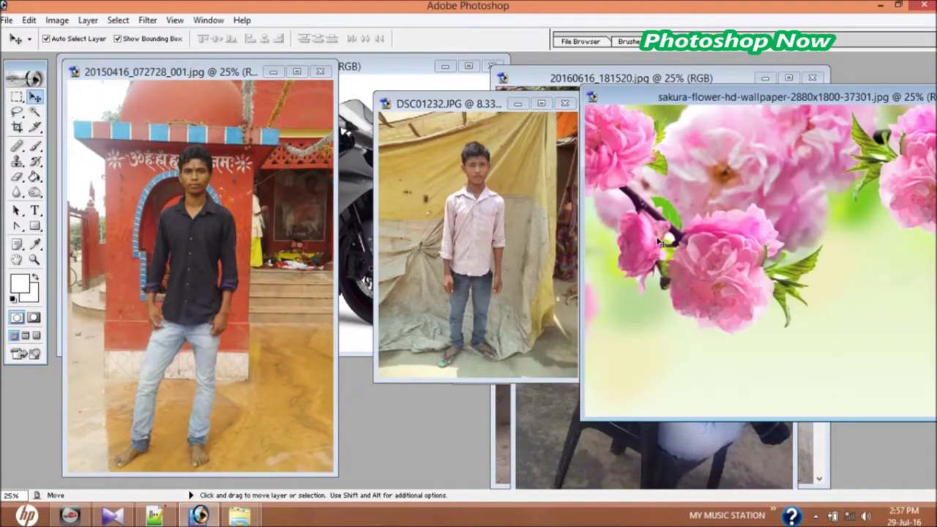
{"action": "left_click", "coordinate": [507, 222]}
{"action": "left_click", "coordinate": [221, 227]}
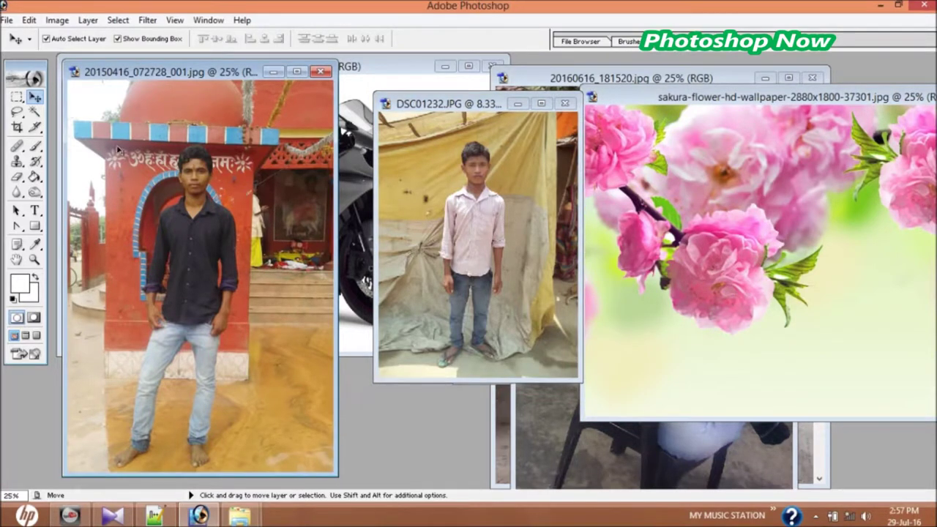
- Drag the temple photo into the sakura wallpaper and roughly shrink it with Free Transform
{"action": "left_click_drag", "start_coordinate": [147, 176], "coordinate": [709, 275]}
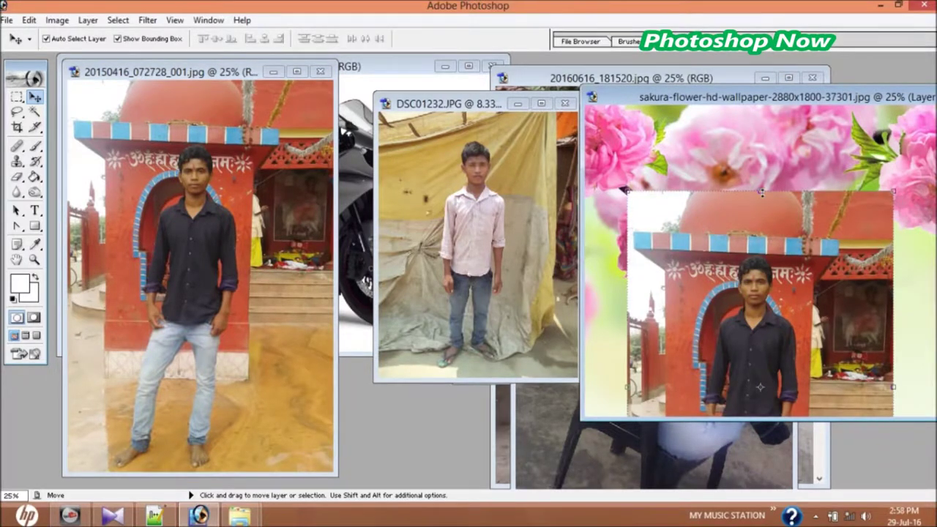
{"action": "key", "text": "ctrl+t"}
{"action": "mouse_move", "coordinate": [761, 192]}
{"action": "left_mouse_down"}
{"action": "mouse_move", "coordinate": [747, 168]}
{"action": "mouse_move", "coordinate": [747, 278]}
{"action": "left_mouse_up"}
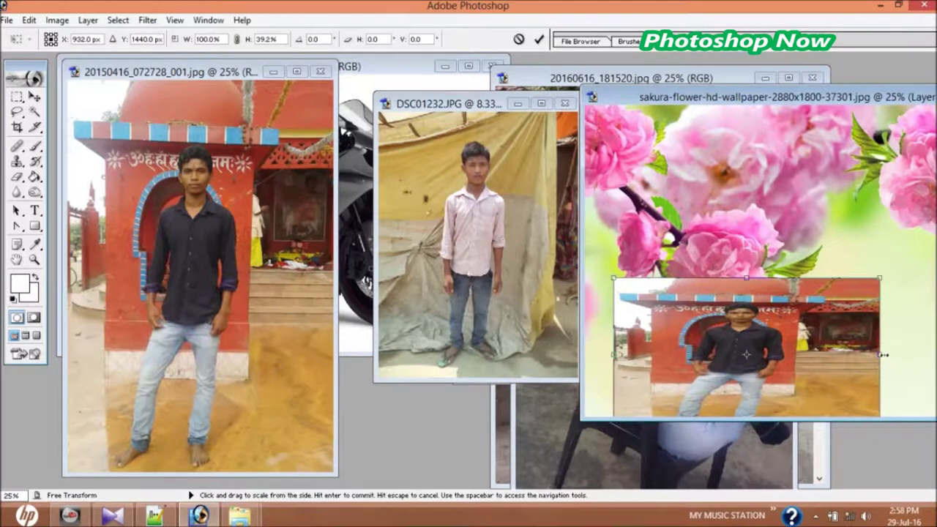
{"action": "left_click_drag", "start_coordinate": [884, 355], "coordinate": [823, 356]}
{"action": "mouse_move", "coordinate": [734, 351]}
{"action": "left_mouse_down"}
{"action": "mouse_move", "coordinate": [708, 324]}
{"action": "mouse_move", "coordinate": [711, 336]}
{"action": "left_mouse_up"}
{"action": "left_click_drag", "start_coordinate": [794, 340], "coordinate": [751, 340]}
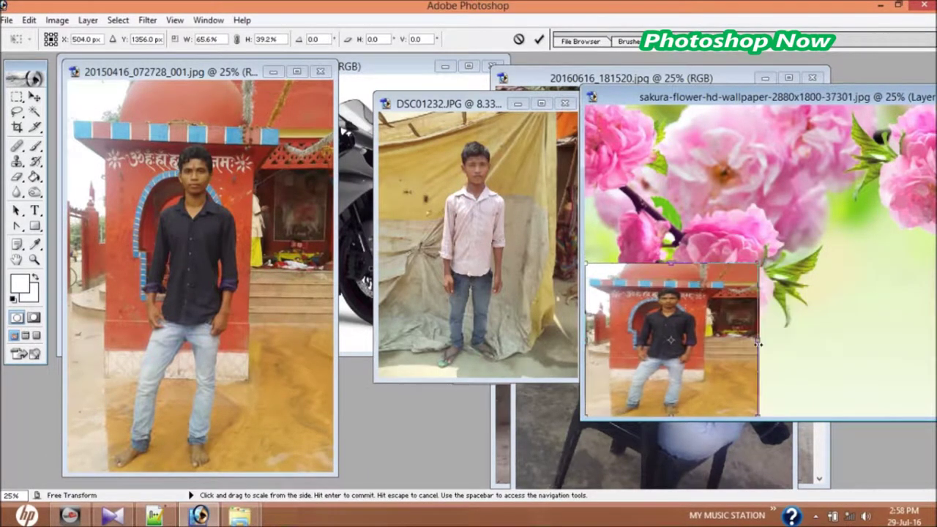
{"action": "left_click_drag", "start_coordinate": [667, 266], "coordinate": [667, 259]}
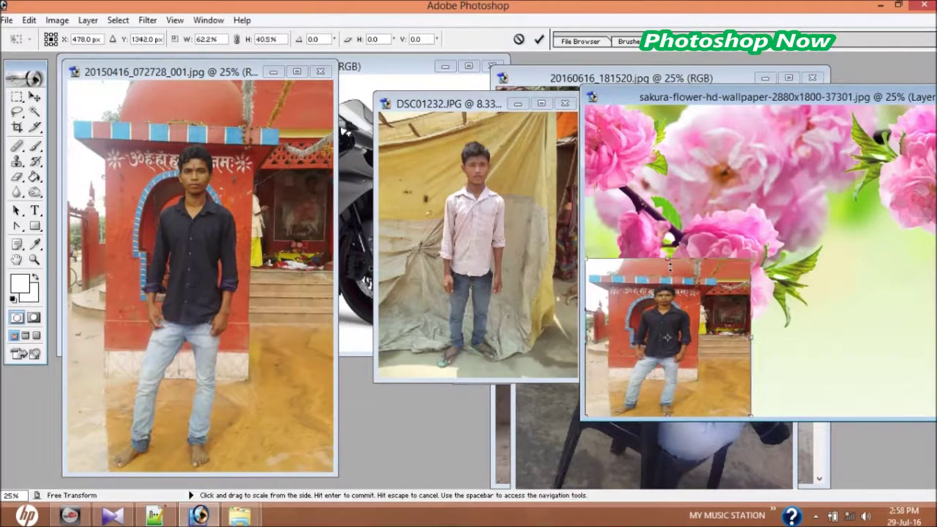
{"action": "left_click_drag", "start_coordinate": [758, 341], "coordinate": [760, 337]}
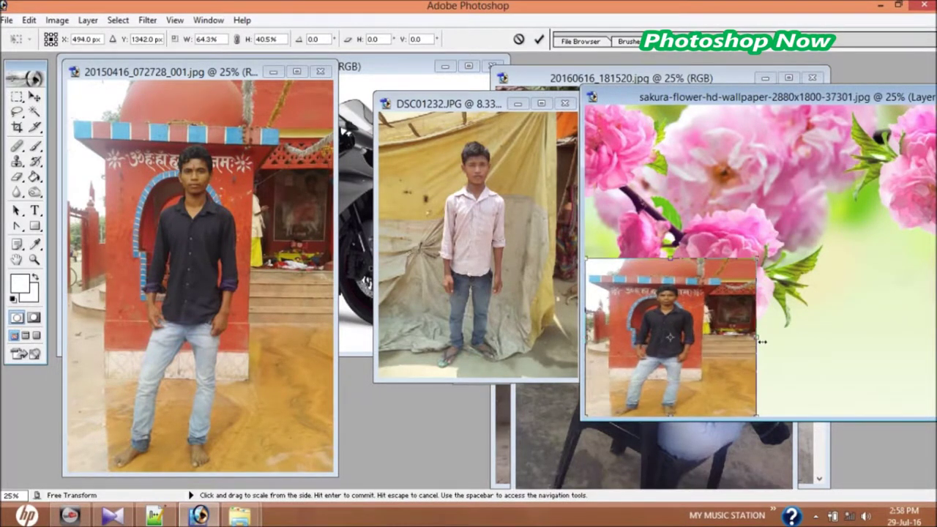
{"action": "left_click_drag", "start_coordinate": [677, 259], "coordinate": [676, 254]}
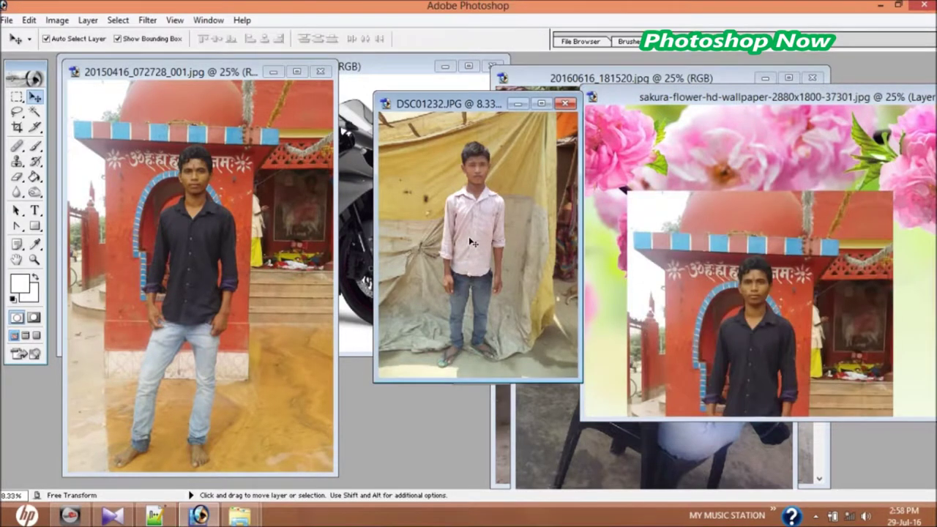
{"action": "left_click", "coordinate": [718, 318]}
{"action": "left_click_drag", "start_coordinate": [717, 318], "coordinate": [676, 318]}
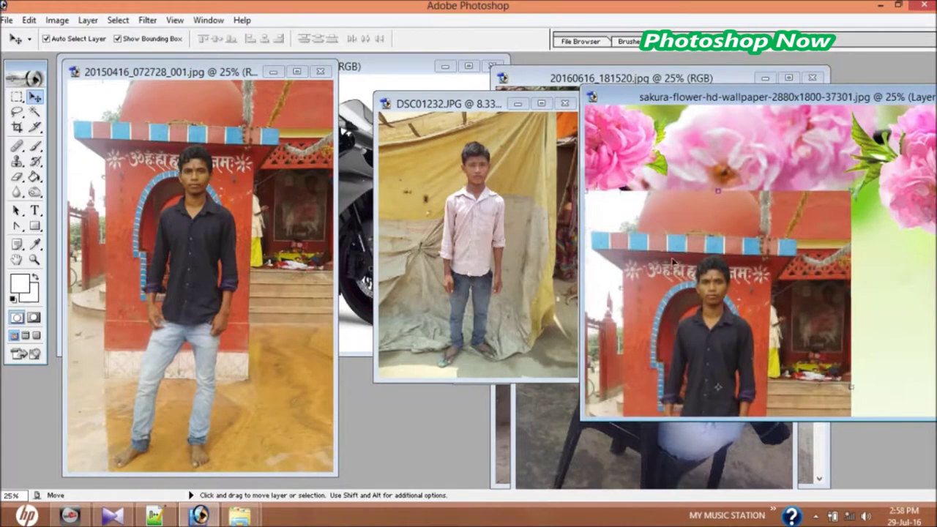
- Fine-tune the temple tile to 62.5% width, 41.7% height at lower-left, then minimize its source
{"action": "left_click_drag", "start_coordinate": [712, 193], "coordinate": [717, 293]}
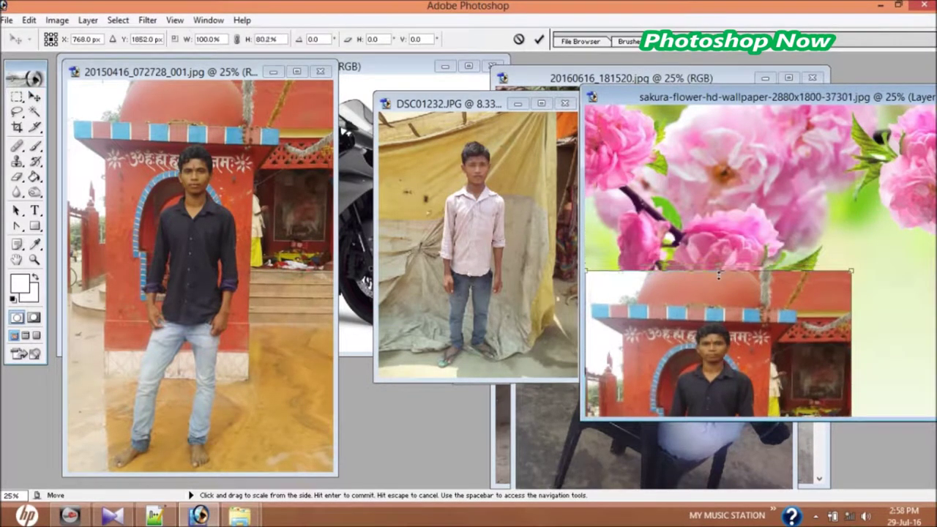
{"action": "left_click_drag", "start_coordinate": [852, 339], "coordinate": [762, 338]}
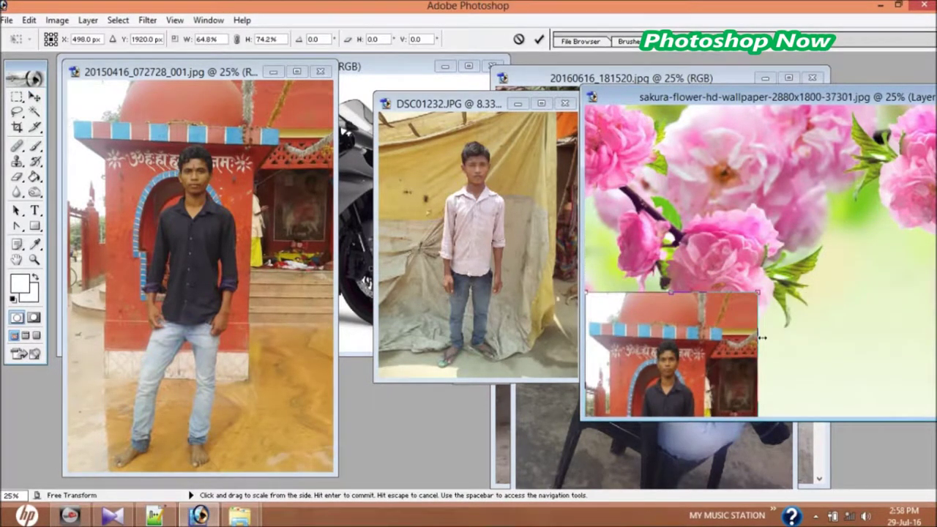
{"action": "left_click_drag", "start_coordinate": [679, 295], "coordinate": [673, 263]}
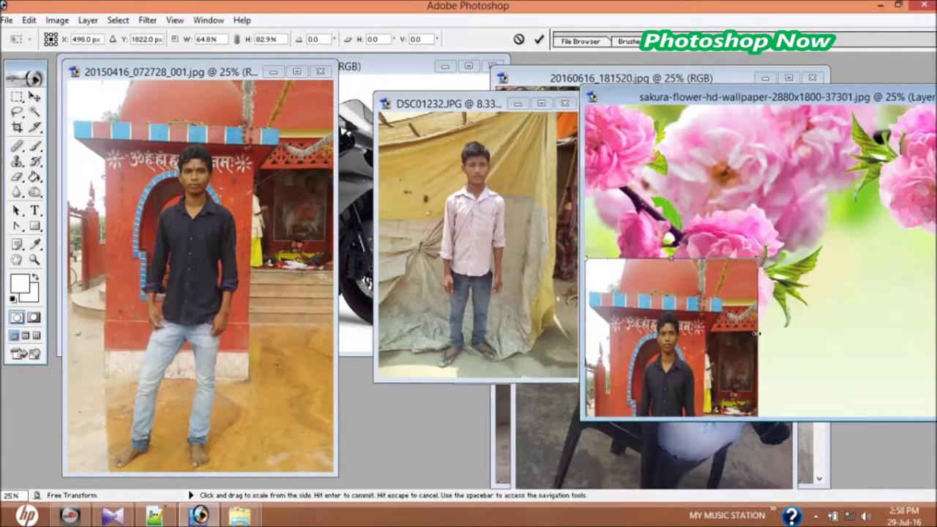
{"action": "left_click_drag", "start_coordinate": [673, 264], "coordinate": [673, 167]}
{"action": "left_click_drag", "start_coordinate": [687, 255], "coordinate": [682, 185]}
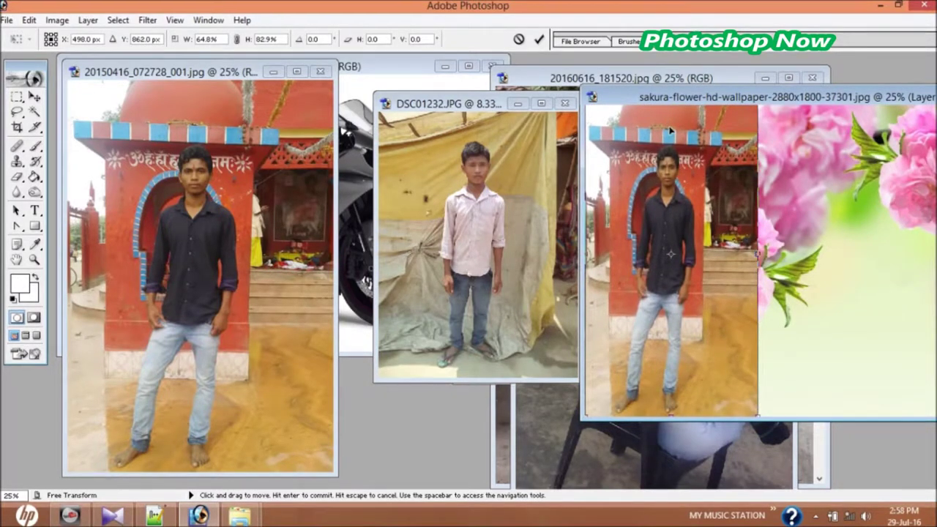
{"action": "left_click_drag", "start_coordinate": [680, 173], "coordinate": [680, 145]}
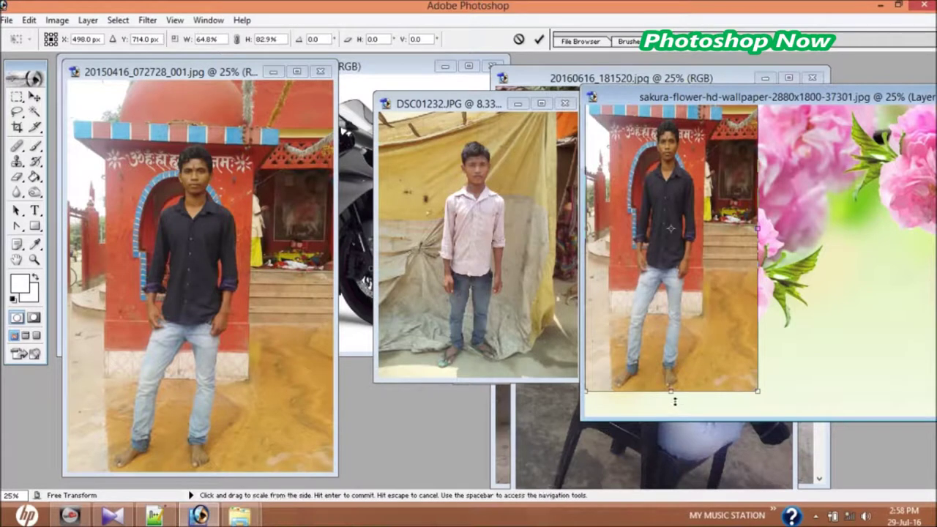
{"action": "left_click_drag", "start_coordinate": [674, 395], "coordinate": [675, 420]}
{"action": "left_click_drag", "start_coordinate": [671, 241], "coordinate": [671, 254]}
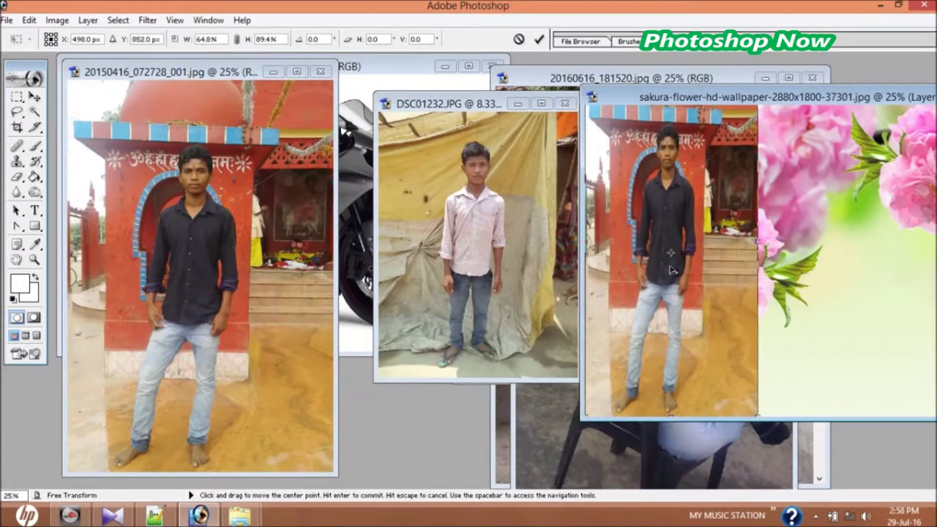
{"action": "left_click_drag", "start_coordinate": [675, 104], "coordinate": [676, 128]}
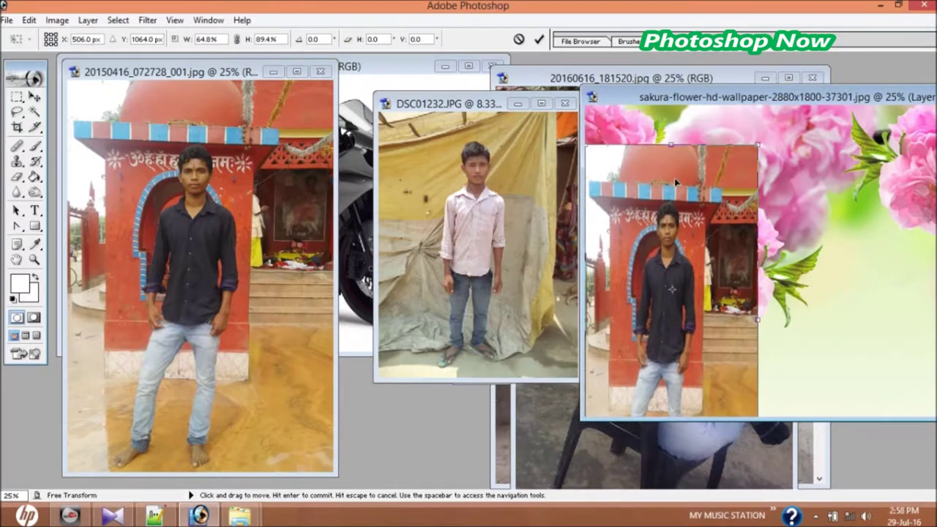
{"action": "mouse_move", "coordinate": [702, 105]}
{"action": "left_mouse_down"}
{"action": "mouse_move", "coordinate": [702, 322]}
{"action": "mouse_move", "coordinate": [703, 241]}
{"action": "mouse_move", "coordinate": [679, 270]}
{"action": "left_mouse_up"}
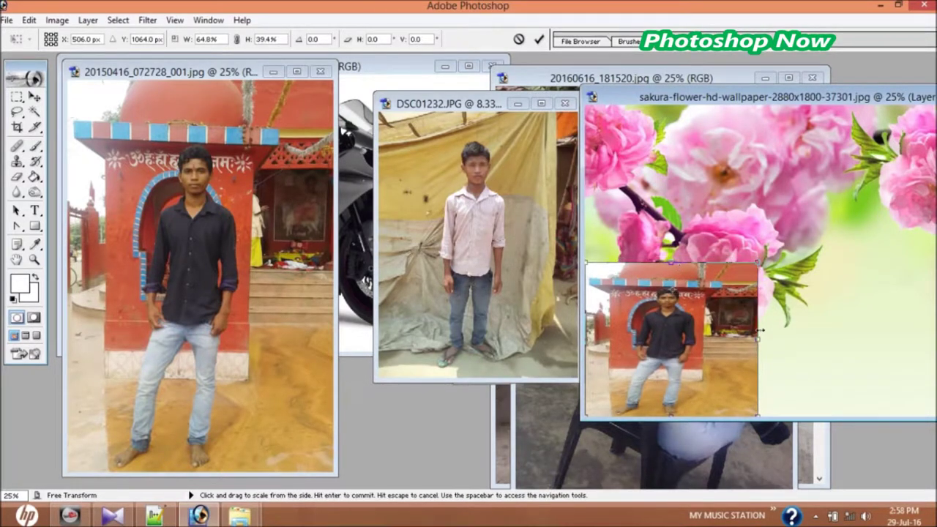
{"action": "left_click_drag", "start_coordinate": [763, 330], "coordinate": [754, 331]}
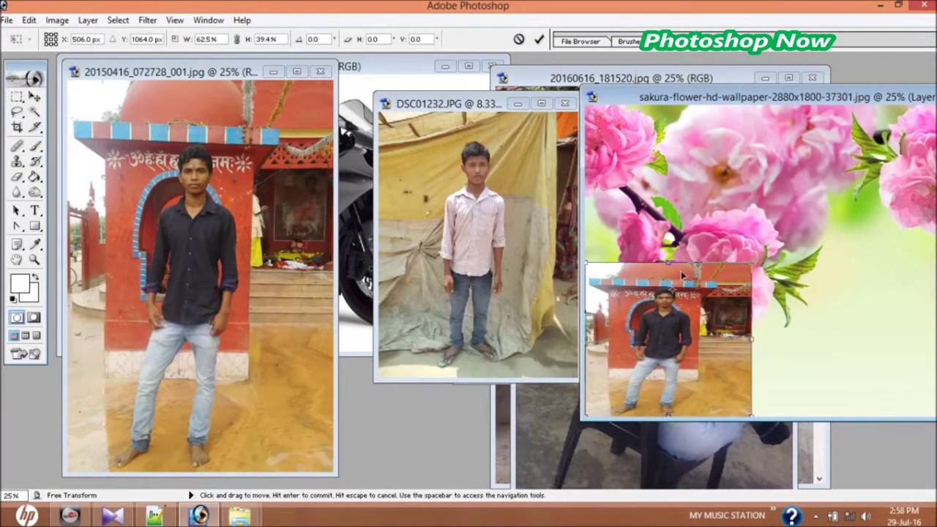
{"action": "left_click_drag", "start_coordinate": [675, 269], "coordinate": [674, 258]}
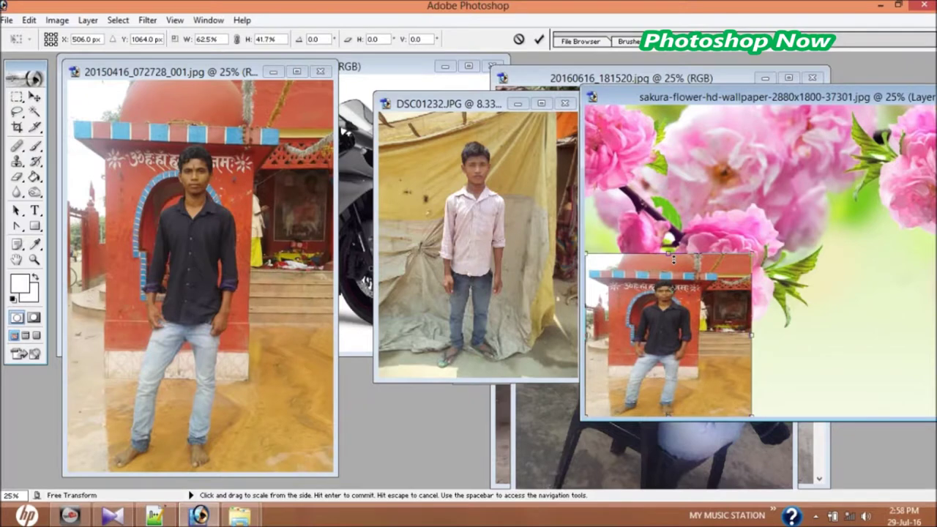
{"action": "key", "text": "Return"}
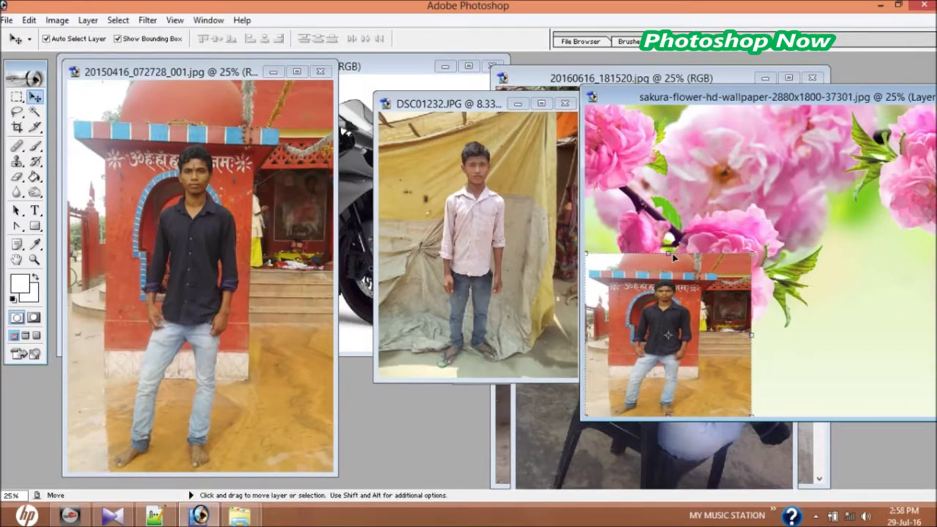
{"action": "left_click", "coordinate": [273, 71]}
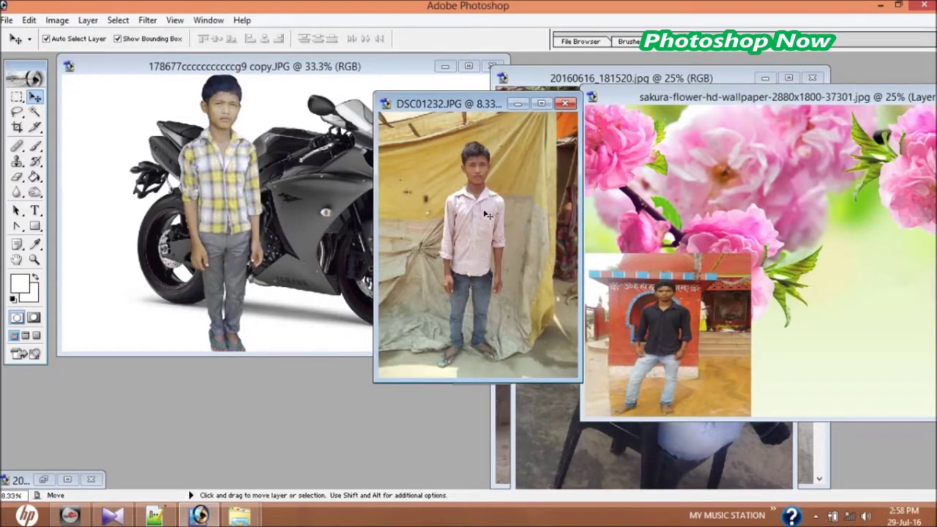
- Drag the tent photo into the sakura wallpaper and start scaling it down with Free Transform
{"action": "left_click_drag", "start_coordinate": [465, 205], "coordinate": [763, 235]}
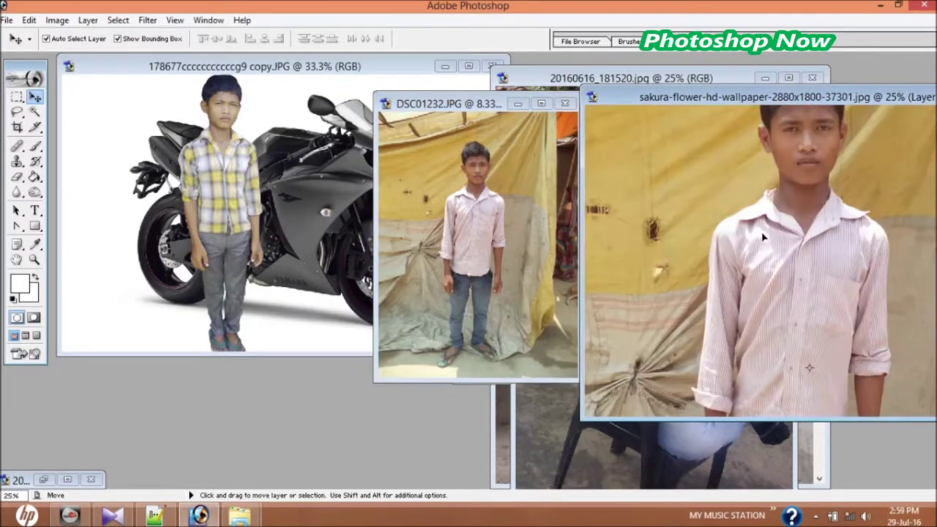
{"action": "left_click_drag", "start_coordinate": [819, 185], "coordinate": [612, 293]}
{"action": "mouse_move", "coordinate": [656, 97]}
{"action": "left_mouse_down"}
{"action": "mouse_move", "coordinate": [578, 107]}
{"action": "mouse_move", "coordinate": [498, 89]}
{"action": "left_mouse_up"}
{"action": "key", "text": "ctrl+t"}
{"action": "left_click_drag", "start_coordinate": [586, 165], "coordinate": [639, 143]}
{"action": "left_click_drag", "start_coordinate": [587, 217], "coordinate": [612, 197]}
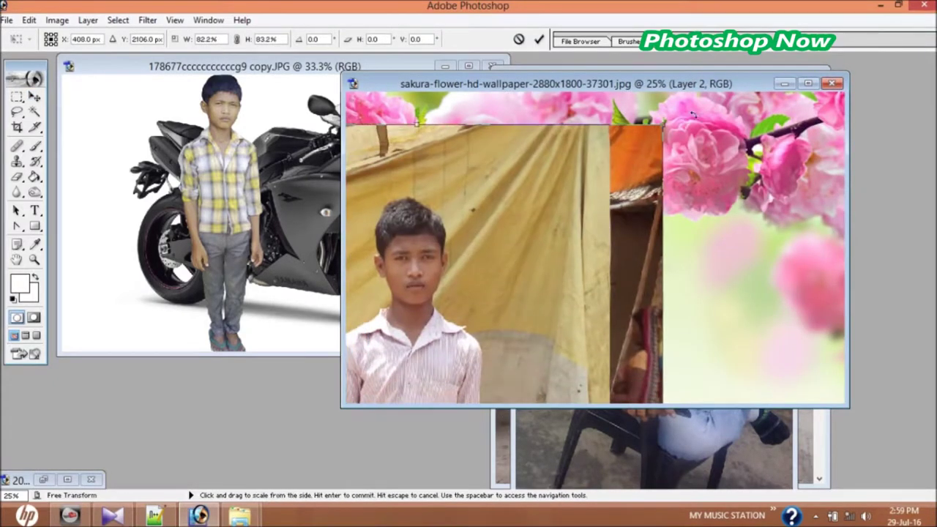
{"action": "left_click_drag", "start_coordinate": [664, 132], "coordinate": [660, 138]}
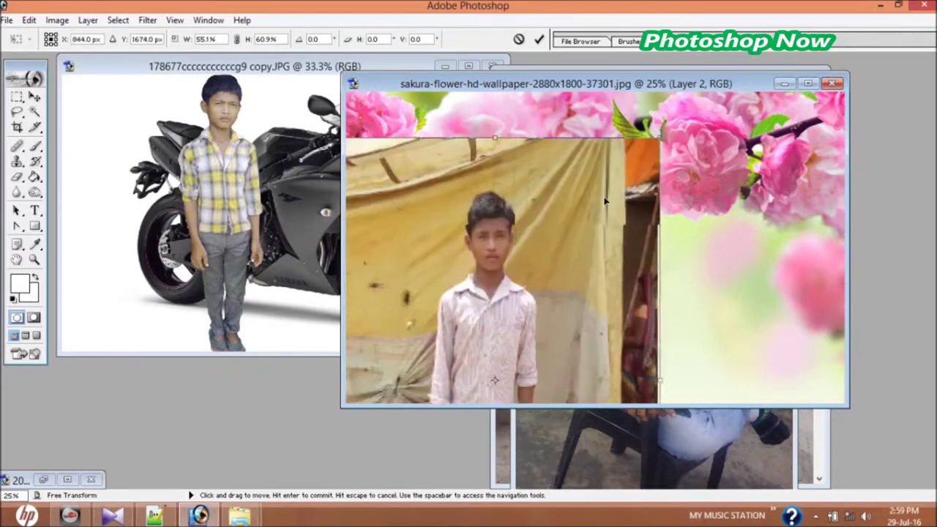
{"action": "mouse_move", "coordinate": [495, 137]}
{"action": "left_mouse_down"}
{"action": "mouse_move", "coordinate": [505, 283]}
{"action": "mouse_move", "coordinate": [577, 142]}
{"action": "left_mouse_up"}
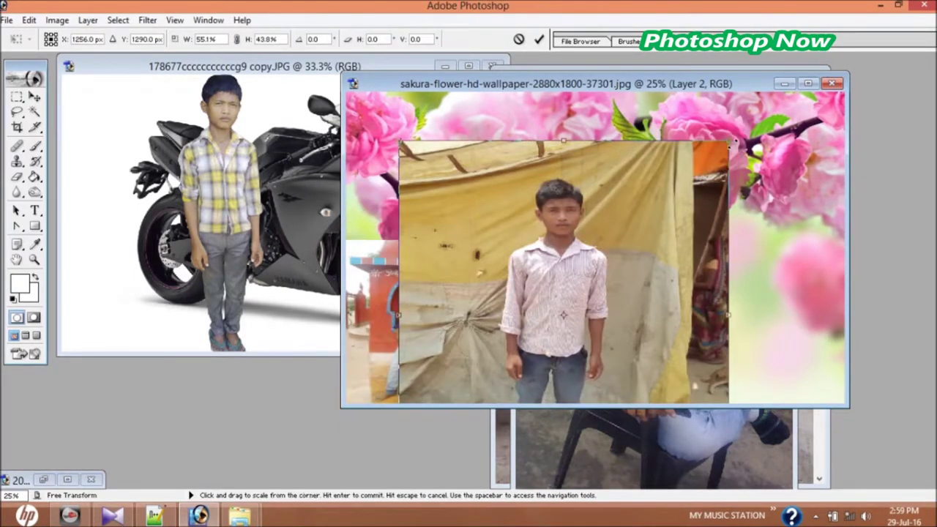
- Resize the tent photo into a top-left tile above the temple photo and commit it
{"action": "left_click_drag", "start_coordinate": [732, 141], "coordinate": [628, 252]}
{"action": "left_click_drag", "start_coordinate": [513, 329], "coordinate": [581, 246]}
{"action": "left_click_drag", "start_coordinate": [645, 272], "coordinate": [675, 273]}
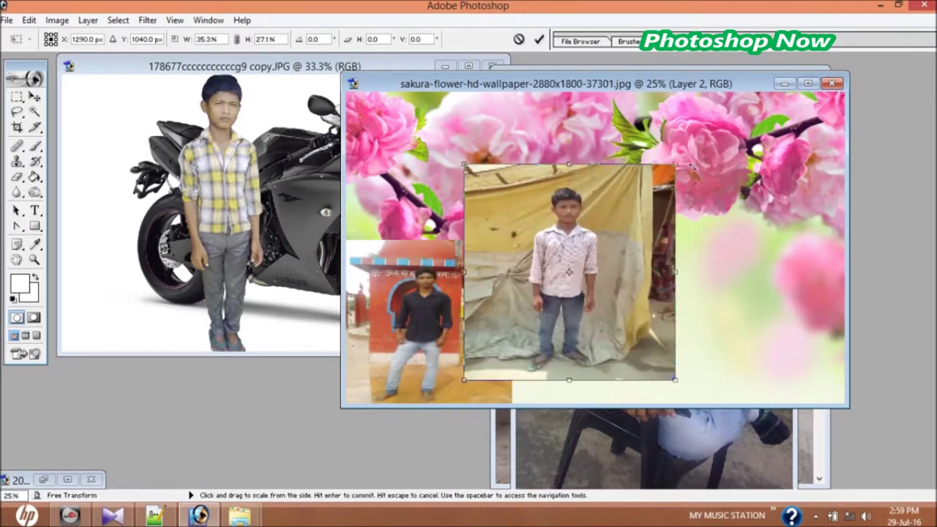
{"action": "left_click_drag", "start_coordinate": [680, 172], "coordinate": [628, 216]}
{"action": "left_click_drag", "start_coordinate": [575, 272], "coordinate": [520, 156]}
{"action": "mouse_move", "coordinate": [484, 94]}
{"action": "left_mouse_down"}
{"action": "mouse_move", "coordinate": [484, 138]}
{"action": "mouse_move", "coordinate": [424, 134]}
{"action": "left_mouse_up"}
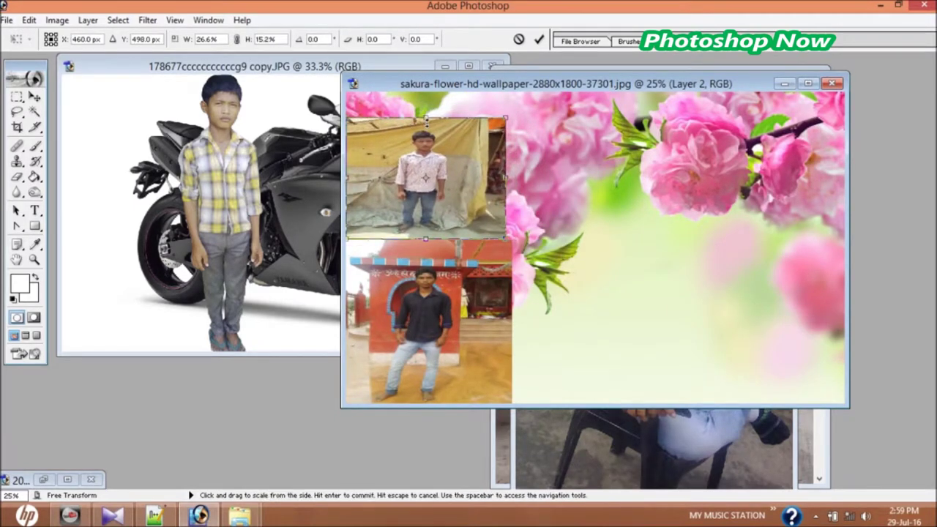
{"action": "left_click_drag", "start_coordinate": [425, 118], "coordinate": [426, 93]}
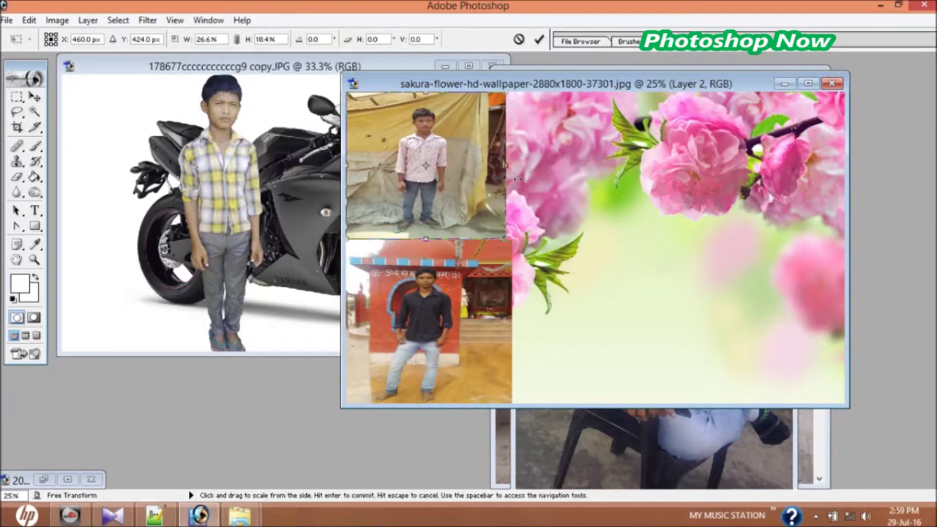
{"action": "left_click_drag", "start_coordinate": [513, 169], "coordinate": [518, 168]}
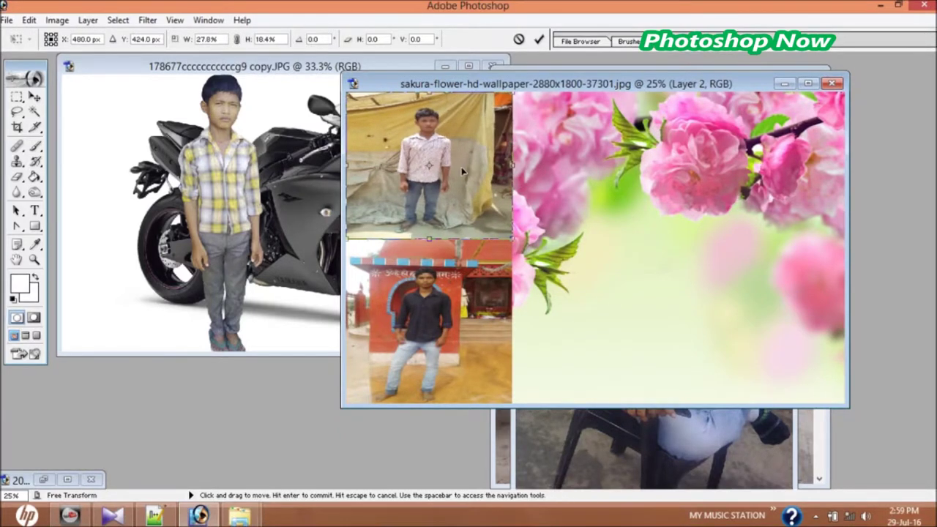
{"action": "key", "text": "Return"}
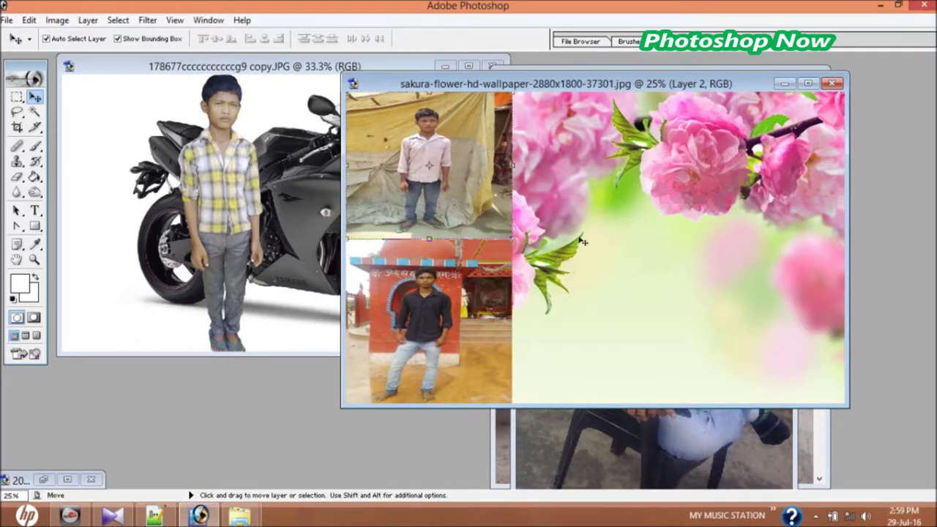
- Flatten the pasted photos into a single background layer
{"action": "key", "text": "ctrl+e"}
{"action": "key", "text": "super+c"}
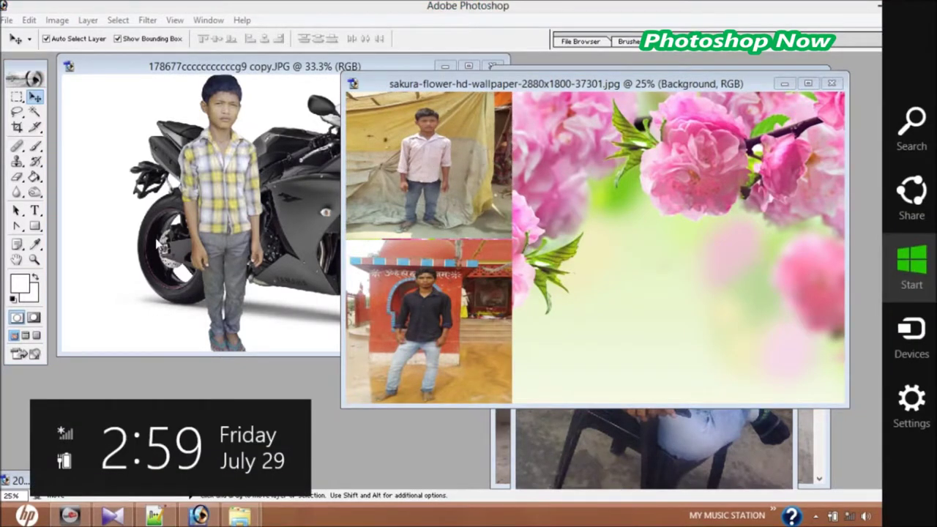
{"action": "left_click", "coordinate": [209, 241]}
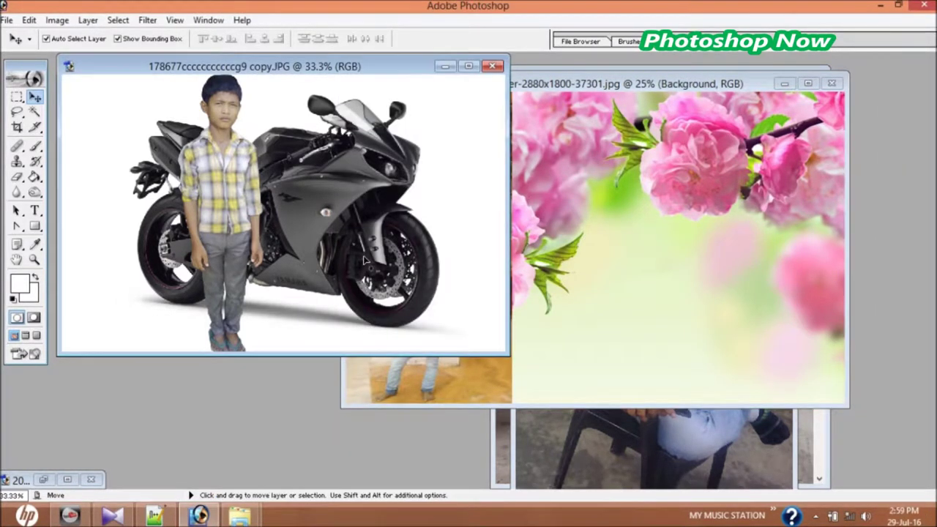
- Drag the boy-and-motorbike photo into the wallpaper and scale it toward the lower-right corner
{"action": "left_click_drag", "start_coordinate": [364, 260], "coordinate": [666, 225]}
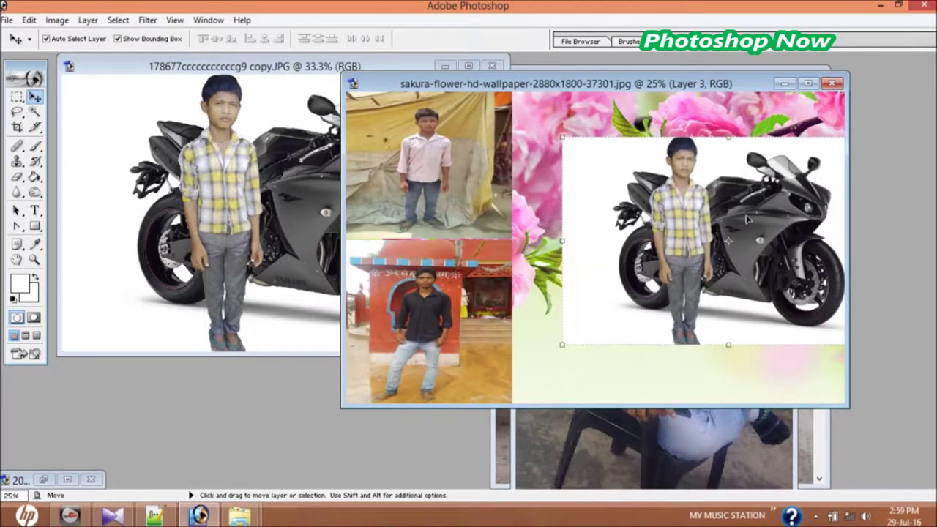
{"action": "left_click_drag", "start_coordinate": [747, 218], "coordinate": [659, 224]}
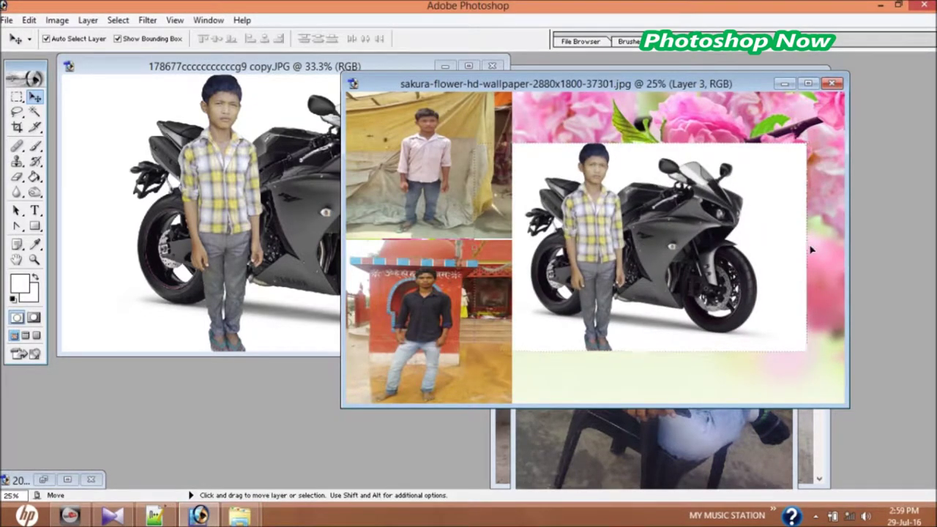
{"action": "left_click_drag", "start_coordinate": [813, 251], "coordinate": [690, 248]}
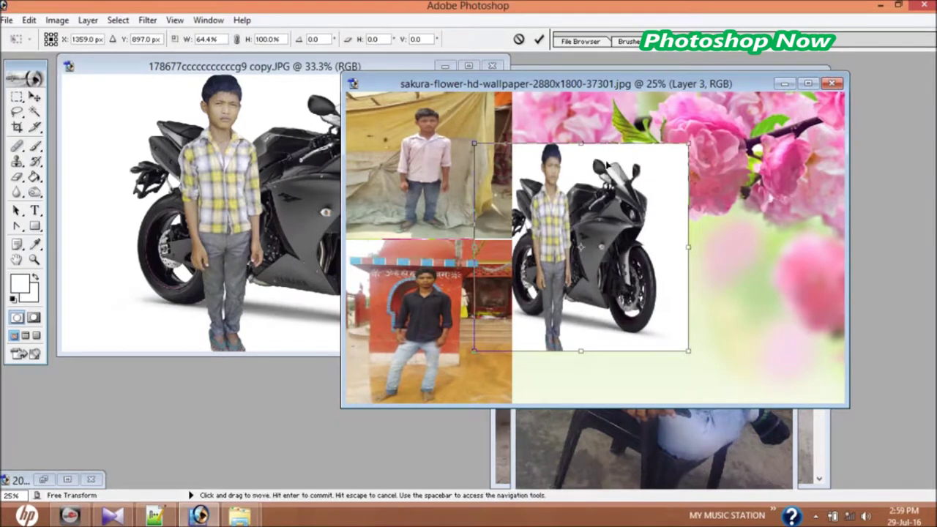
{"action": "left_click_drag", "start_coordinate": [583, 146], "coordinate": [583, 227]}
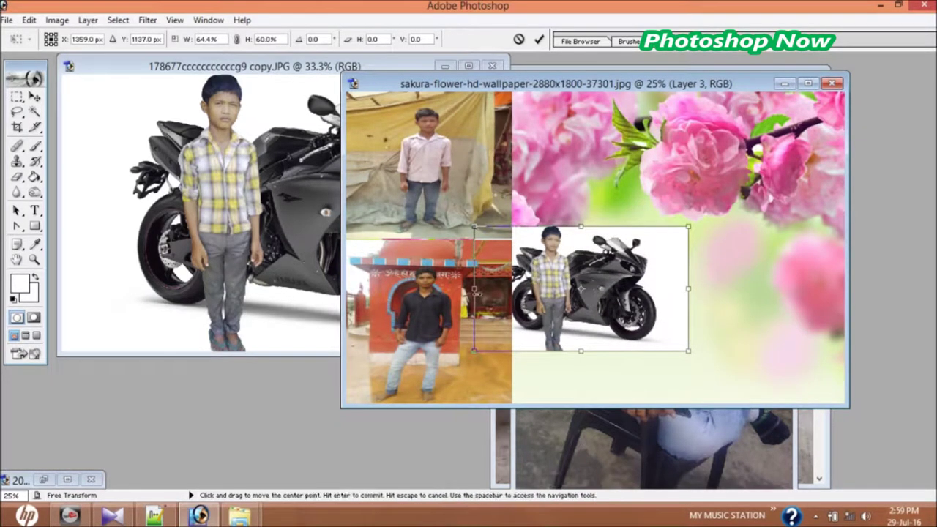
{"action": "left_click_drag", "start_coordinate": [480, 293], "coordinate": [556, 290]}
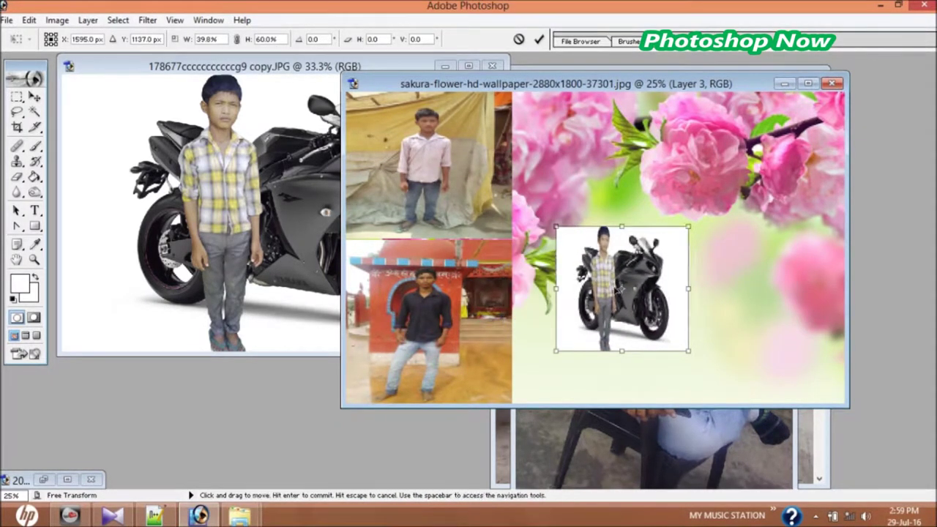
{"action": "mouse_move", "coordinate": [640, 295]}
{"action": "left_mouse_down"}
{"action": "mouse_move", "coordinate": [775, 331]}
{"action": "mouse_move", "coordinate": [790, 344]}
{"action": "left_mouse_up"}
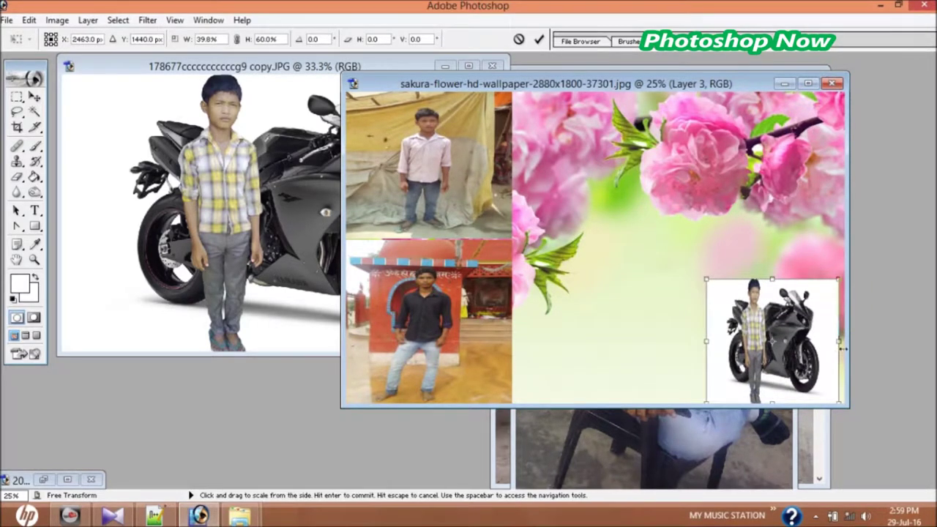
- Fine-tune the motorbike tile's edges so it fills the corner, then commit the resize
{"action": "left_click_drag", "start_coordinate": [843, 348], "coordinate": [846, 342]}
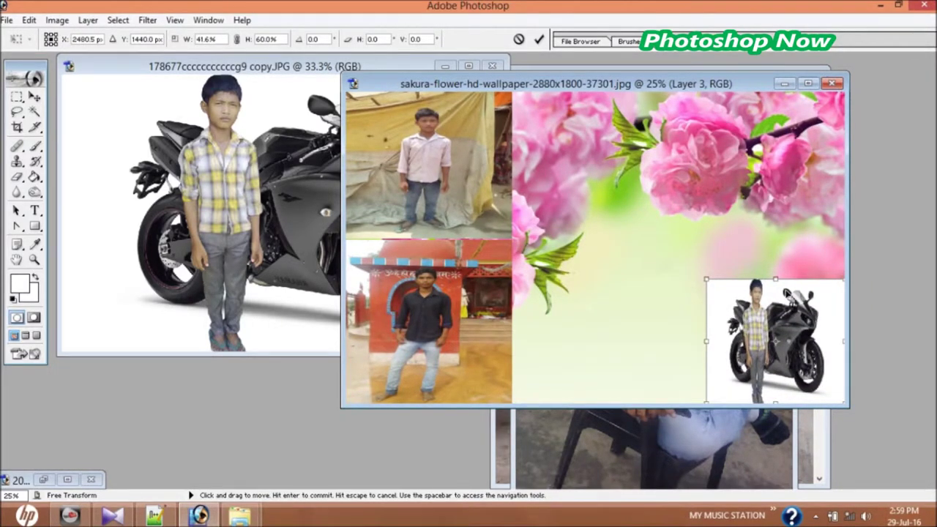
{"action": "left_click_drag", "start_coordinate": [775, 279], "coordinate": [775, 250]}
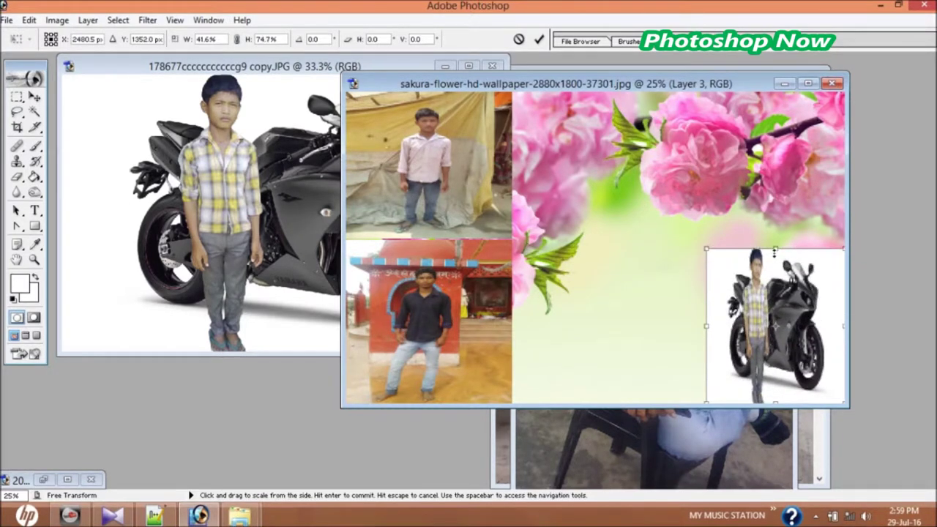
{"action": "left_click_drag", "start_coordinate": [707, 329], "coordinate": [699, 328]}
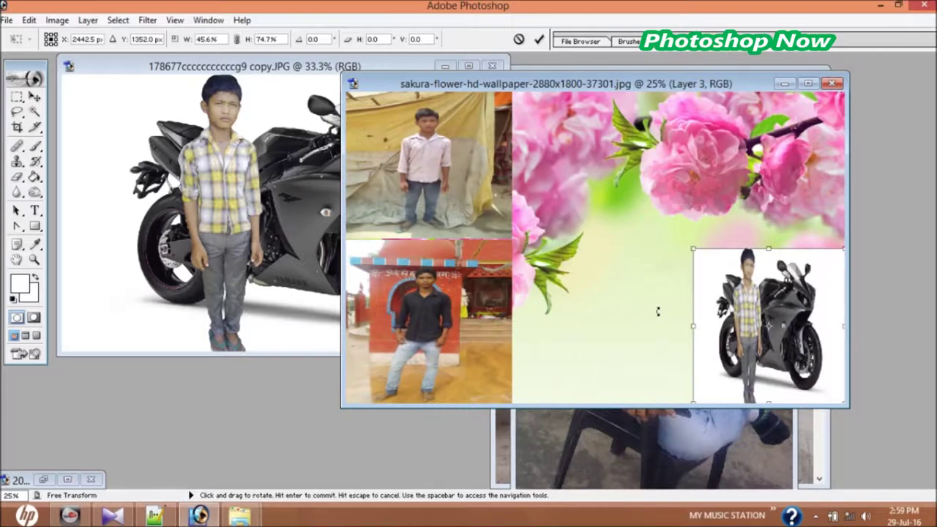
{"action": "left_click_drag", "start_coordinate": [776, 253], "coordinate": [774, 288]}
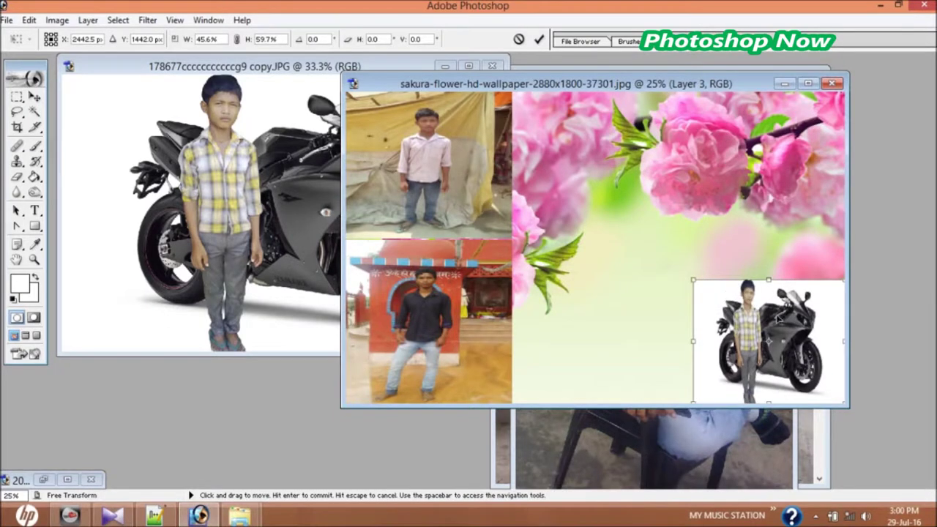
{"action": "key", "text": "Return"}
{"action": "left_click", "coordinate": [716, 238]}
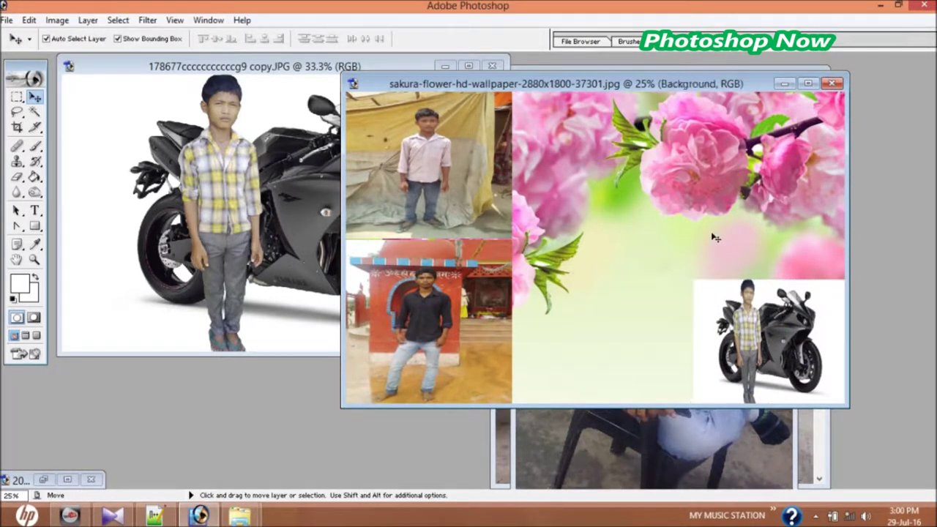
- Minimise the motorbike document and bring the seated-man photo window forward
{"action": "left_click", "coordinate": [276, 176]}
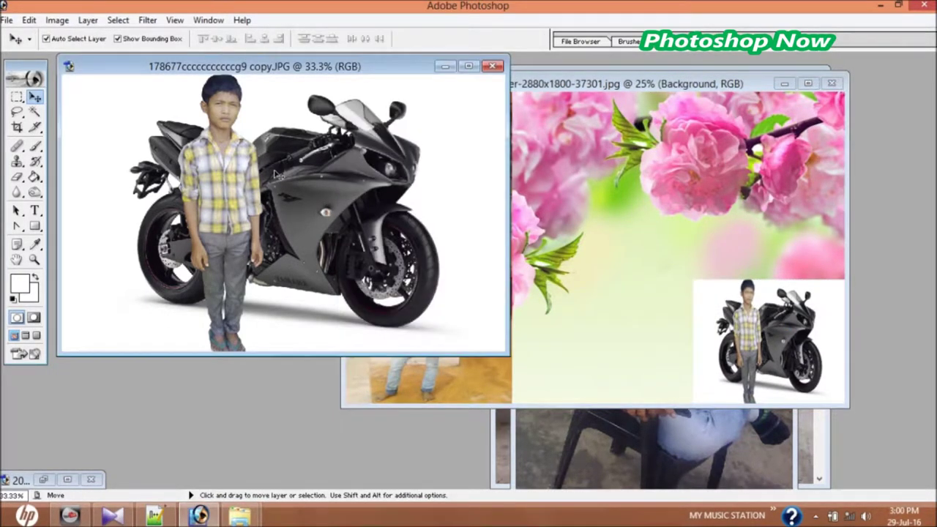
{"action": "left_click", "coordinate": [445, 67]}
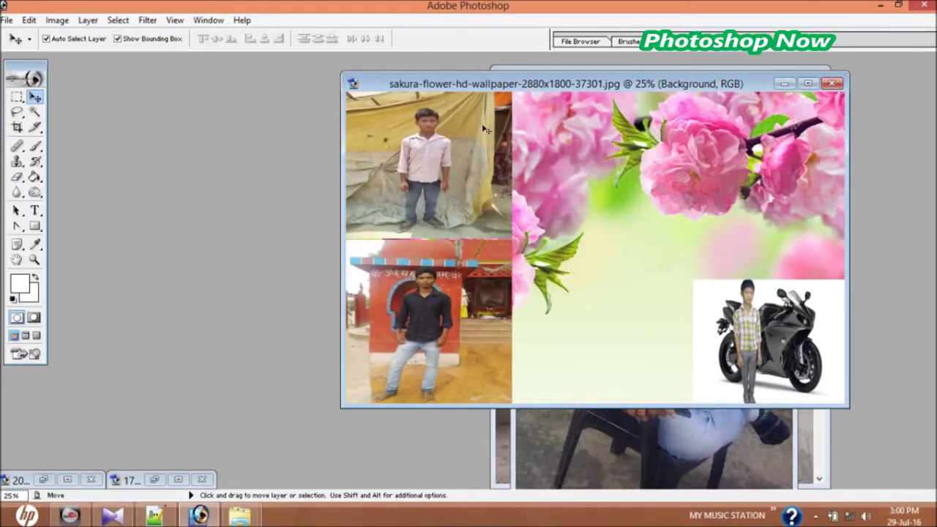
{"action": "mouse_move", "coordinate": [496, 83]}
{"action": "left_mouse_down"}
{"action": "mouse_move", "coordinate": [260, 98]}
{"action": "mouse_move", "coordinate": [252, 79]}
{"action": "left_mouse_up"}
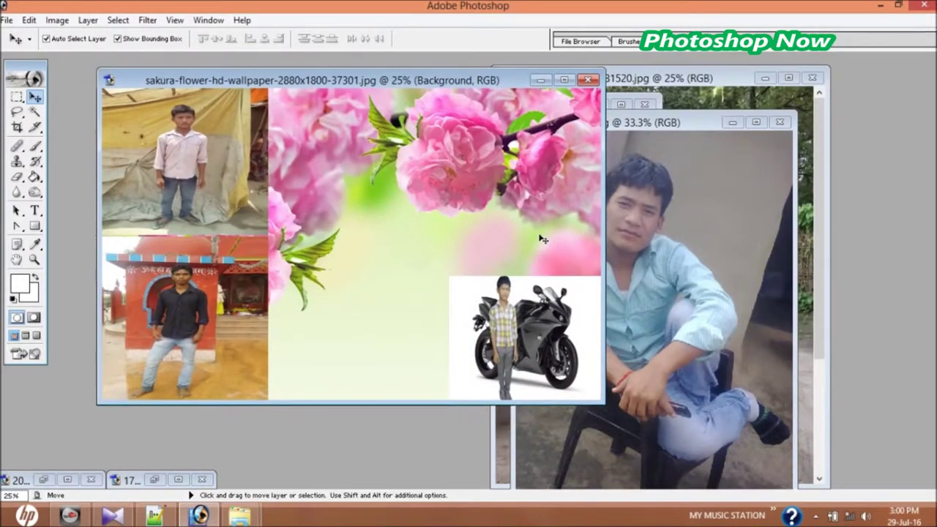
{"action": "left_click", "coordinate": [694, 255]}
- Copy the seated-man photo in and scale it to 78.3% × 44.8% beside the motorbike tile
{"action": "left_click_drag", "start_coordinate": [505, 213], "coordinate": [402, 197]}
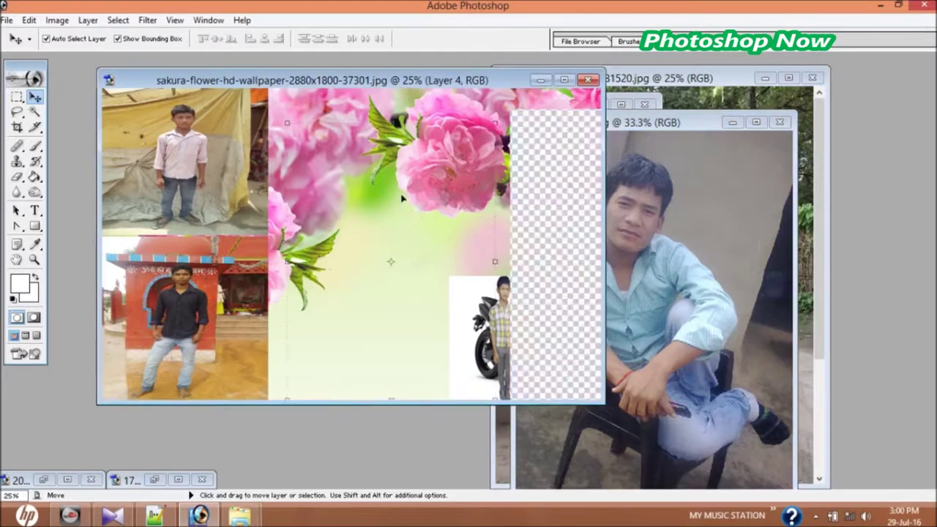
{"action": "left_click_drag", "start_coordinate": [394, 126], "coordinate": [392, 234]}
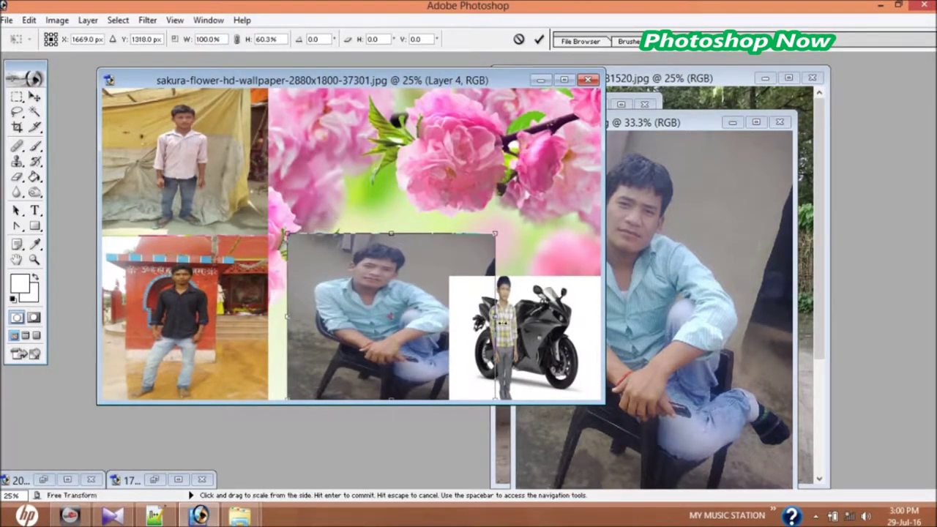
{"action": "left_click_drag", "start_coordinate": [497, 317], "coordinate": [455, 315]}
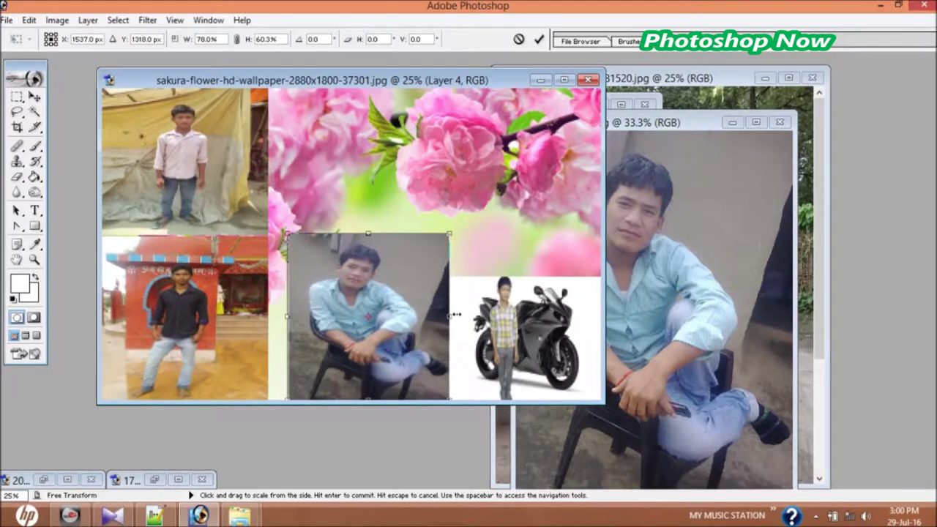
{"action": "left_click_drag", "start_coordinate": [412, 316], "coordinate": [394, 317]}
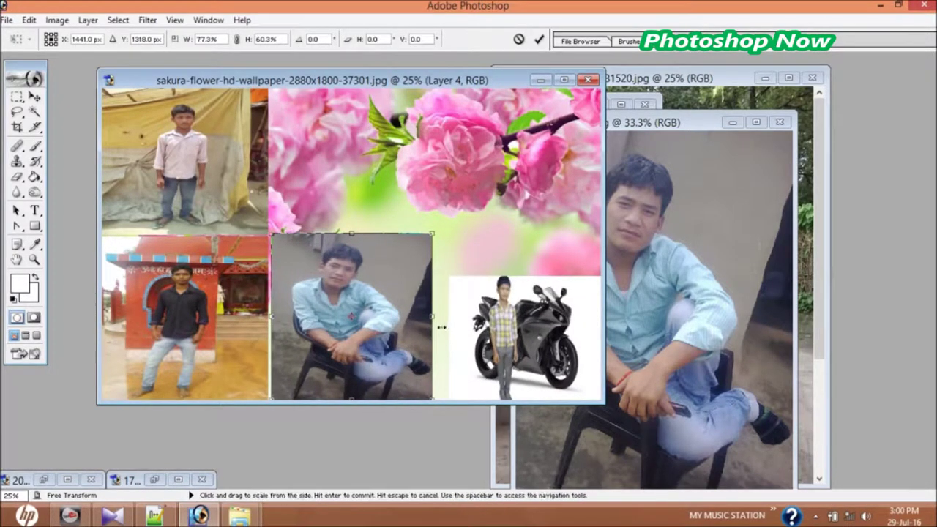
{"action": "left_click_drag", "start_coordinate": [440, 323], "coordinate": [454, 324]}
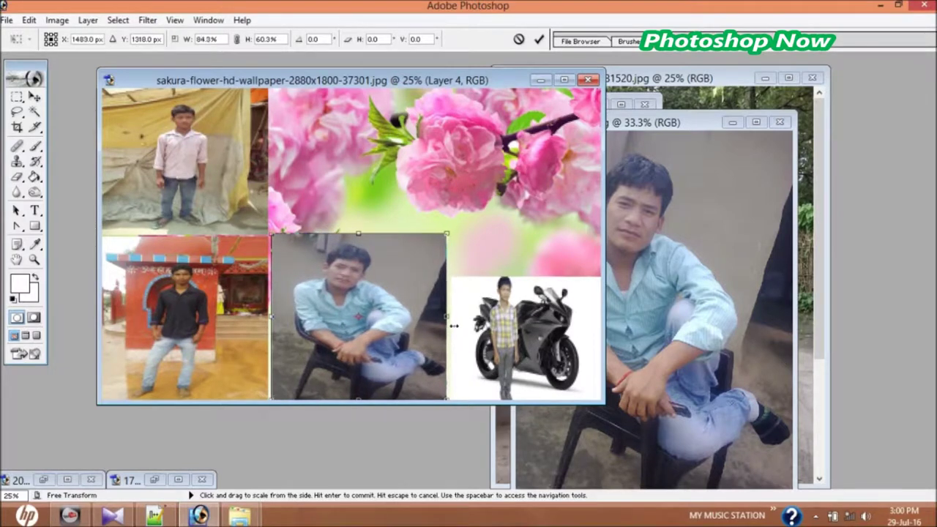
{"action": "left_click_drag", "start_coordinate": [359, 234], "coordinate": [363, 283]}
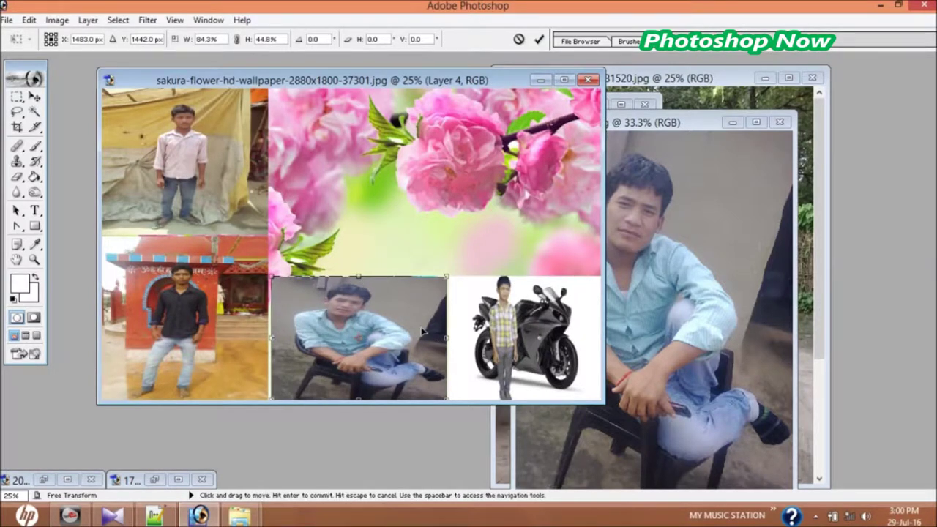
{"action": "left_click_drag", "start_coordinate": [451, 342], "coordinate": [440, 342]}
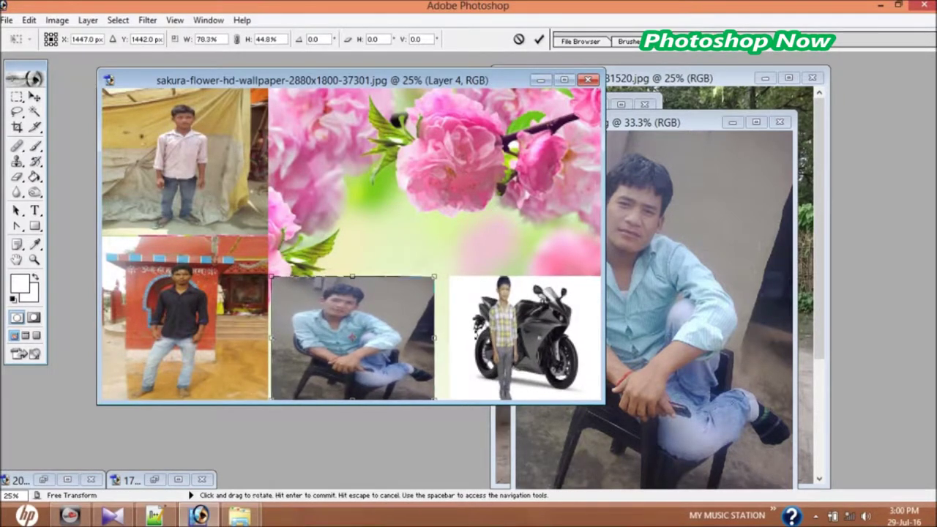
{"action": "key", "text": "Return"}
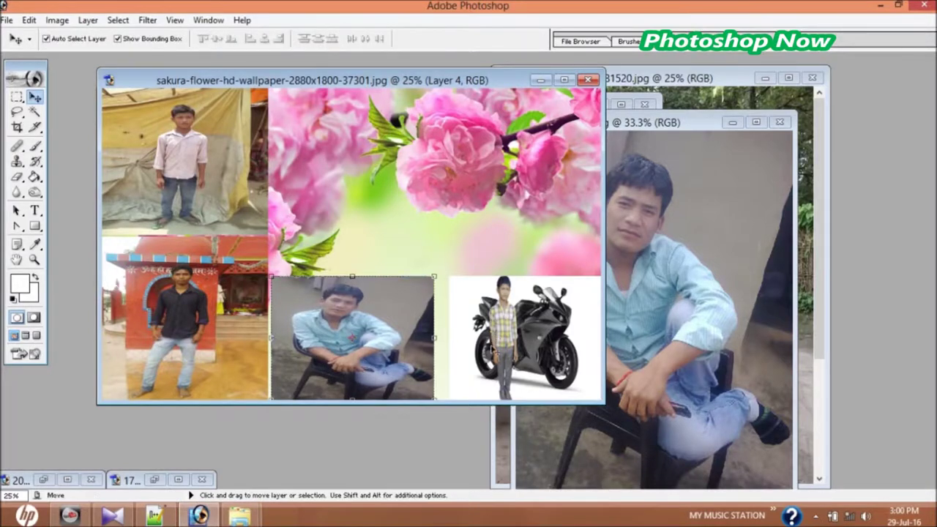
- Minimise the seated-man document and copy the man-with-child photo into the wallpaper as a layer
{"action": "left_click", "coordinate": [422, 182]}
{"action": "left_click", "coordinate": [698, 249]}
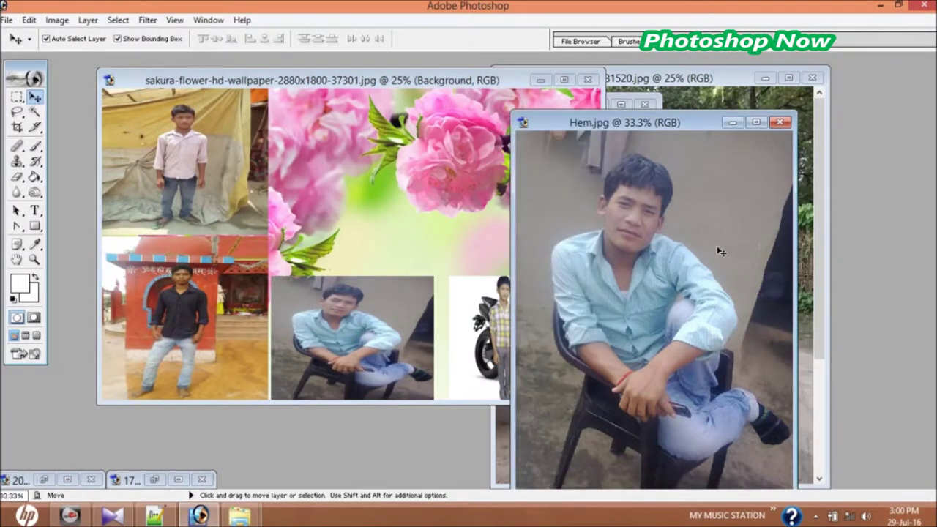
{"action": "left_click", "coordinate": [733, 123]}
{"action": "left_click", "coordinate": [685, 239]}
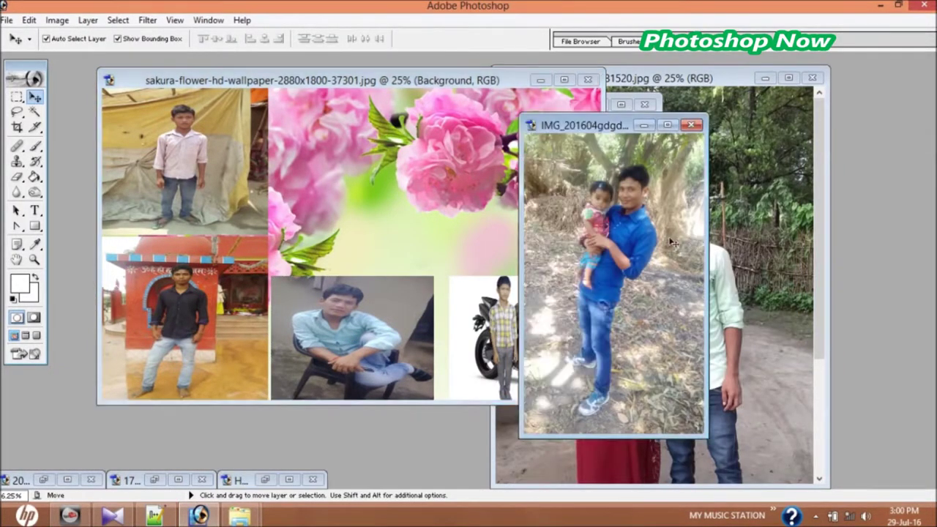
{"action": "mouse_move", "coordinate": [617, 233]}
{"action": "left_mouse_down"}
{"action": "mouse_move", "coordinate": [387, 198]}
{"action": "mouse_move", "coordinate": [454, 149]}
{"action": "mouse_move", "coordinate": [430, 225]}
{"action": "left_mouse_up"}
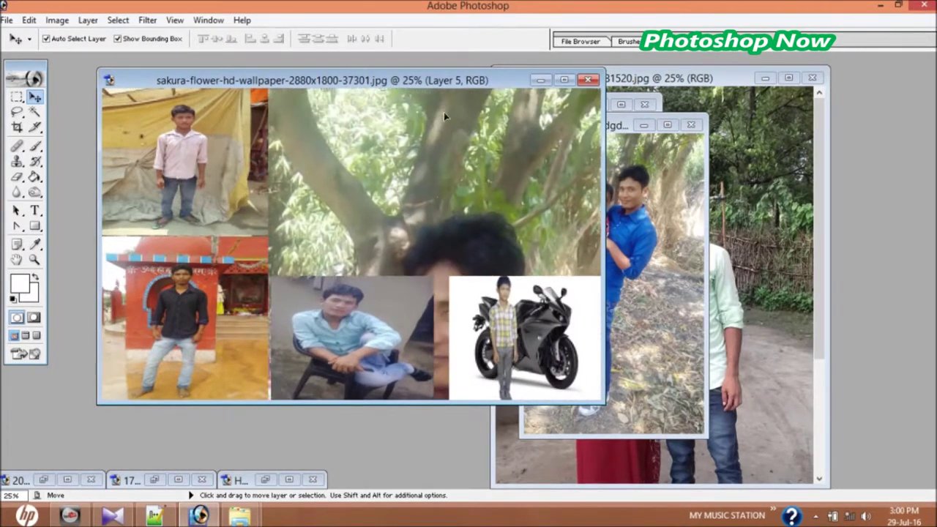
- Free-transform the man-with-child photo into the top-middle slot and commit it
{"action": "key", "text": "ctrl+t"}
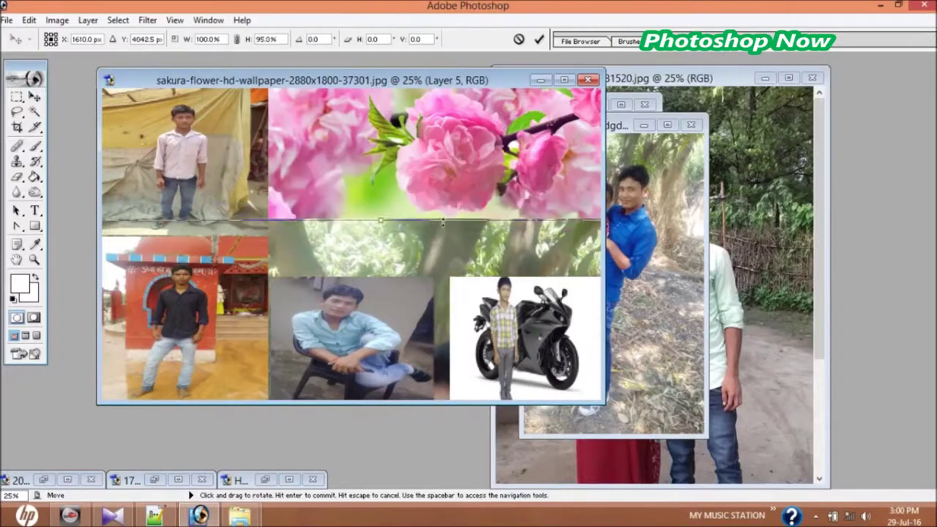
{"action": "mouse_move", "coordinate": [378, 157]}
{"action": "left_mouse_down"}
{"action": "mouse_move", "coordinate": [390, 163]}
{"action": "mouse_move", "coordinate": [397, 135]}
{"action": "mouse_move", "coordinate": [402, 235]}
{"action": "mouse_move", "coordinate": [401, 124]}
{"action": "mouse_move", "coordinate": [392, 215]}
{"action": "mouse_move", "coordinate": [392, 156]}
{"action": "mouse_move", "coordinate": [382, 174]}
{"action": "mouse_move", "coordinate": [382, 230]}
{"action": "mouse_move", "coordinate": [384, 121]}
{"action": "mouse_move", "coordinate": [388, 193]}
{"action": "mouse_move", "coordinate": [404, 260]}
{"action": "mouse_move", "coordinate": [394, 161]}
{"action": "mouse_move", "coordinate": [410, 261]}
{"action": "mouse_move", "coordinate": [394, 157]}
{"action": "mouse_move", "coordinate": [398, 211]}
{"action": "mouse_move", "coordinate": [359, 209]}
{"action": "mouse_move", "coordinate": [400, 210]}
{"action": "left_mouse_up"}
{"action": "mouse_move", "coordinate": [570, 206]}
{"action": "left_mouse_down"}
{"action": "mouse_move", "coordinate": [464, 206]}
{"action": "mouse_move", "coordinate": [320, 224]}
{"action": "mouse_move", "coordinate": [429, 235]}
{"action": "left_mouse_up"}
{"action": "mouse_move", "coordinate": [464, 205]}
{"action": "left_mouse_down"}
{"action": "mouse_move", "coordinate": [304, 208]}
{"action": "mouse_move", "coordinate": [464, 234]}
{"action": "mouse_move", "coordinate": [352, 230]}
{"action": "mouse_move", "coordinate": [319, 226]}
{"action": "mouse_move", "coordinate": [493, 221]}
{"action": "left_mouse_up"}
{"action": "left_click_drag", "start_coordinate": [521, 250], "coordinate": [419, 249]}
{"action": "left_click_drag", "start_coordinate": [352, 227], "coordinate": [444, 222]}
{"action": "left_click_drag", "start_coordinate": [513, 244], "coordinate": [454, 228]}
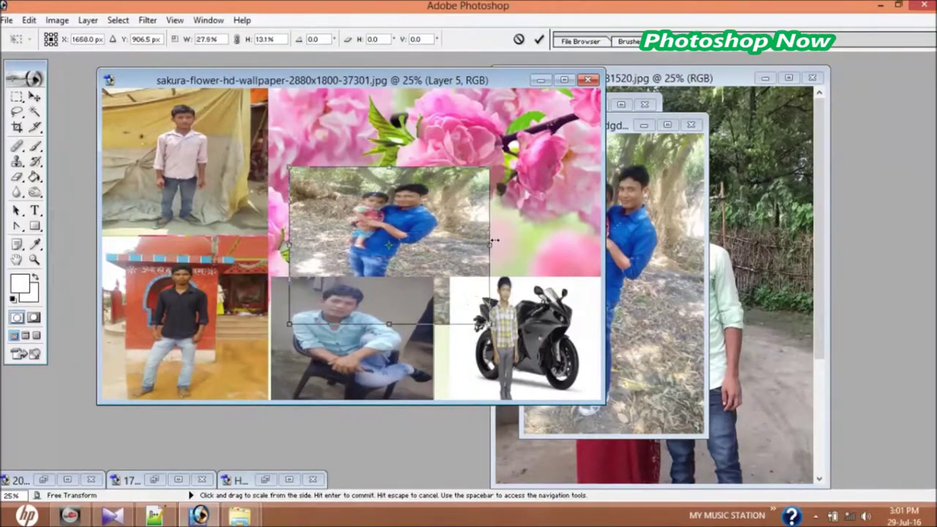
{"action": "left_click_drag", "start_coordinate": [373, 189], "coordinate": [351, 120]}
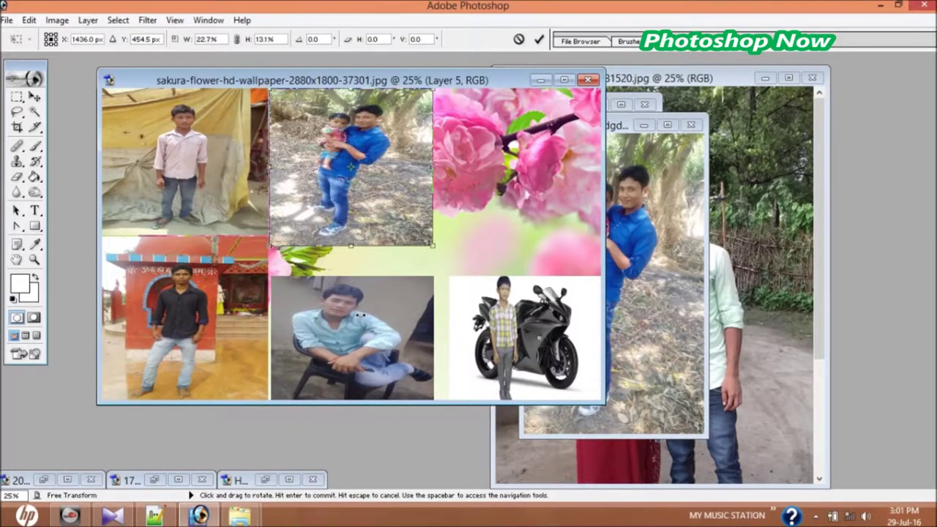
{"action": "key", "text": "Return"}
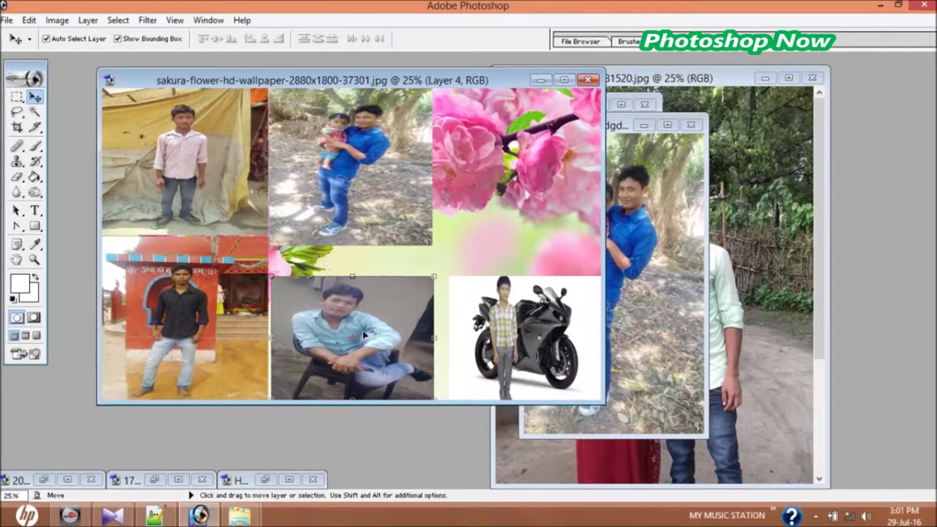
- Stretch the seated-man photo's top edge up to meet the man-with-child tile
{"action": "left_click_drag", "start_coordinate": [352, 277], "coordinate": [353, 250]}
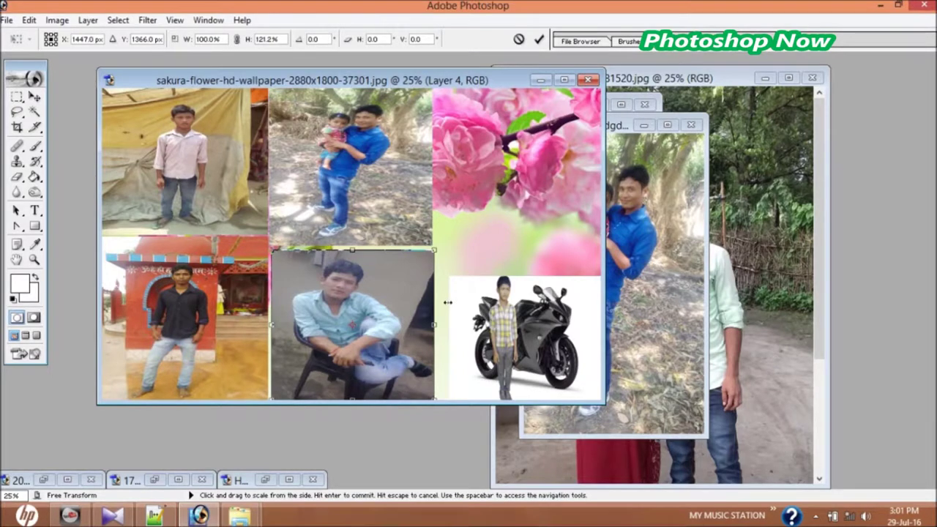
{"action": "key", "text": "Return"}
{"action": "left_click", "coordinate": [651, 274]}
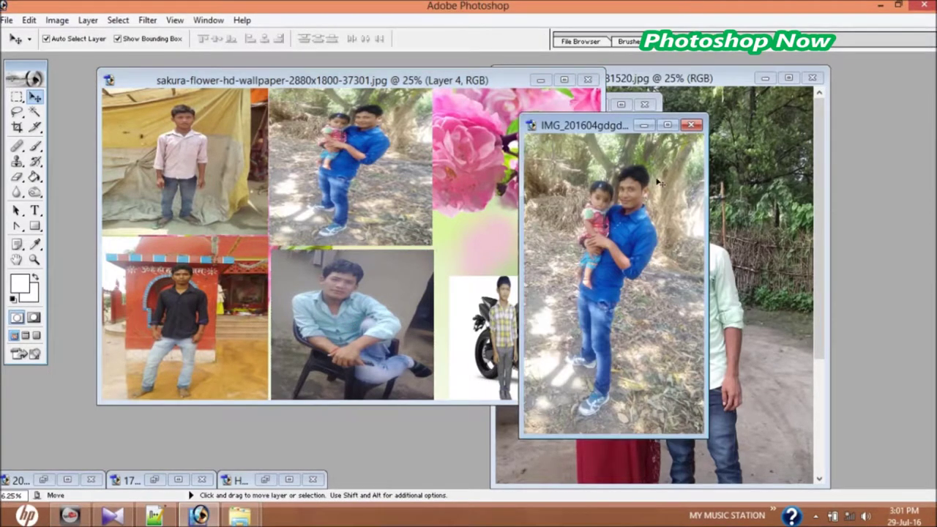
- Copy the older couple photo from mum.jpg into the wallpaper and drag it over the middle area
{"action": "left_click", "coordinate": [644, 125]}
{"action": "left_click", "coordinate": [634, 278]}
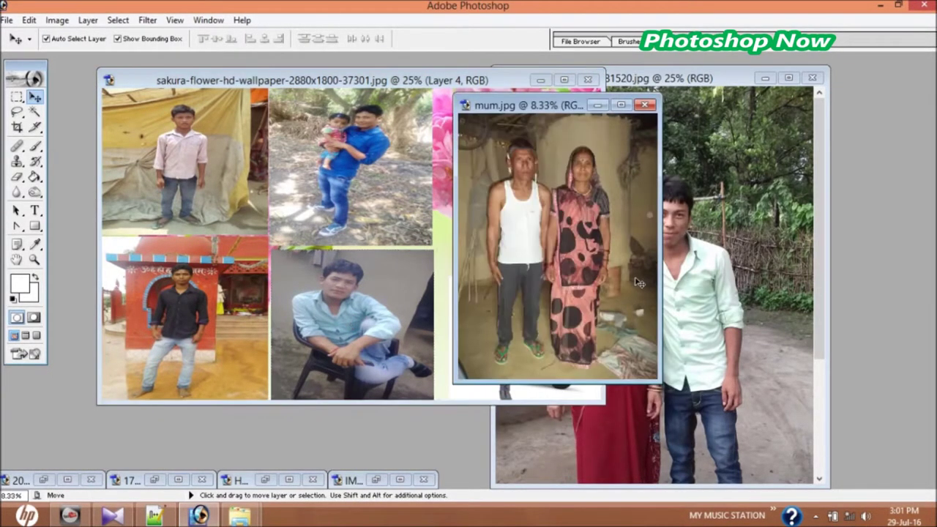
{"action": "left_click_drag", "start_coordinate": [561, 244], "coordinate": [377, 201]}
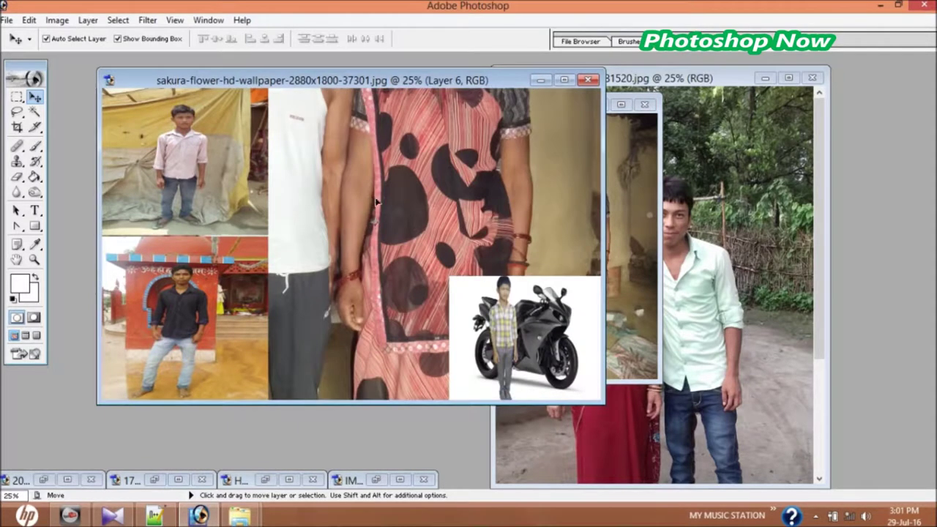
{"action": "left_click_drag", "start_coordinate": [463, 158], "coordinate": [390, 234]}
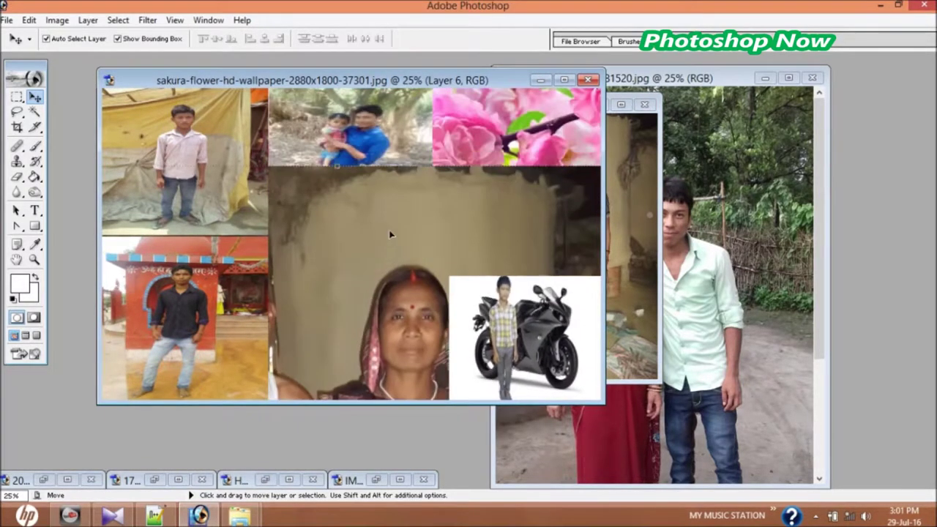
{"action": "left_click_drag", "start_coordinate": [338, 169], "coordinate": [356, 272]}
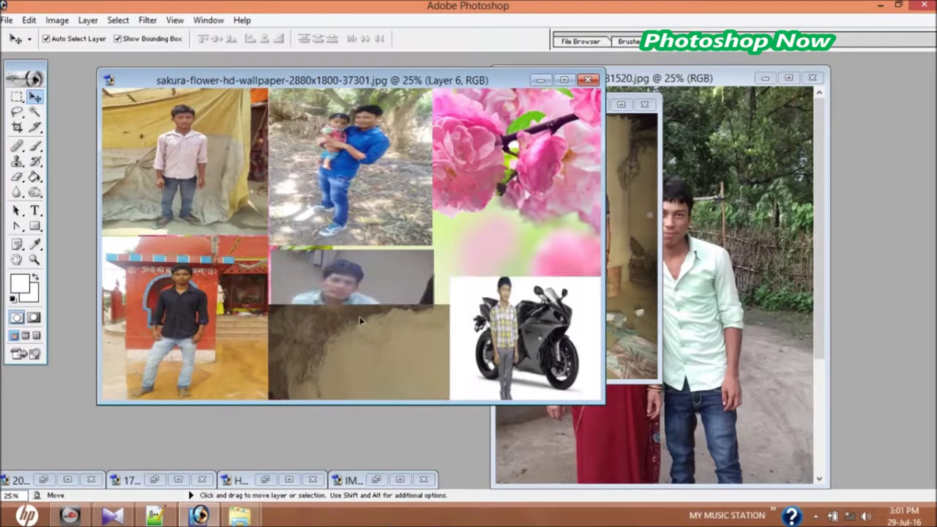
{"action": "mouse_move", "coordinate": [359, 271]}
{"action": "left_mouse_down"}
{"action": "mouse_move", "coordinate": [391, 172]}
{"action": "mouse_move", "coordinate": [385, 126]}
{"action": "mouse_move", "coordinate": [401, 149]}
{"action": "left_mouse_up"}
- Shrink the couple photo into the top-right slot, shortening its bottom to match the row
{"action": "key", "text": "ctrl+t"}
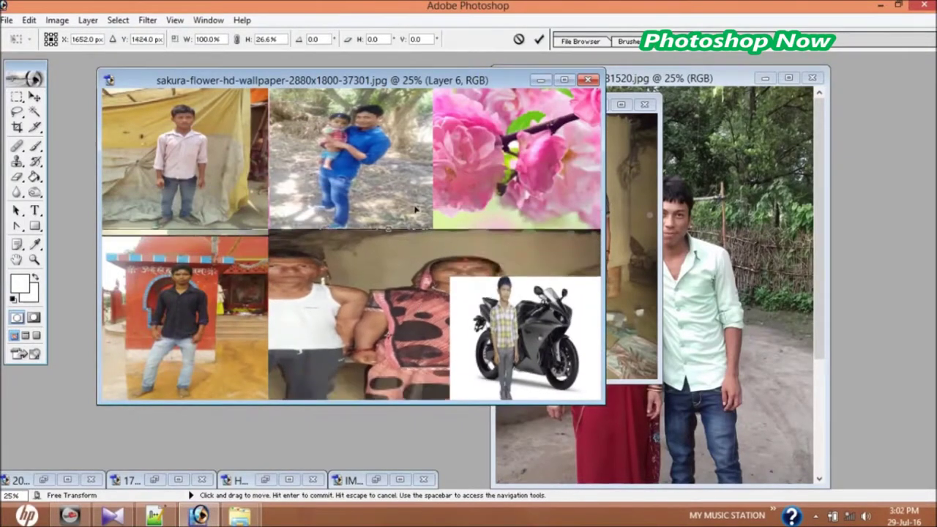
{"action": "mouse_move", "coordinate": [401, 149]}
{"action": "left_mouse_down"}
{"action": "mouse_move", "coordinate": [402, 280]}
{"action": "mouse_move", "coordinate": [388, 292]}
{"action": "left_mouse_up"}
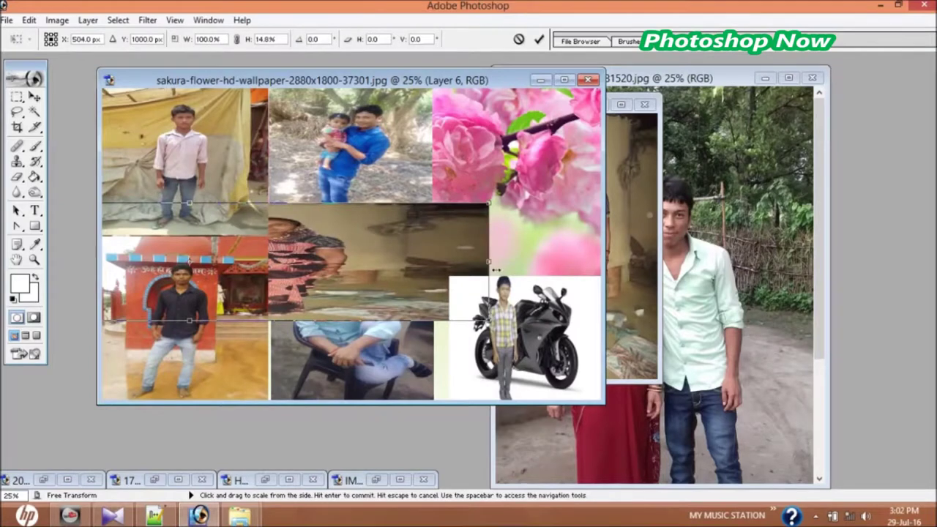
{"action": "mouse_move", "coordinate": [477, 277]}
{"action": "left_mouse_down"}
{"action": "mouse_move", "coordinate": [430, 215]}
{"action": "mouse_move", "coordinate": [456, 218]}
{"action": "left_mouse_up"}
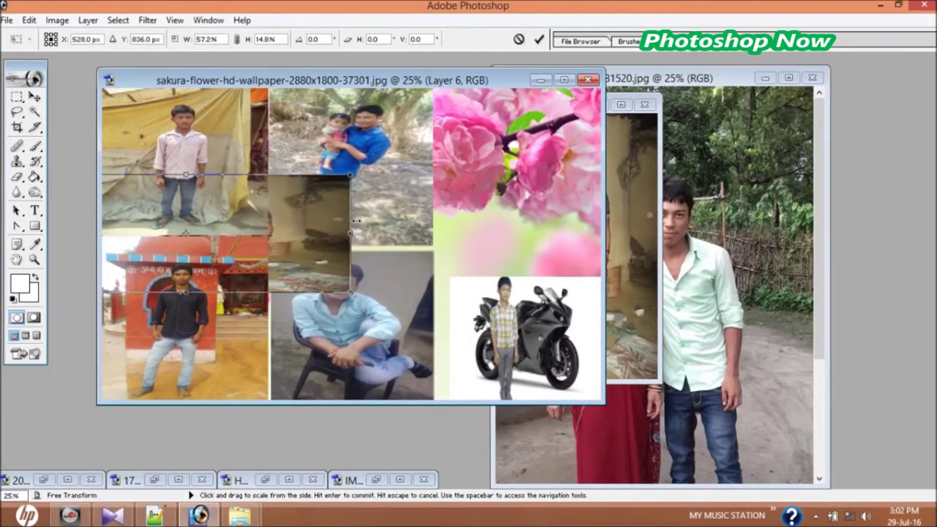
{"action": "mouse_move", "coordinate": [456, 215]}
{"action": "left_mouse_down"}
{"action": "mouse_move", "coordinate": [317, 214]}
{"action": "mouse_move", "coordinate": [556, 137]}
{"action": "mouse_move", "coordinate": [605, 153]}
{"action": "left_mouse_up"}
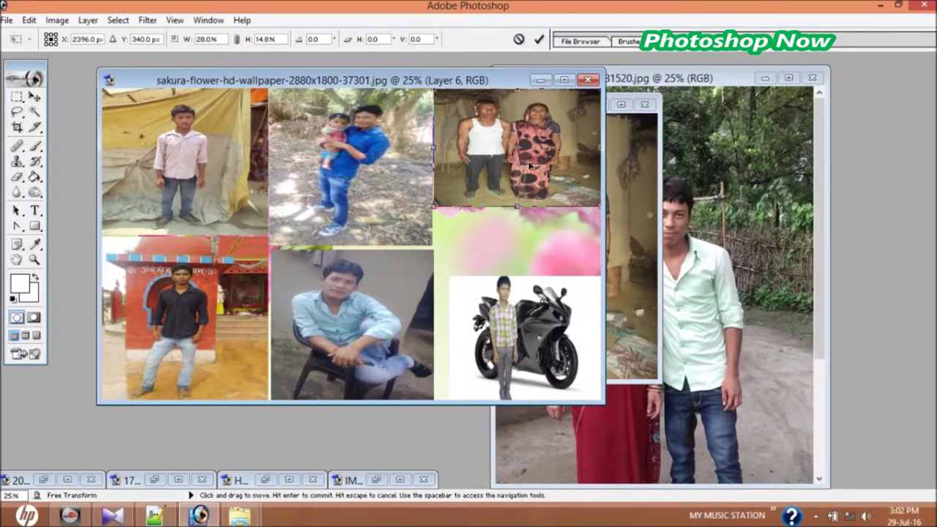
{"action": "left_click_drag", "start_coordinate": [520, 208], "coordinate": [519, 193]}
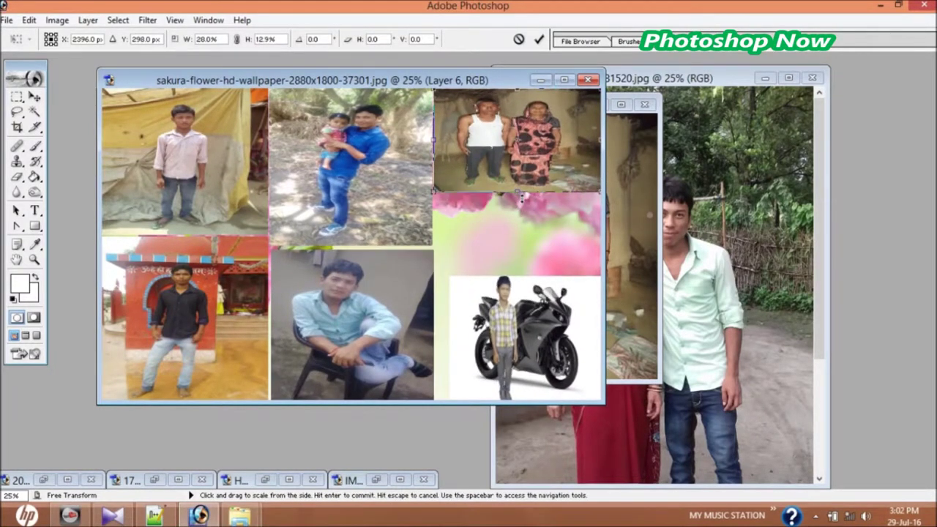
{"action": "key", "text": "Return"}
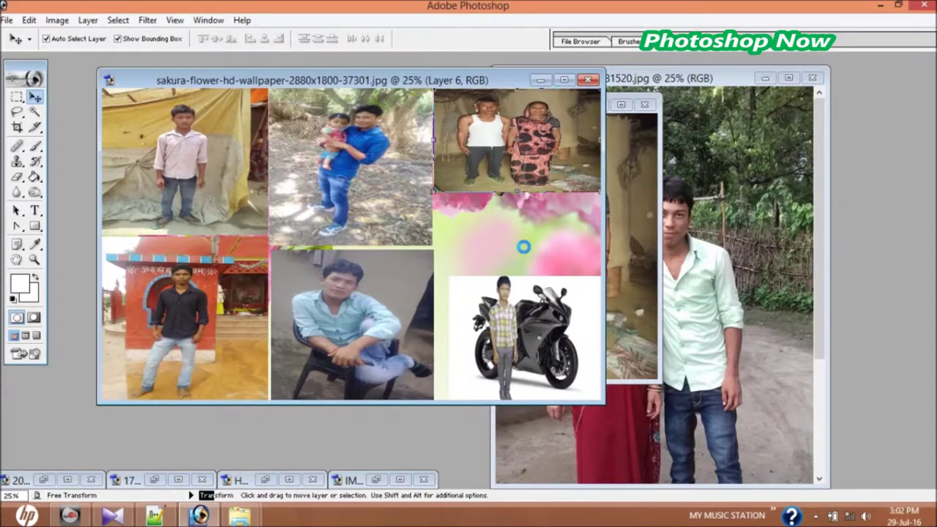
{"action": "left_click", "coordinate": [611, 151]}
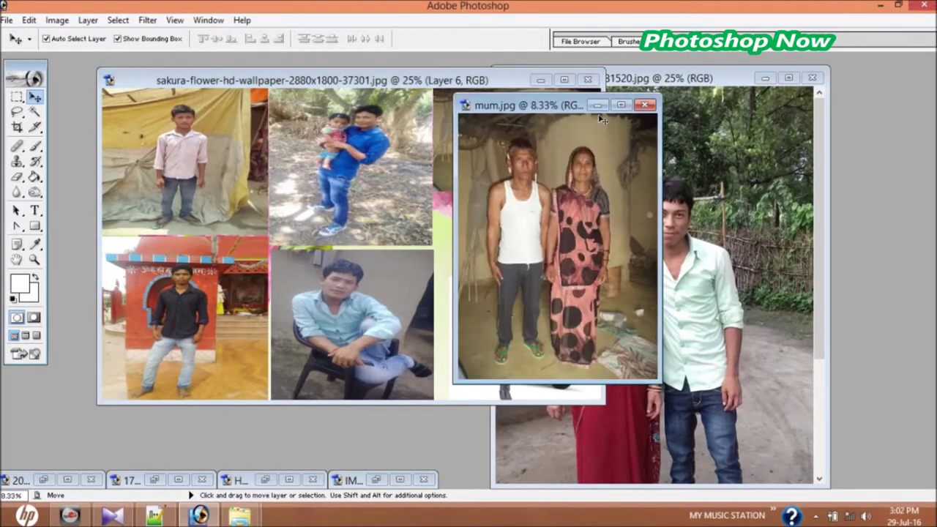
- Minimise mum.jpg and copy the young couple photo 20160616_181520.jpg into the collage
{"action": "left_click", "coordinate": [597, 104]}
{"action": "left_click", "coordinate": [655, 243]}
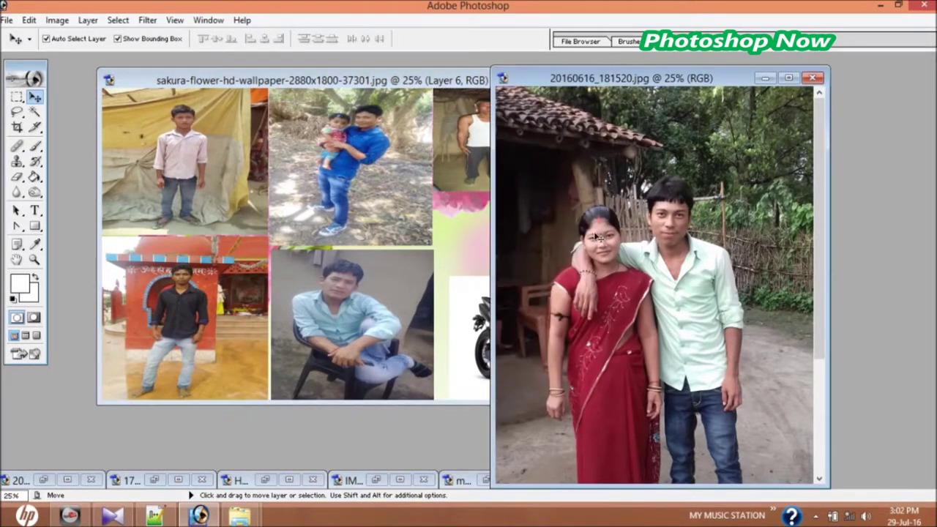
{"action": "left_click_drag", "start_coordinate": [648, 247], "coordinate": [412, 236]}
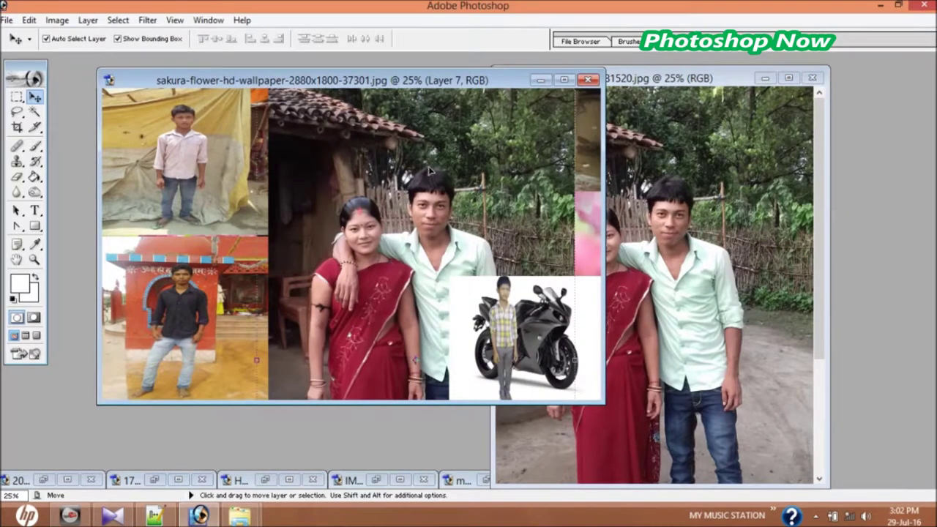
{"action": "left_click_drag", "start_coordinate": [430, 171], "coordinate": [402, 251]}
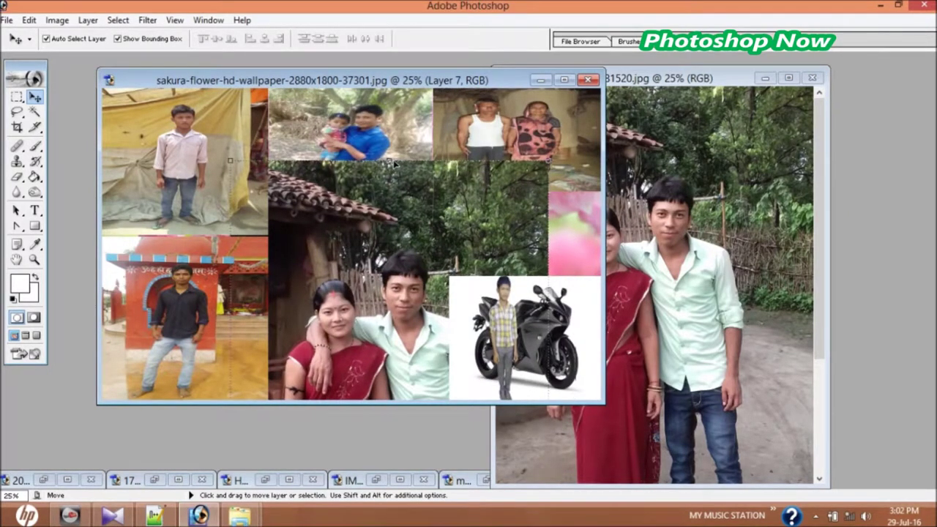
- Free-transform the young couple photo, shortening and narrowing it
{"action": "key", "text": "ctrl+t"}
{"action": "mouse_move", "coordinate": [391, 163]}
{"action": "left_mouse_down"}
{"action": "mouse_move", "coordinate": [393, 121]}
{"action": "mouse_move", "coordinate": [393, 183]}
{"action": "left_mouse_up"}
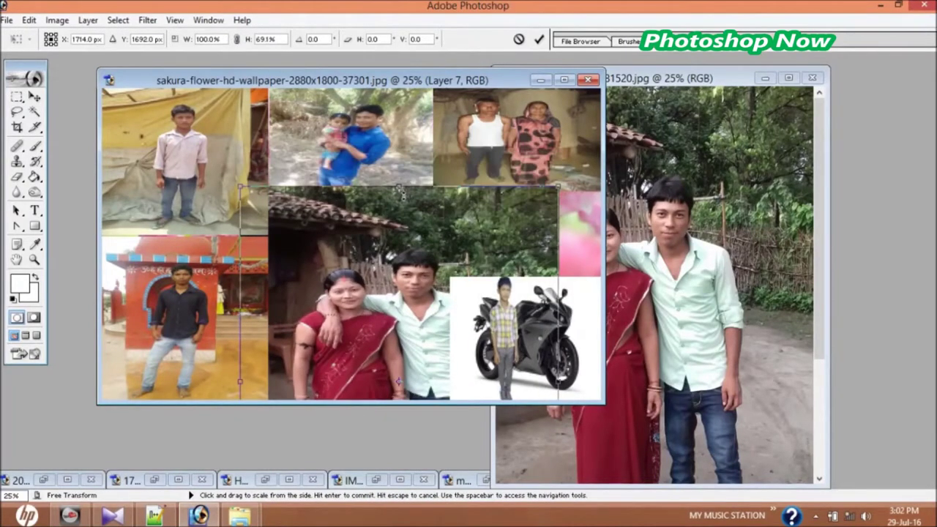
{"action": "left_click_drag", "start_coordinate": [438, 238], "coordinate": [438, 189]}
{"action": "left_click_drag", "start_coordinate": [411, 136], "coordinate": [411, 247]}
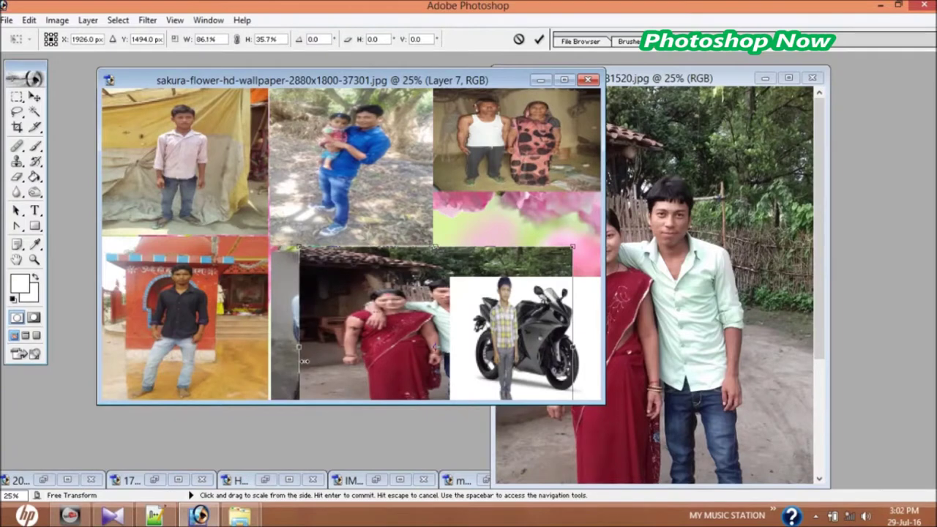
{"action": "left_click_drag", "start_coordinate": [256, 348], "coordinate": [377, 348]}
{"action": "left_click_drag", "start_coordinate": [404, 315], "coordinate": [399, 195]}
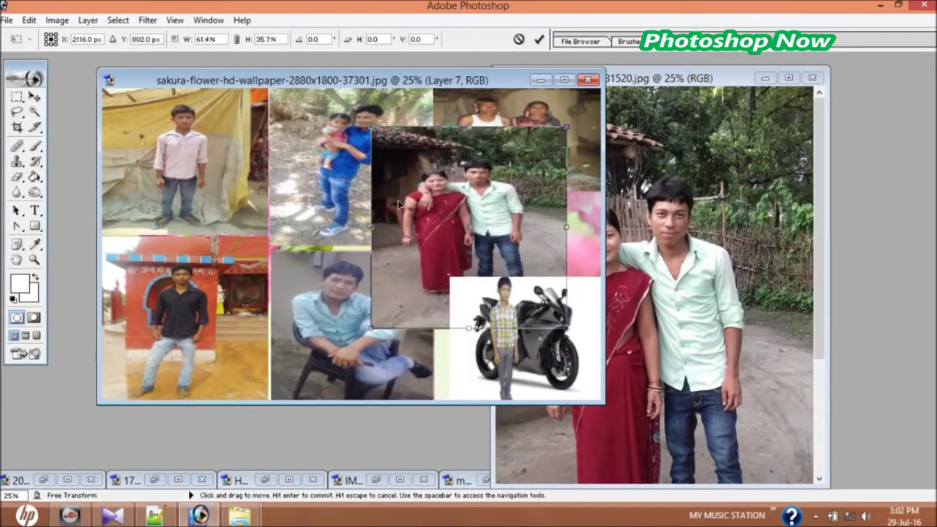
{"action": "left_click_drag", "start_coordinate": [476, 137], "coordinate": [476, 218]}
- Fit the couple tile into the right column above the motorbike, then raise the seated-man photo
{"action": "mouse_move", "coordinate": [481, 322]}
{"action": "left_mouse_down"}
{"action": "mouse_move", "coordinate": [491, 269]}
{"action": "mouse_move", "coordinate": [483, 239]}
{"action": "mouse_move", "coordinate": [547, 235]}
{"action": "mouse_move", "coordinate": [560, 246]}
{"action": "left_mouse_up"}
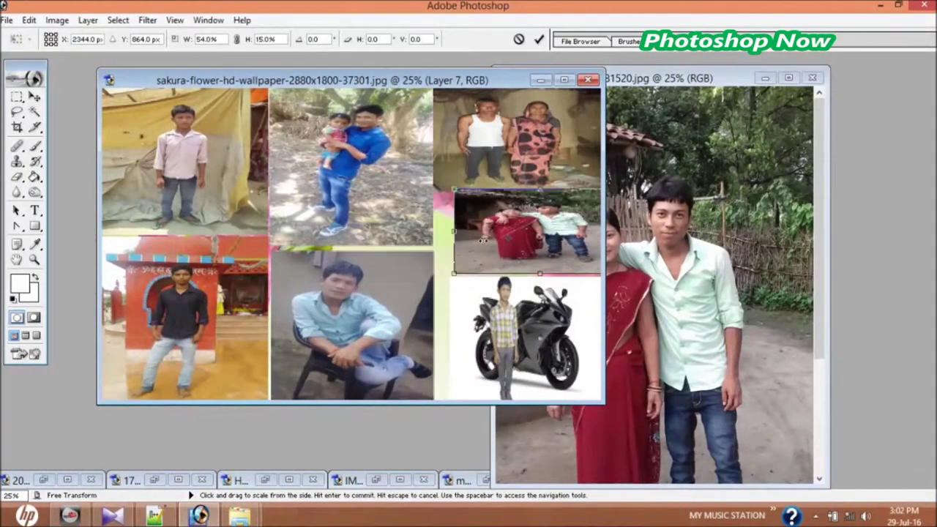
{"action": "left_click_drag", "start_coordinate": [439, 248], "coordinate": [489, 248]}
{"action": "left_click_drag", "start_coordinate": [555, 241], "coordinate": [509, 242]}
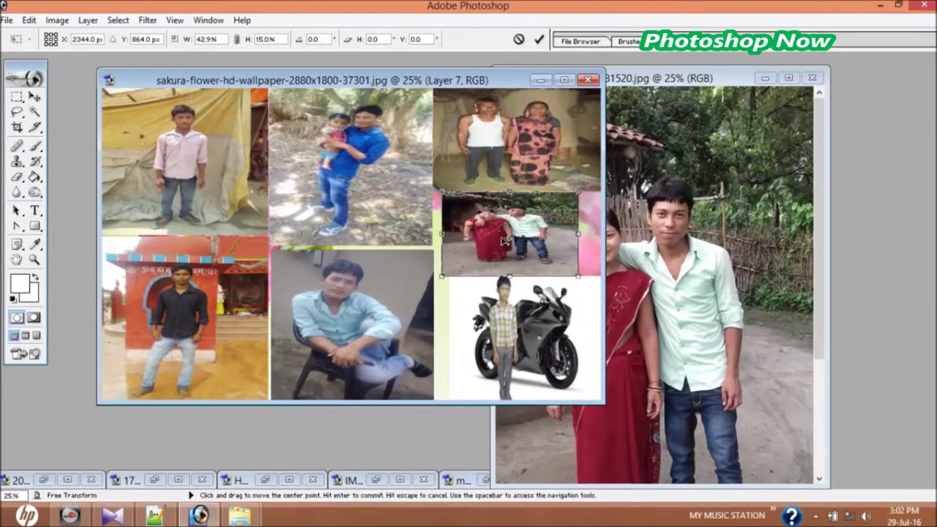
{"action": "left_click_drag", "start_coordinate": [581, 238], "coordinate": [599, 238]}
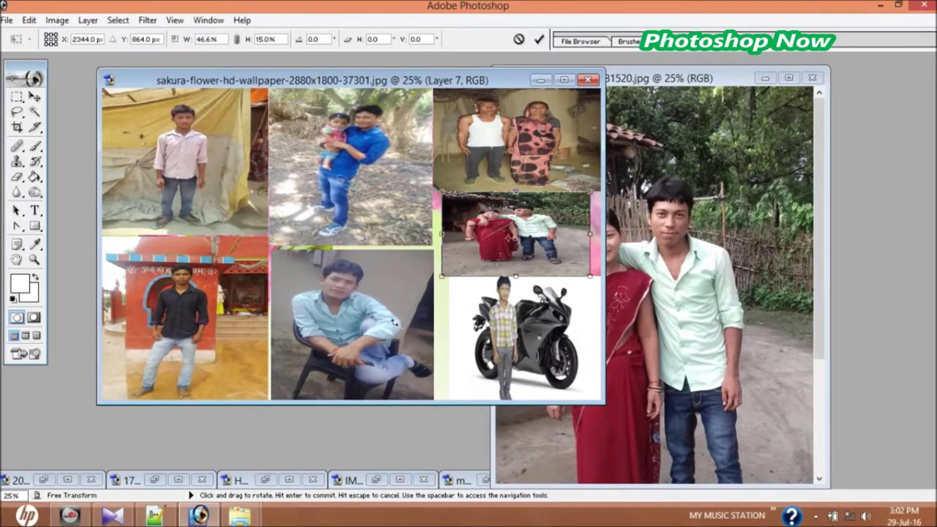
{"action": "key", "text": "Return"}
{"action": "left_click", "coordinate": [372, 327]}
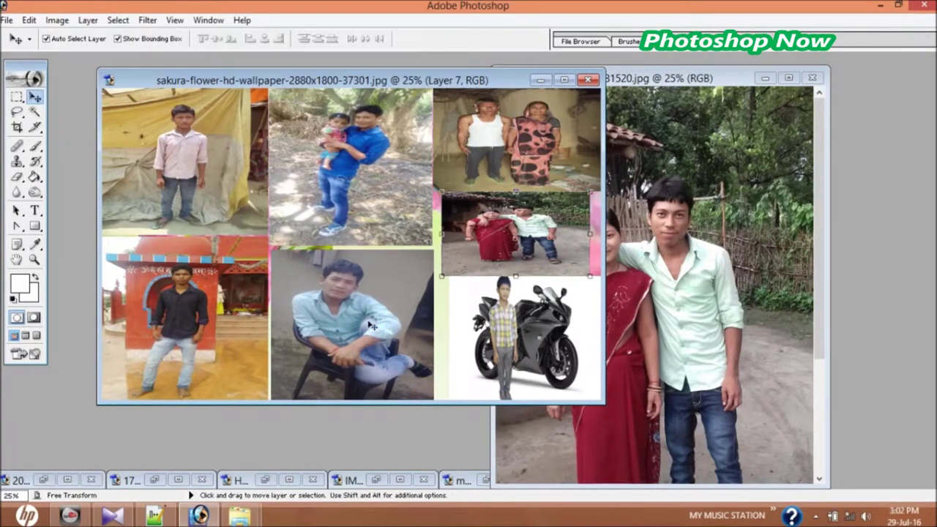
{"action": "left_click_drag", "start_coordinate": [375, 342], "coordinate": [379, 236]}
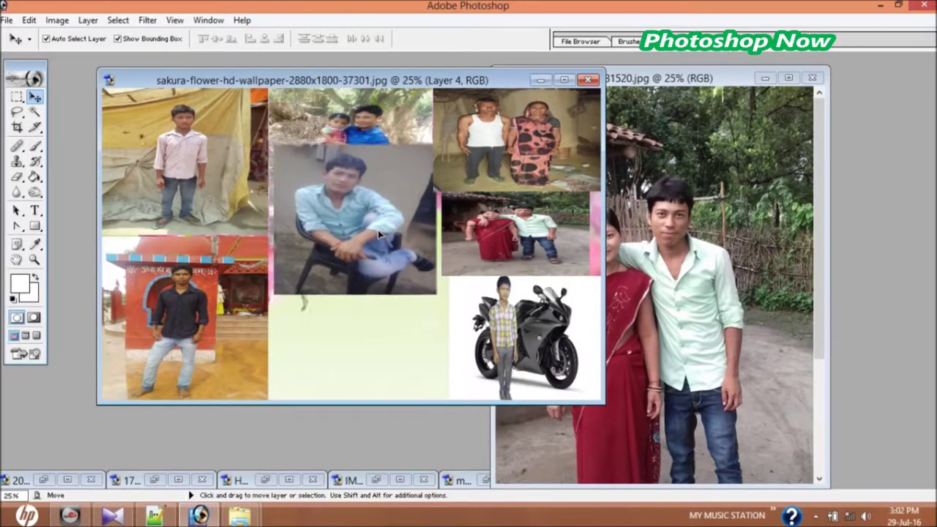
- Shift the motorbike photo to the lower middle and shrink the pink-shirt boy photo into the top-left corner
{"action": "left_click_drag", "start_coordinate": [510, 339], "coordinate": [352, 355]}
{"action": "left_click", "coordinate": [211, 333]}
{"action": "left_click", "coordinate": [189, 139]}
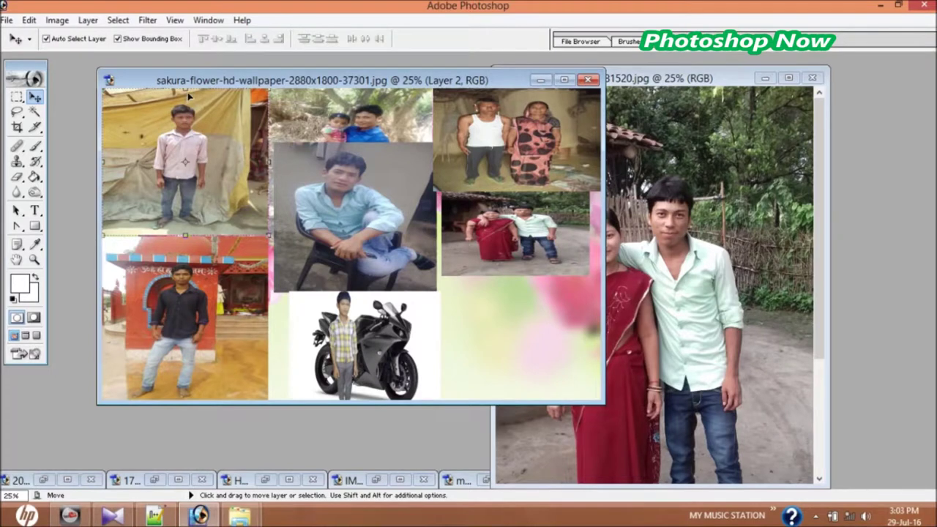
{"action": "left_click_drag", "start_coordinate": [192, 110], "coordinate": [195, 175]}
{"action": "key", "text": "ctrl+t"}
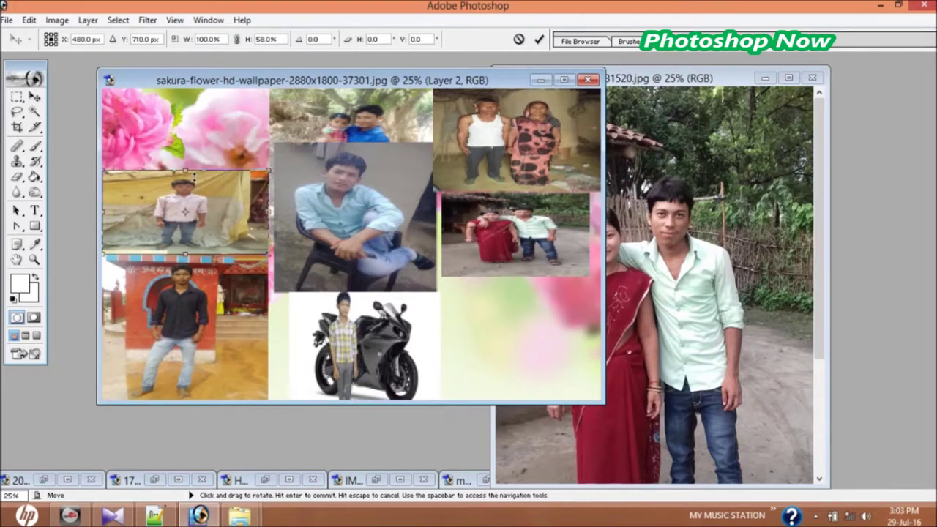
{"action": "mouse_move", "coordinate": [256, 226]}
{"action": "left_mouse_down"}
{"action": "mouse_move", "coordinate": [255, 149]}
{"action": "mouse_move", "coordinate": [206, 129]}
{"action": "left_mouse_up"}
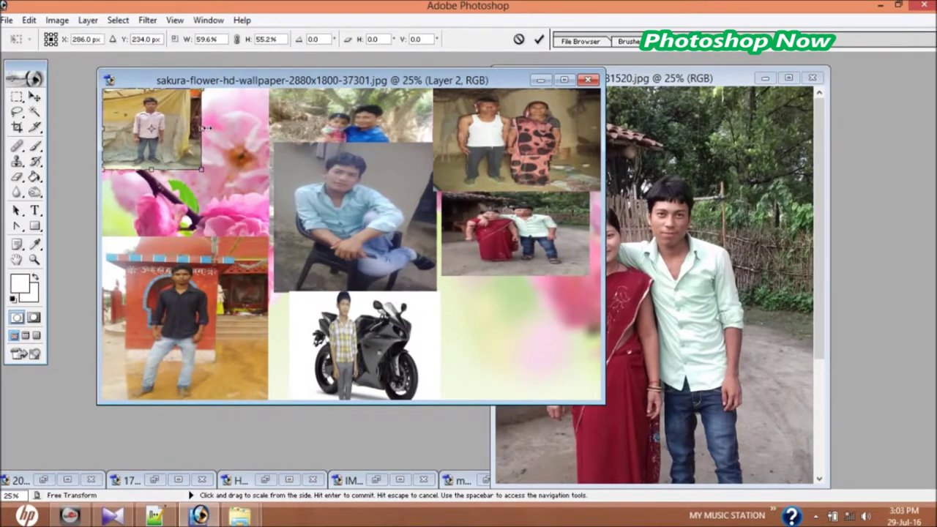
{"action": "key", "text": "Return"}
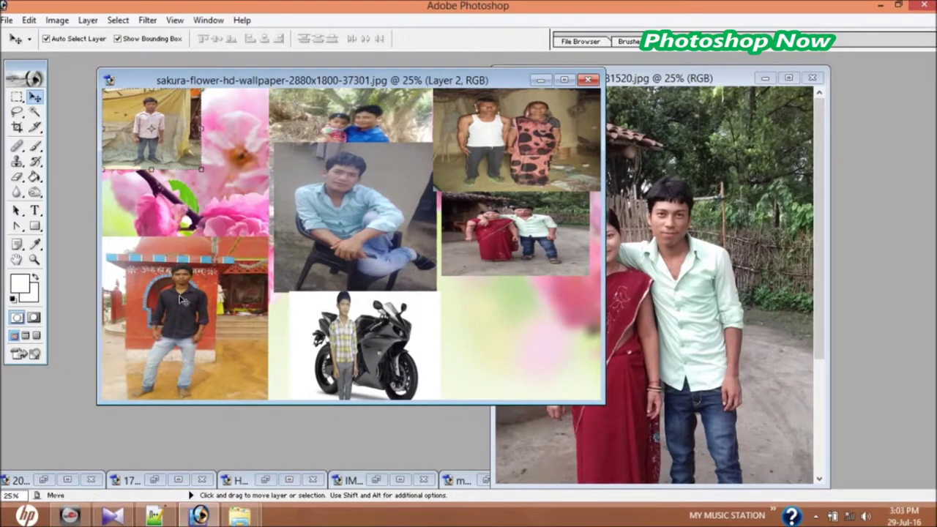
- Move the temple photo up below the top-left photo and shorten its bottom
{"action": "mouse_move", "coordinate": [233, 351]}
{"action": "left_mouse_down"}
{"action": "mouse_move", "coordinate": [213, 277]}
{"action": "mouse_move", "coordinate": [236, 256]}
{"action": "mouse_move", "coordinate": [200, 257]}
{"action": "left_mouse_up"}
{"action": "key", "text": "ctrl+t"}
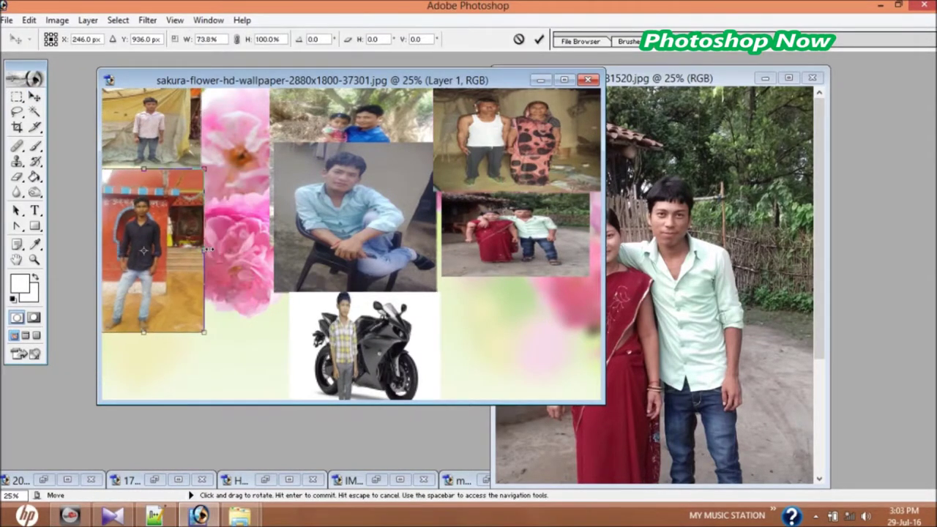
{"action": "left_click_drag", "start_coordinate": [146, 336], "coordinate": [143, 282]}
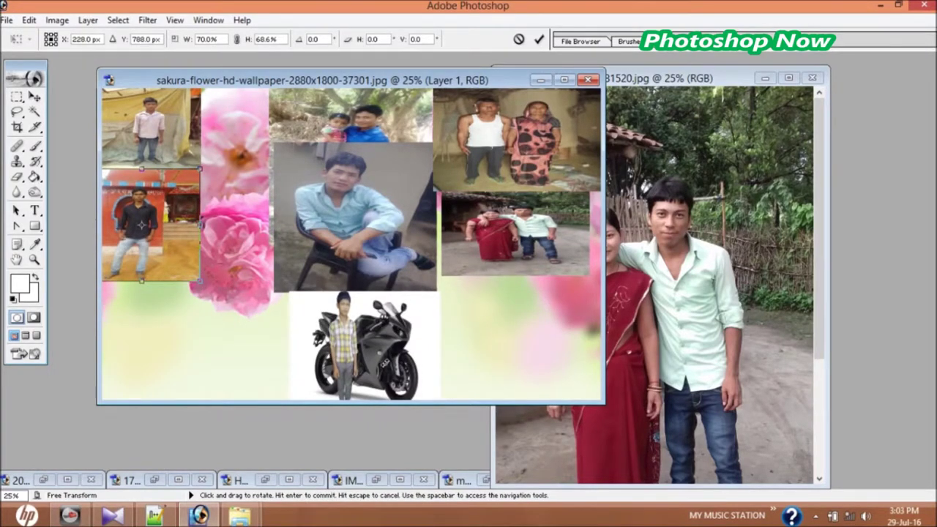
{"action": "key", "text": "Return"}
- Move the motorbike photo to the lower left, narrowing it and making it slightly taller
{"action": "mouse_move", "coordinate": [366, 344]}
{"action": "left_mouse_down"}
{"action": "mouse_move", "coordinate": [194, 325]}
{"action": "mouse_move", "coordinate": [179, 345]}
{"action": "left_mouse_up"}
{"action": "left_click", "coordinate": [194, 361]}
{"action": "mouse_move", "coordinate": [260, 362]}
{"action": "left_mouse_down"}
{"action": "mouse_move", "coordinate": [229, 356]}
{"action": "mouse_move", "coordinate": [196, 329]}
{"action": "left_mouse_up"}
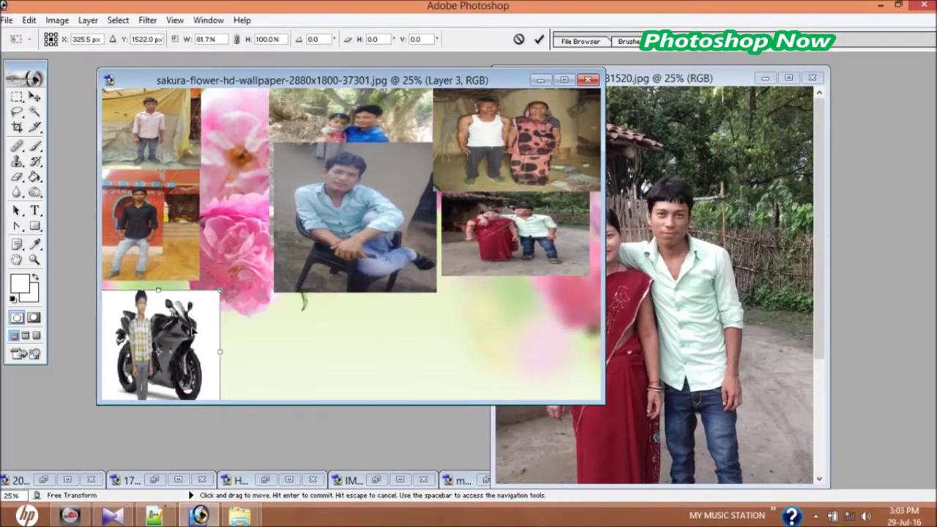
{"action": "left_click_drag", "start_coordinate": [160, 294], "coordinate": [160, 288]}
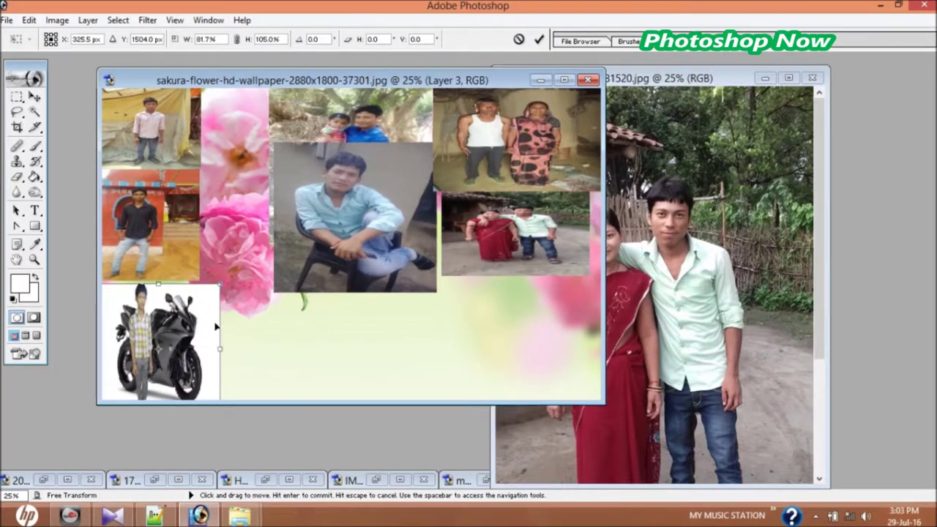
{"action": "left_click_drag", "start_coordinate": [230, 356], "coordinate": [216, 355]}
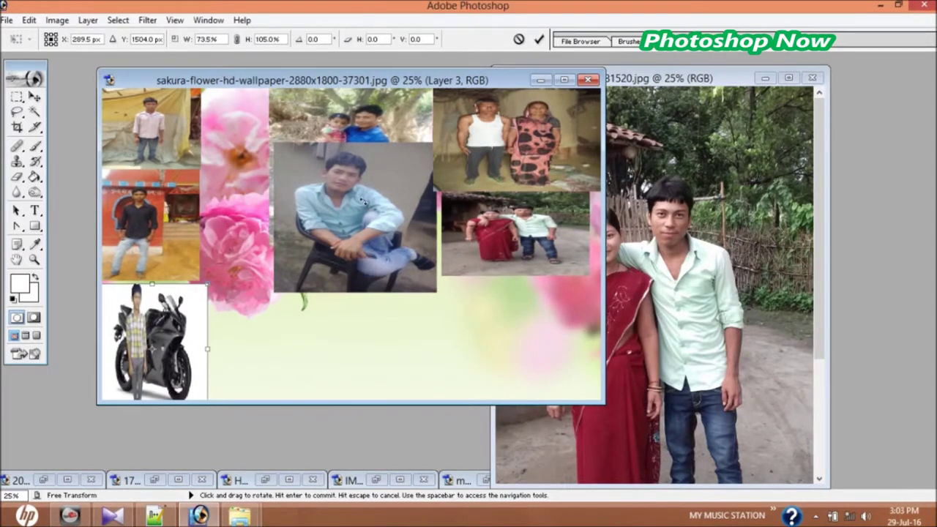
{"action": "key", "text": "Return"}
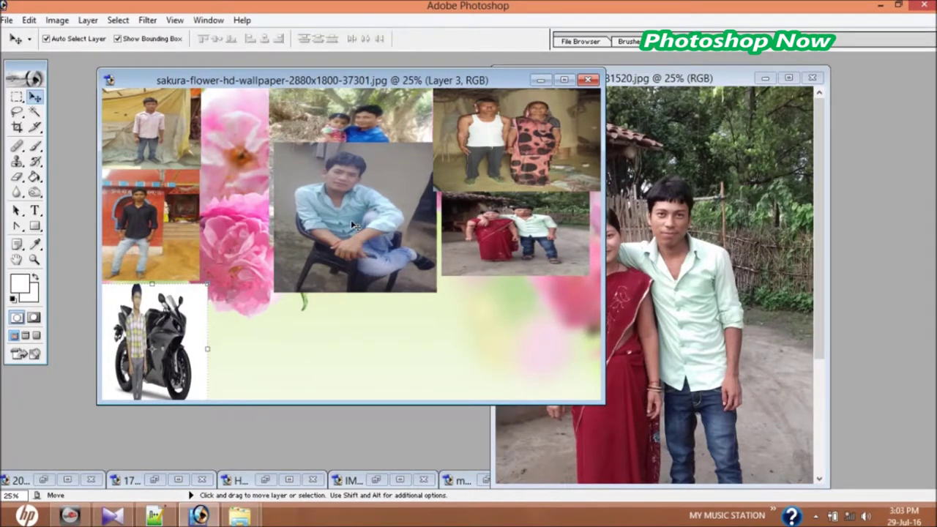
- Rearrange the couple-with-child and seated-man photos, placing the seated man at the top, slightly wider
{"action": "left_click_drag", "start_coordinate": [340, 128], "coordinate": [276, 130]}
{"action": "left_click", "coordinate": [350, 198]}
{"action": "left_click_drag", "start_coordinate": [350, 269], "coordinate": [289, 375]}
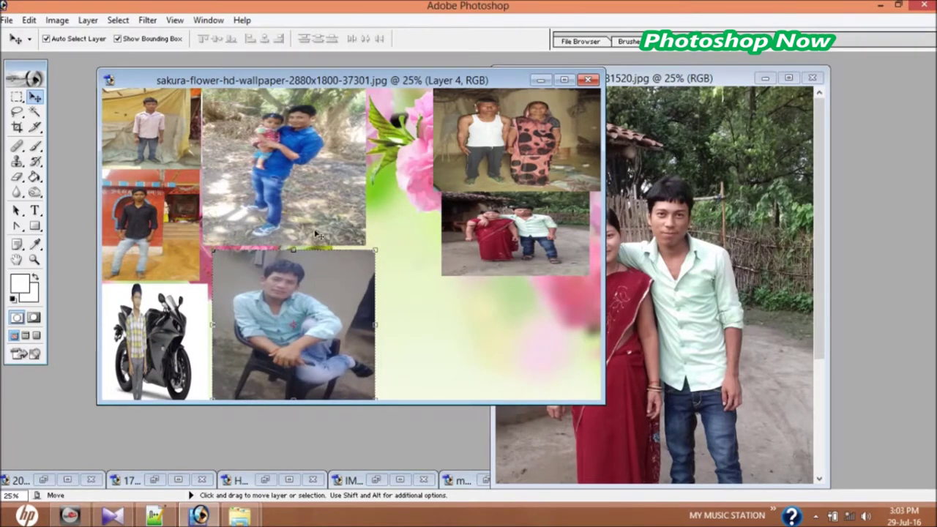
{"action": "left_click_drag", "start_coordinate": [308, 179], "coordinate": [412, 307]}
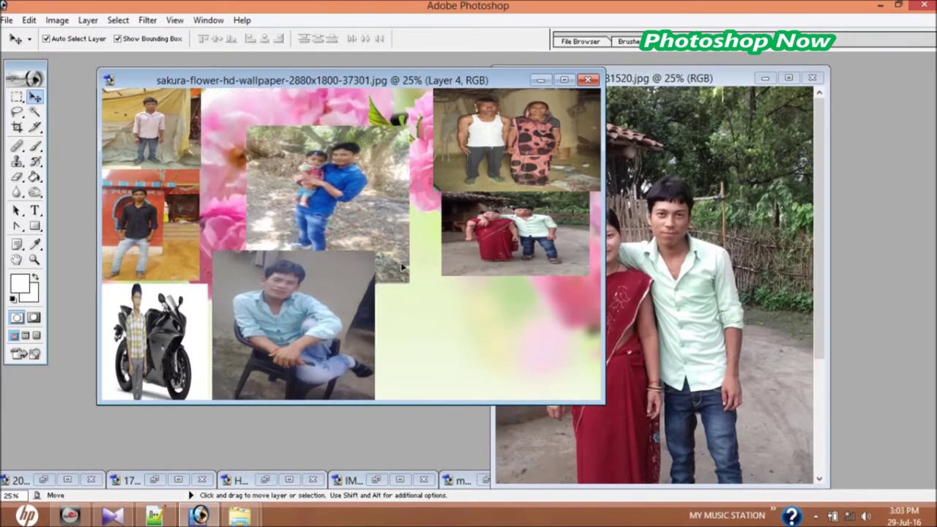
{"action": "left_click_drag", "start_coordinate": [286, 331], "coordinate": [273, 164]}
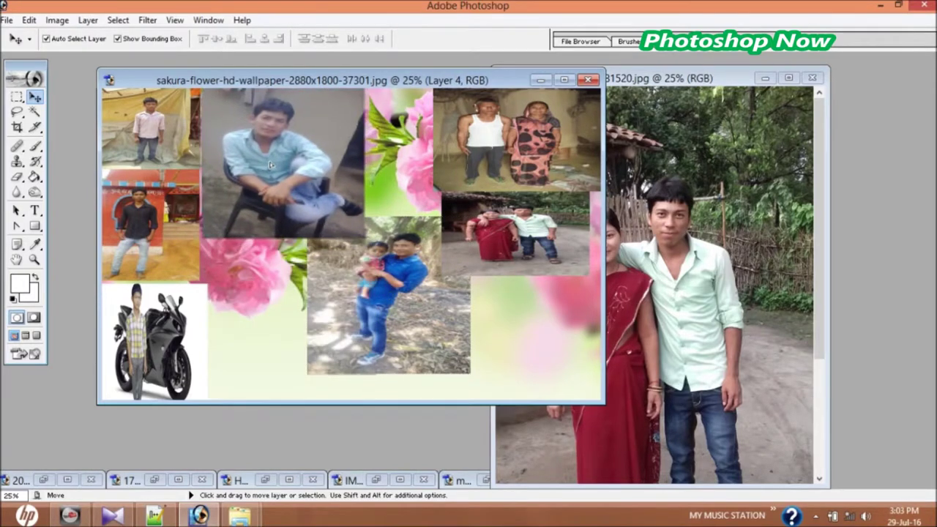
{"action": "left_click_drag", "start_coordinate": [372, 165], "coordinate": [375, 164]}
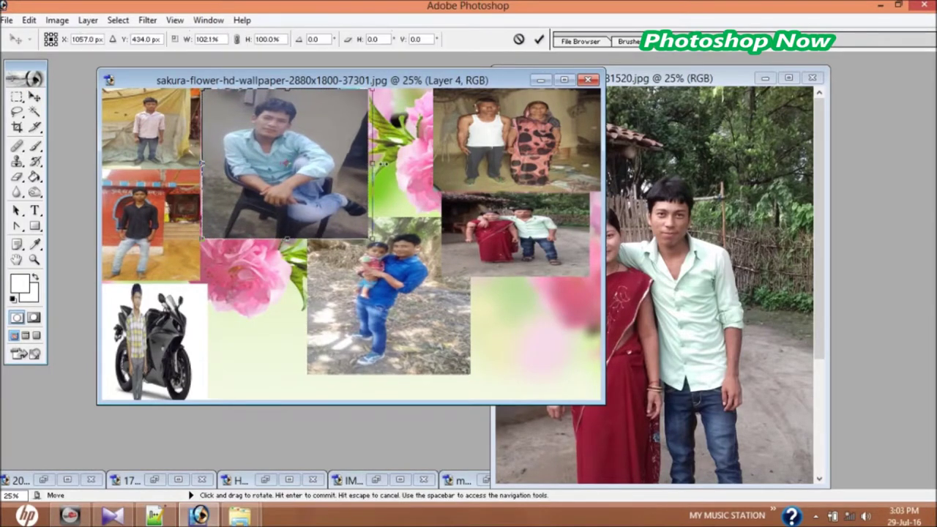
{"action": "key", "text": "Return"}
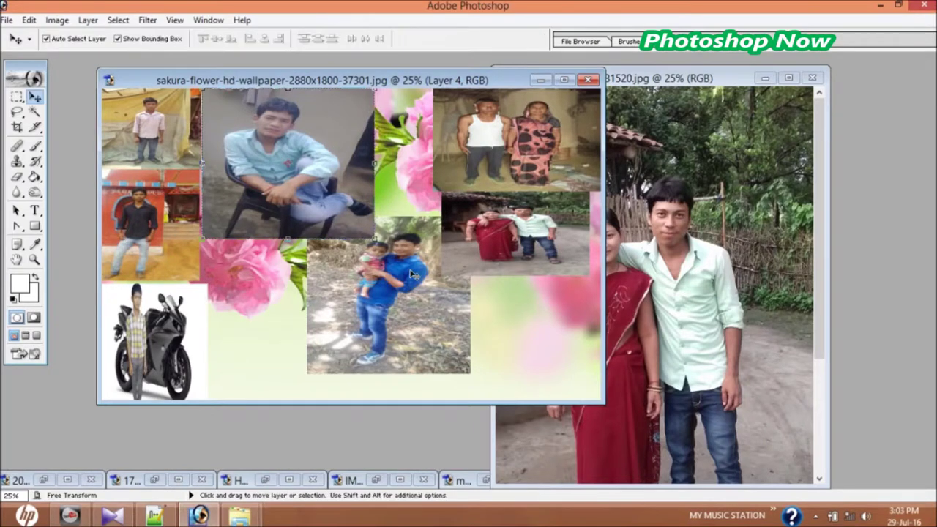
- Place the boy-with-baby photo straight beneath the seated-man photo, undoing an accidental tilt
{"action": "left_click_drag", "start_coordinate": [413, 298], "coordinate": [314, 318]}
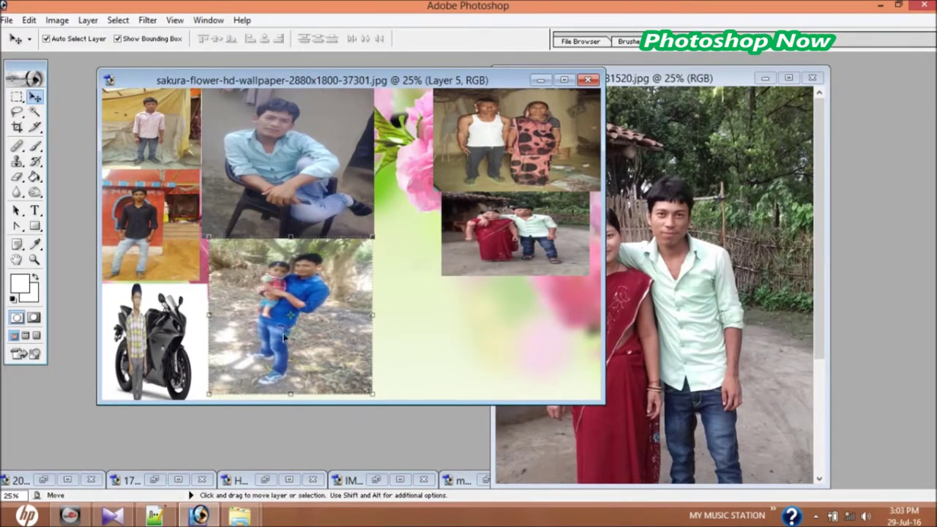
{"action": "key", "text": "ctrl+t"}
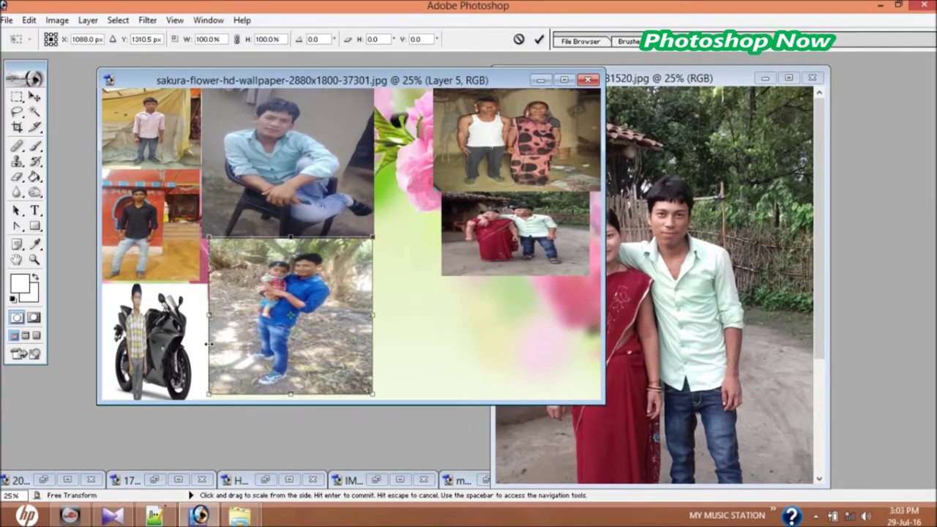
{"action": "left_click_drag", "start_coordinate": [187, 271], "coordinate": [185, 265]}
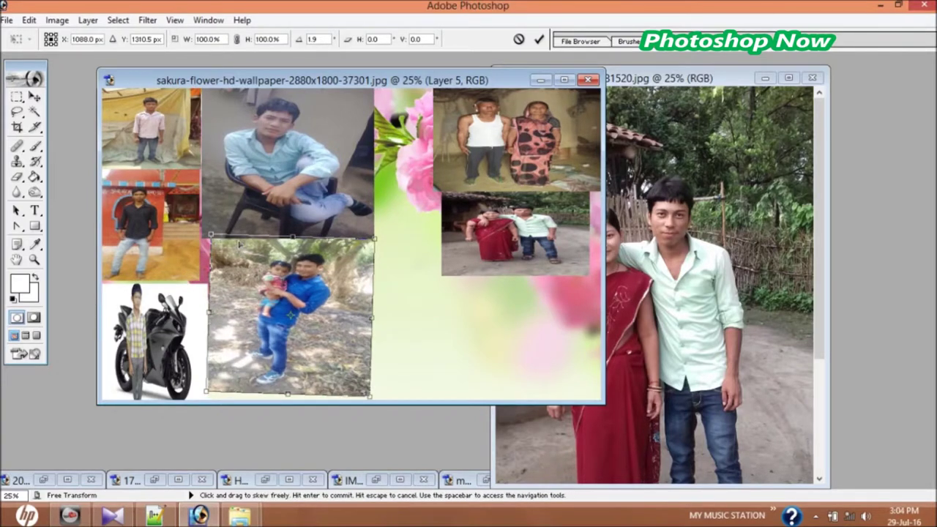
{"action": "key", "text": "ctrl+z"}
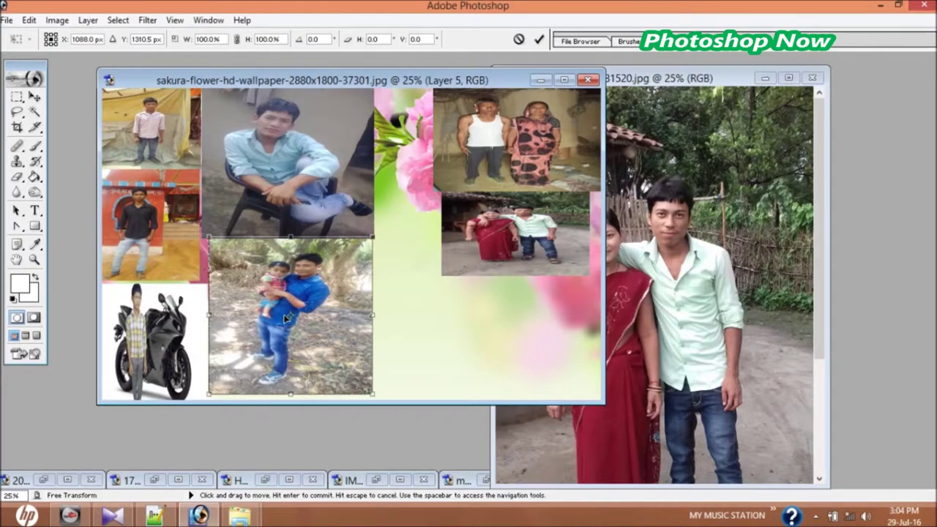
{"action": "left_click_drag", "start_coordinate": [286, 317], "coordinate": [288, 323]}
{"action": "key", "text": "Return"}
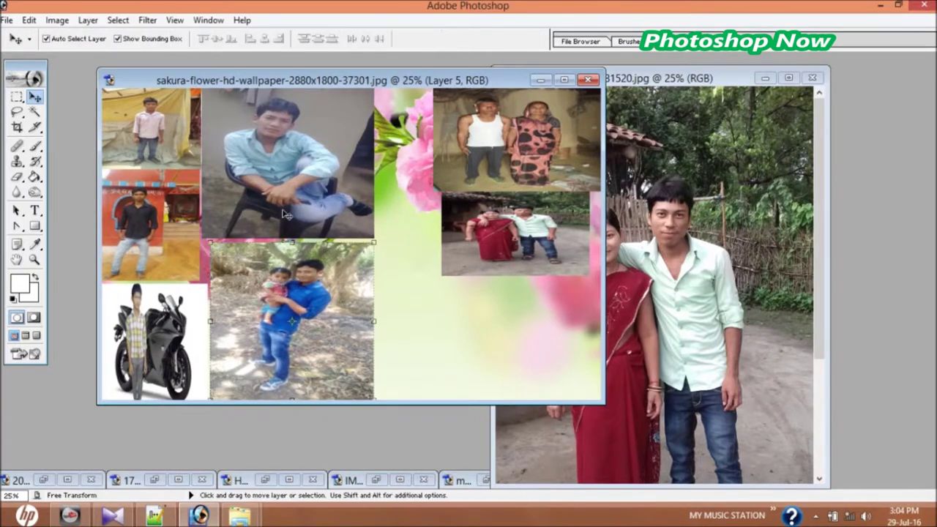
- Nudge the seated-man photo slightly and start widening the black-shirt photo to the right
{"action": "left_click_drag", "start_coordinate": [288, 195], "coordinate": [297, 199]}
{"action": "left_click", "coordinate": [194, 222]}
{"action": "key", "text": "ctrl+t"}
{"action": "left_click_drag", "start_coordinate": [203, 229], "coordinate": [209, 228]}
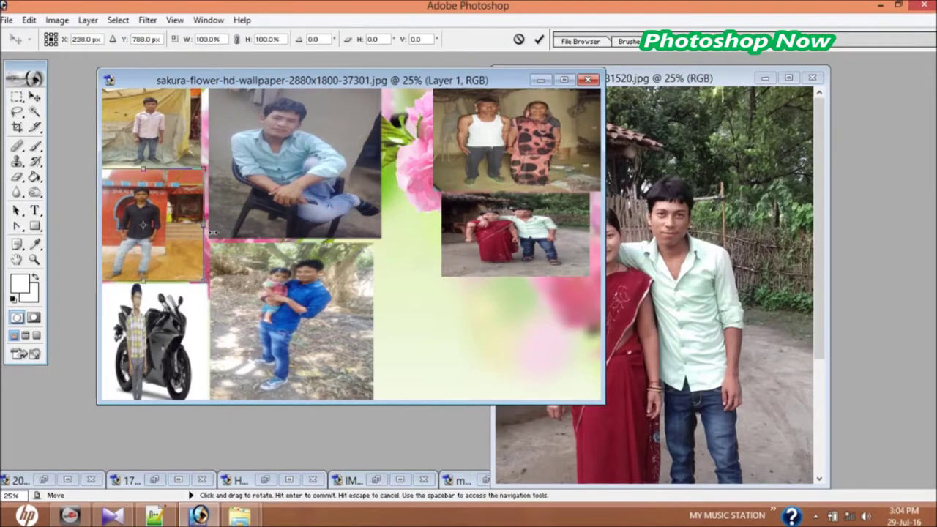
- Apply the black-shirt photo's width and widen the top-left photo slightly to the right
{"action": "key", "text": "Return"}
{"action": "left_click", "coordinate": [189, 140]}
{"action": "key", "text": "ctrl+t"}
{"action": "left_click_drag", "start_coordinate": [208, 133], "coordinate": [214, 134]}
{"action": "key", "text": "Return"}
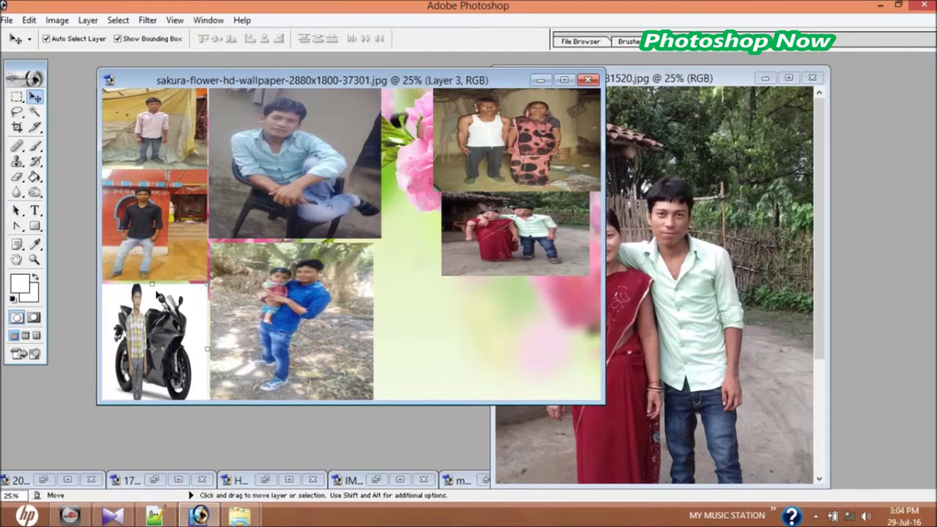
- Raise the motorcycle photo's top edge and adjust its right edge to close the gaps
{"action": "left_click", "coordinate": [154, 287]}
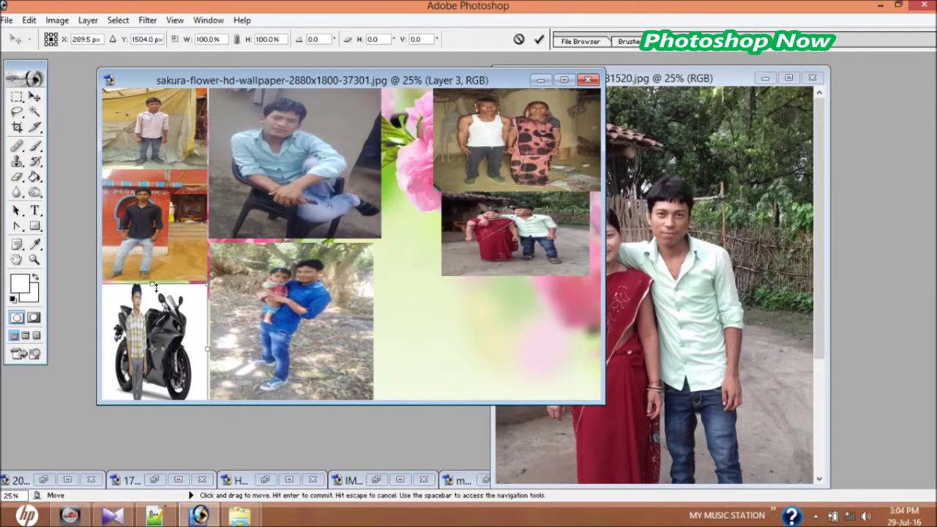
{"action": "left_click_drag", "start_coordinate": [155, 287], "coordinate": [155, 280]}
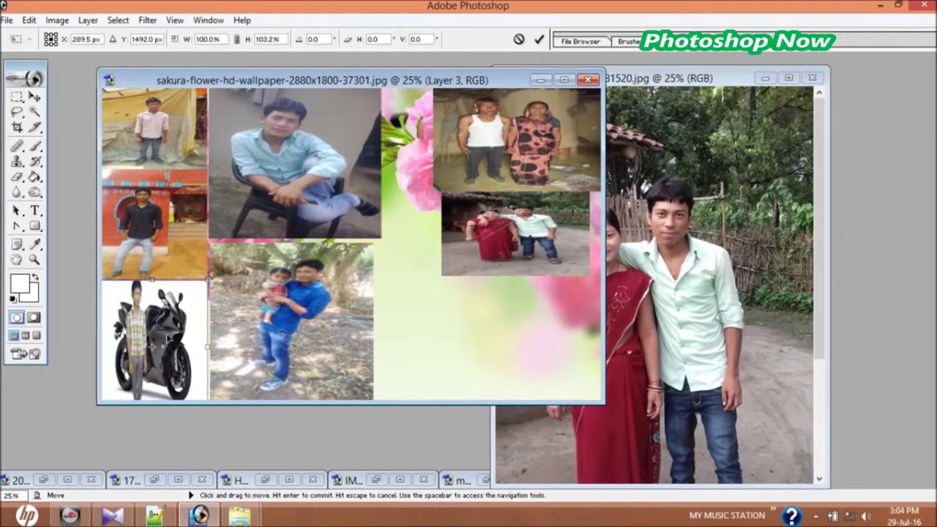
{"action": "left_click_drag", "start_coordinate": [209, 343], "coordinate": [214, 344]}
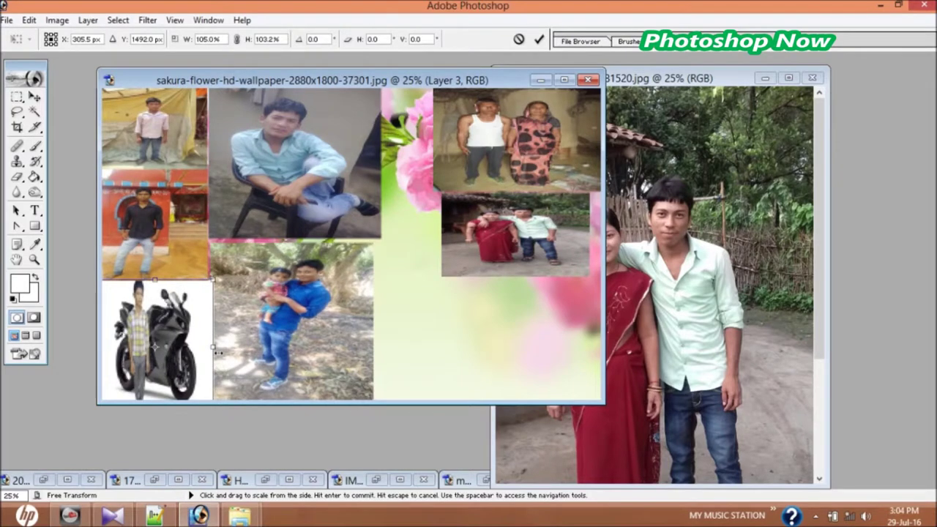
{"action": "key", "text": "Return"}
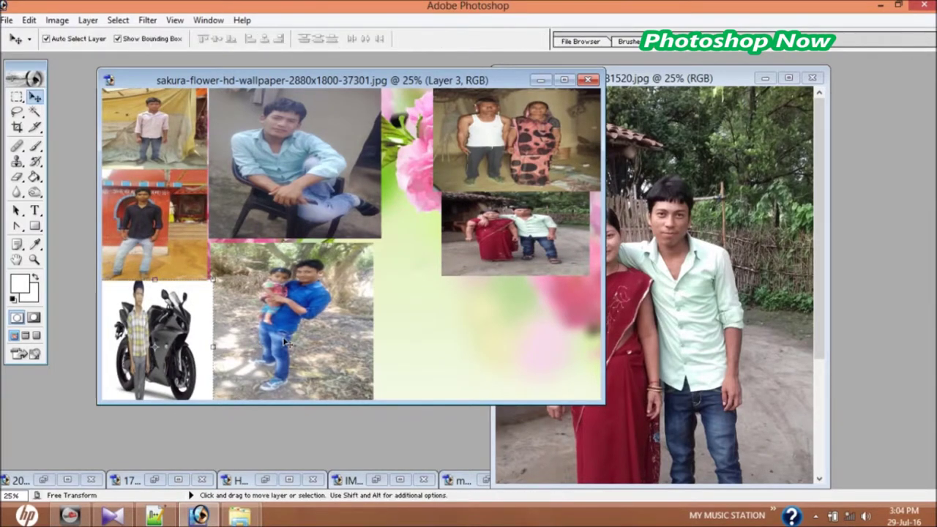
{"action": "key", "text": "ctrl+t"}
{"action": "left_click_drag", "start_coordinate": [213, 348], "coordinate": [209, 348]}
{"action": "key", "text": "Return"}
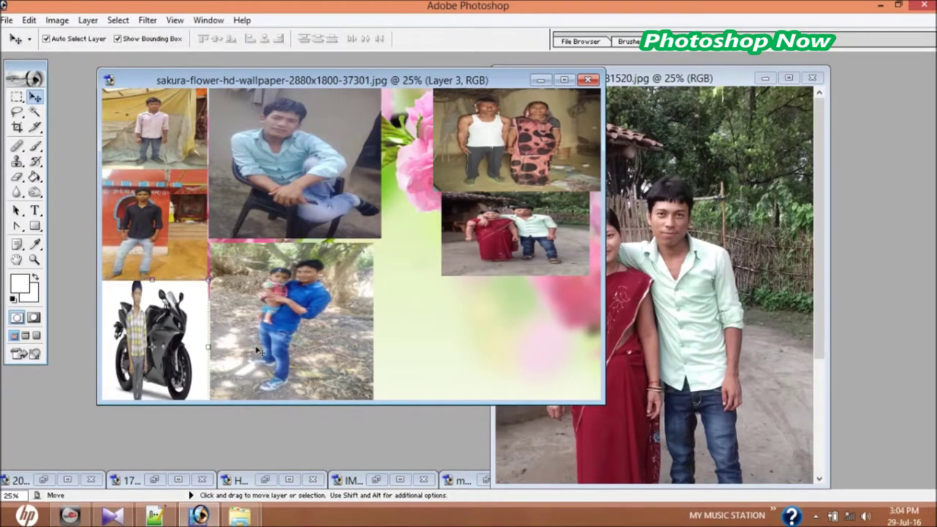
- Raise the man-with-child photo's top edge slightly and nudge it left, flush with its neighbour
{"action": "left_click", "coordinate": [293, 251]}
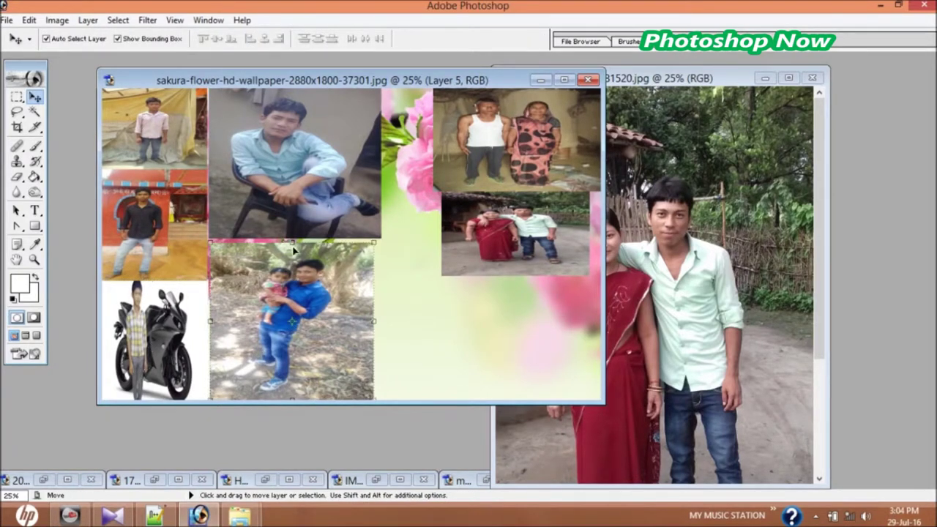
{"action": "key", "text": "ctrl+t"}
{"action": "left_click_drag", "start_coordinate": [293, 242], "coordinate": [294, 241]}
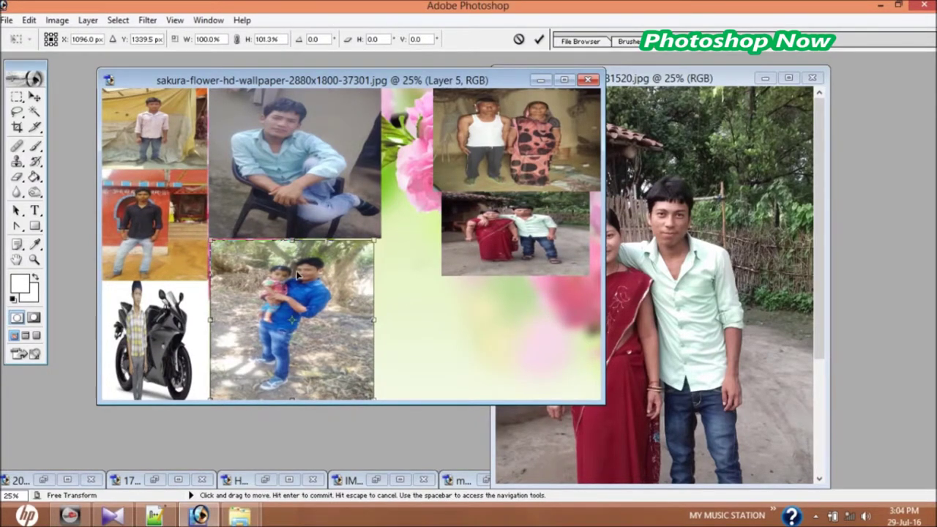
{"action": "key", "text": "Left"}
{"action": "key", "text": "Left"}
{"action": "key", "text": "Left"}
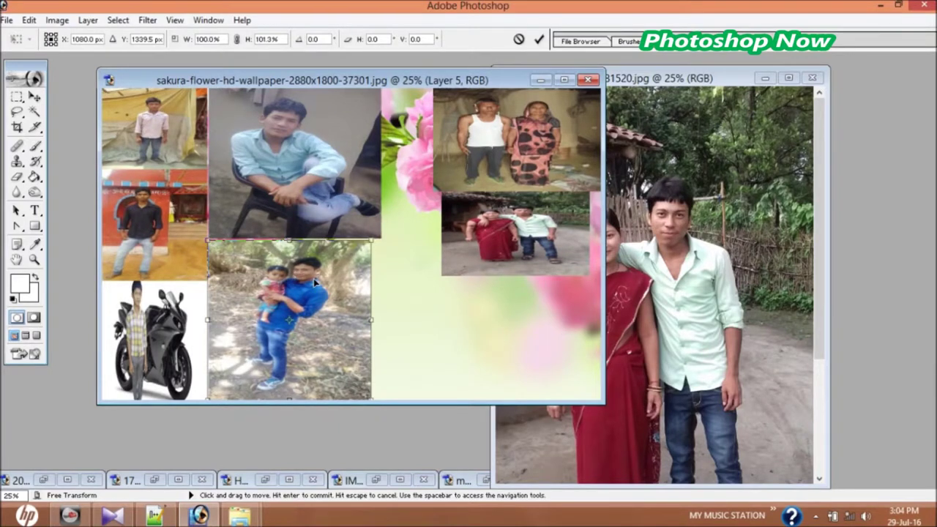
{"action": "key", "text": "Return"}
- Narrow the seated-man photo by pulling its right edge inward
{"action": "left_click", "coordinate": [430, 313]}
{"action": "left_click", "coordinate": [527, 248]}
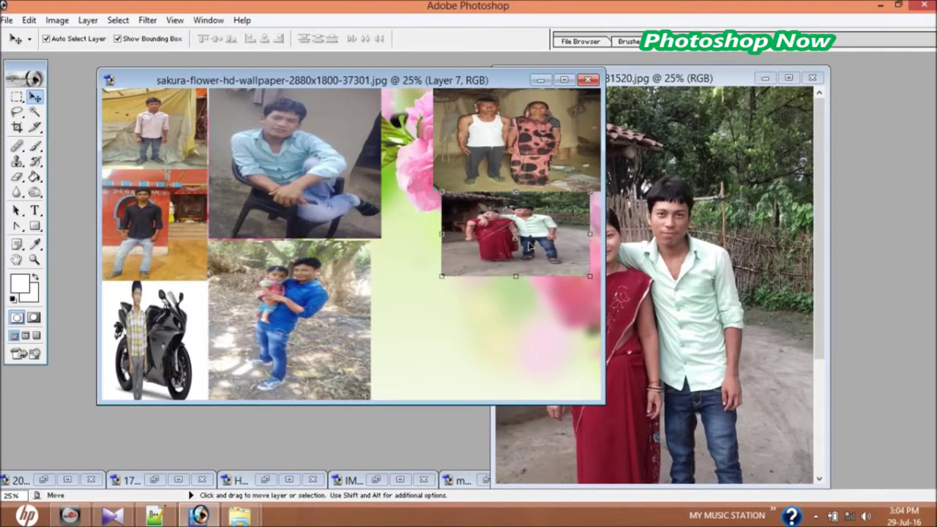
{"action": "left_click", "coordinate": [379, 195]}
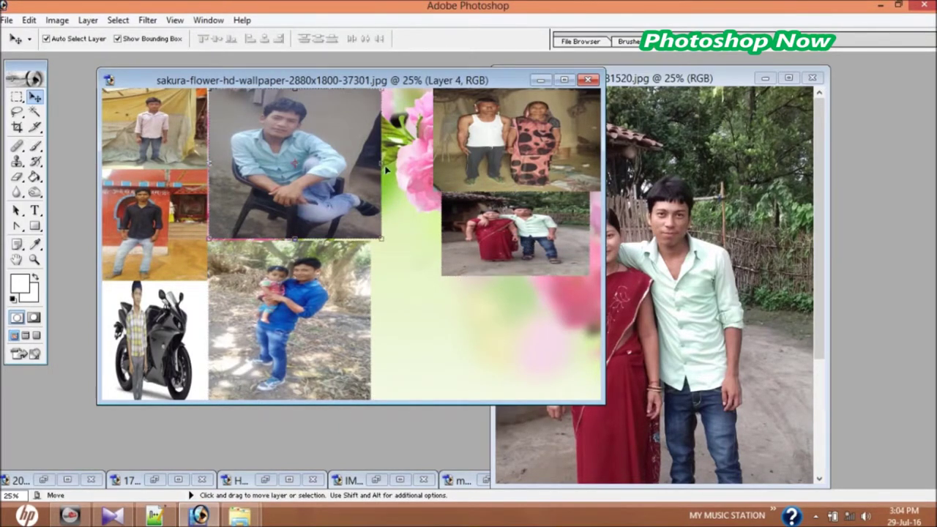
{"action": "left_click_drag", "start_coordinate": [390, 168], "coordinate": [377, 174]}
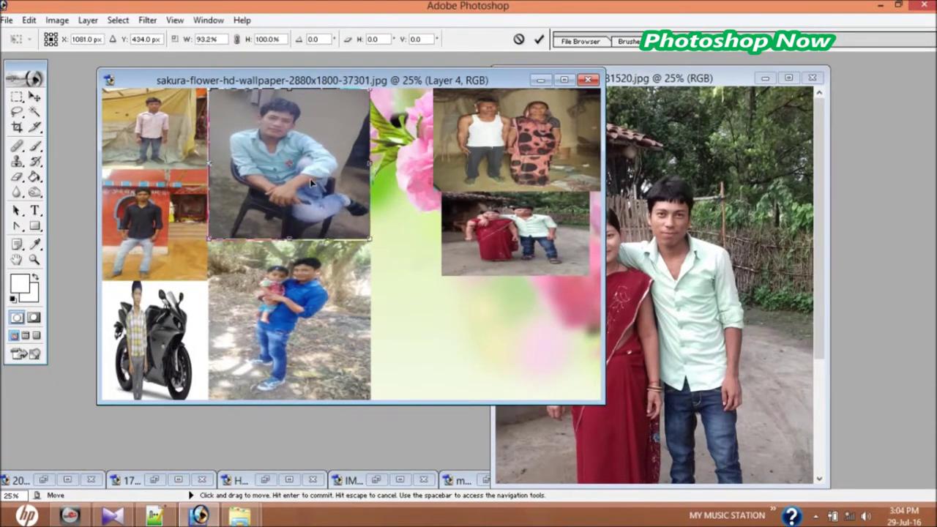
{"action": "key", "text": "Return"}
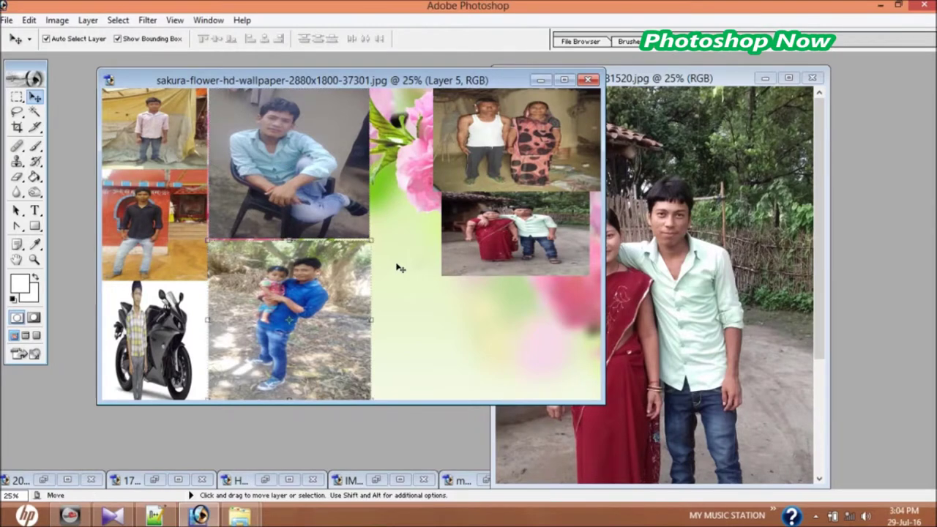
- Move the couple photo to the lower right and resize it taller and narrower to fill the corner
{"action": "left_click", "coordinate": [428, 262]}
{"action": "left_click", "coordinate": [558, 241]}
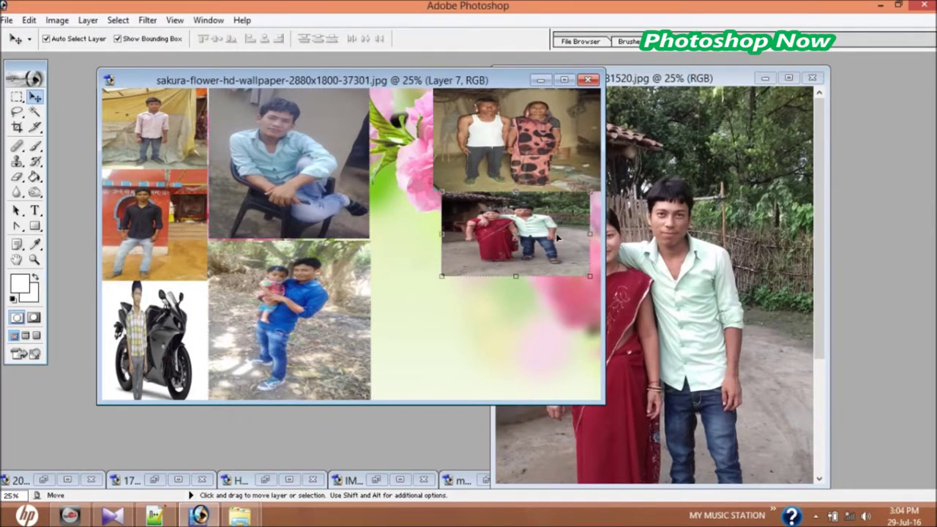
{"action": "left_click_drag", "start_coordinate": [519, 251], "coordinate": [465, 388]}
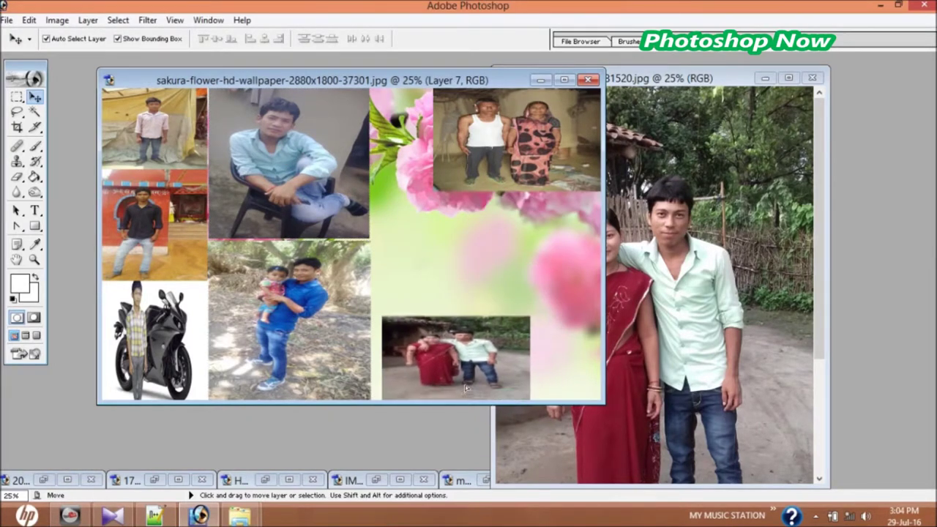
{"action": "left_click_drag", "start_coordinate": [449, 317], "coordinate": [449, 268]}
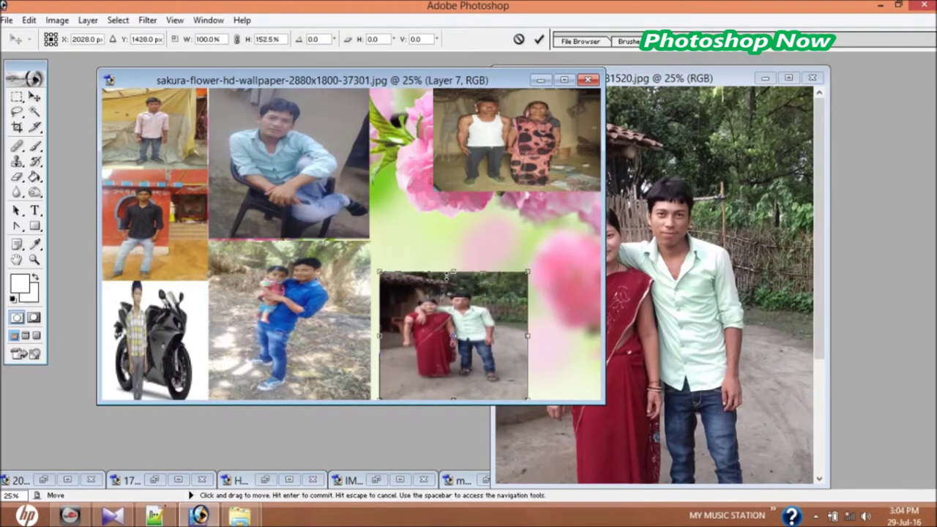
{"action": "left_click_drag", "start_coordinate": [530, 341], "coordinate": [600, 338]}
{"action": "left_click_drag", "start_coordinate": [496, 276], "coordinate": [497, 242]}
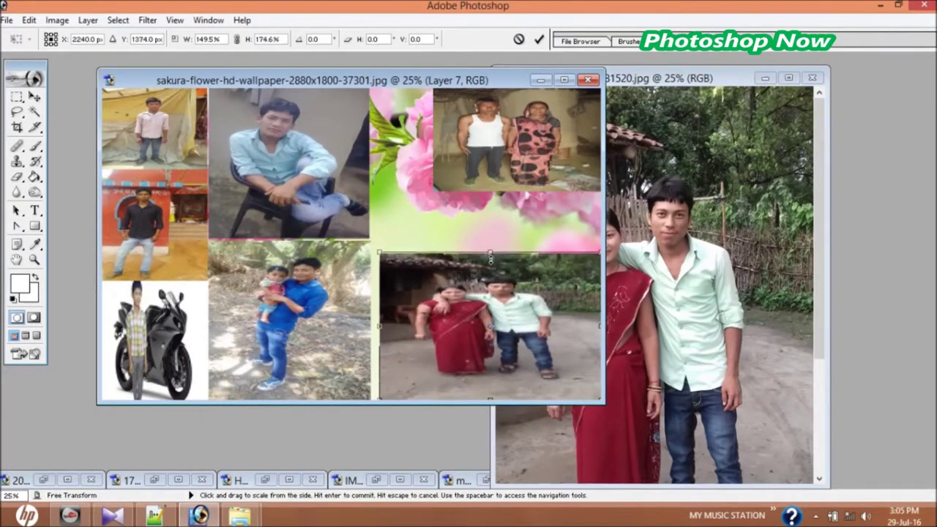
{"action": "left_click_drag", "start_coordinate": [383, 328], "coordinate": [439, 331]}
{"action": "key", "text": "Return"}
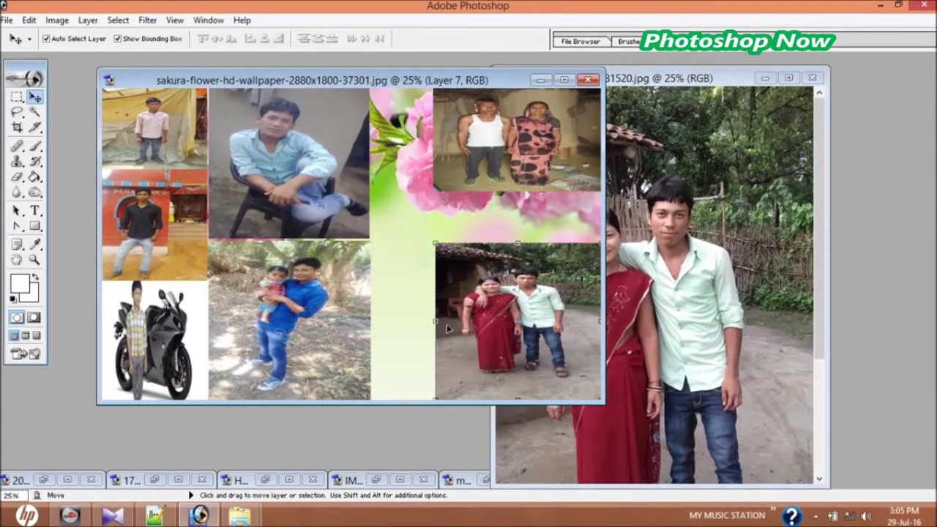
{"action": "left_click_drag", "start_coordinate": [437, 321], "coordinate": [459, 326]}
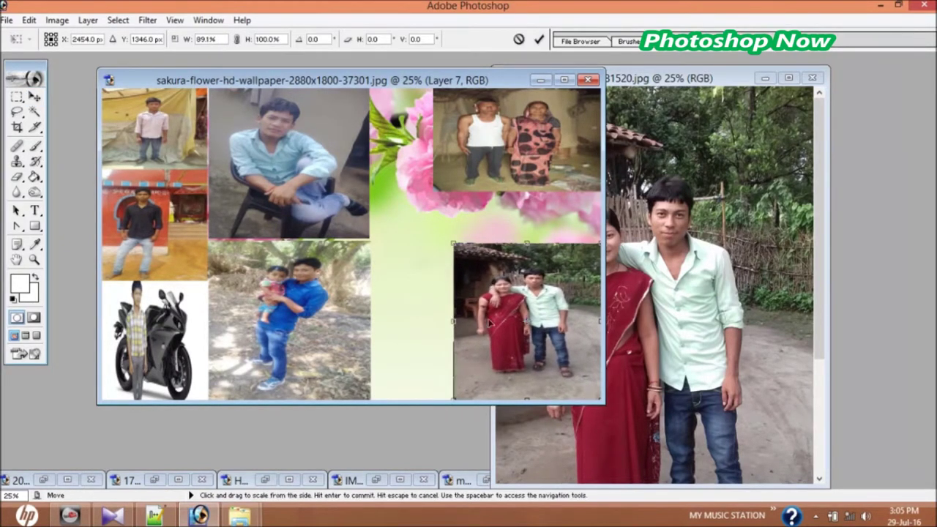
{"action": "key", "text": "Return"}
- Stretch the top-right family photo down to the couple photo, narrow it, and shift the seated-man photo right
{"action": "left_click", "coordinate": [525, 179]}
{"action": "left_click_drag", "start_coordinate": [518, 197], "coordinate": [527, 251]}
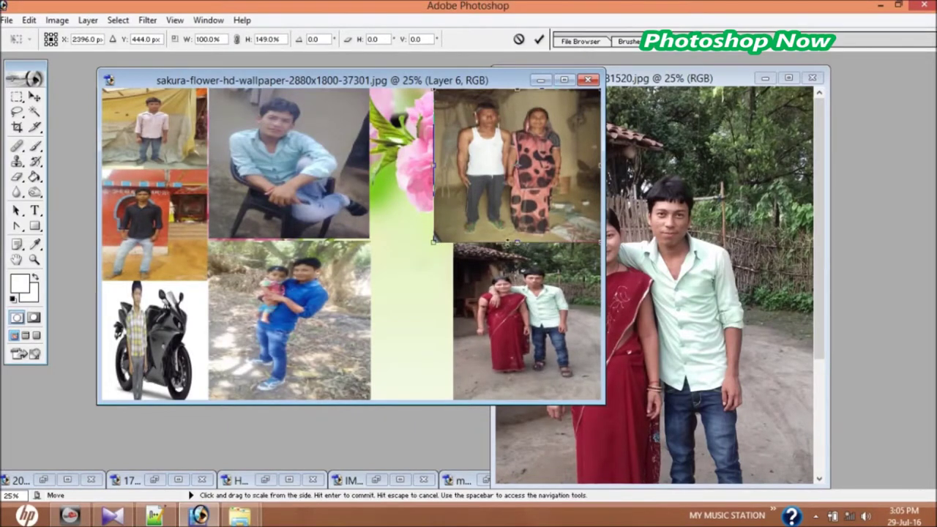
{"action": "left_click_drag", "start_coordinate": [444, 174], "coordinate": [462, 173]}
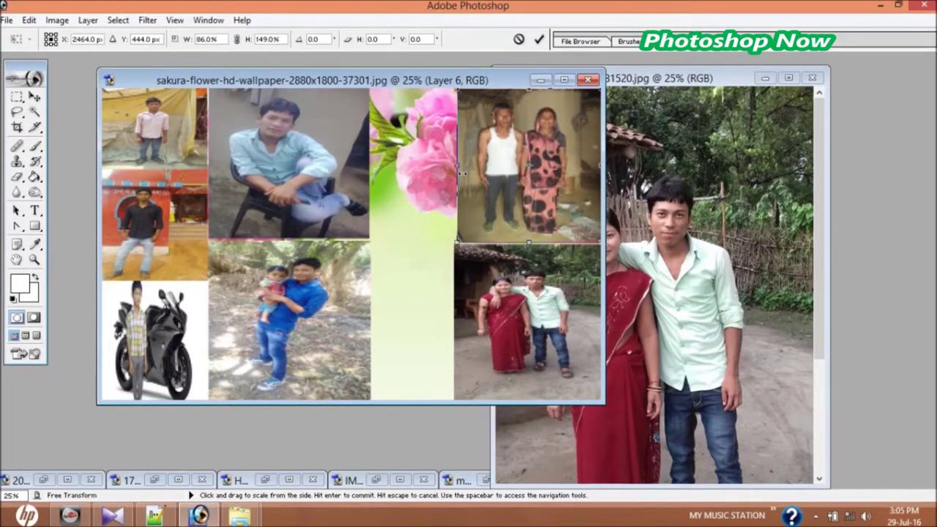
{"action": "key", "text": "Return"}
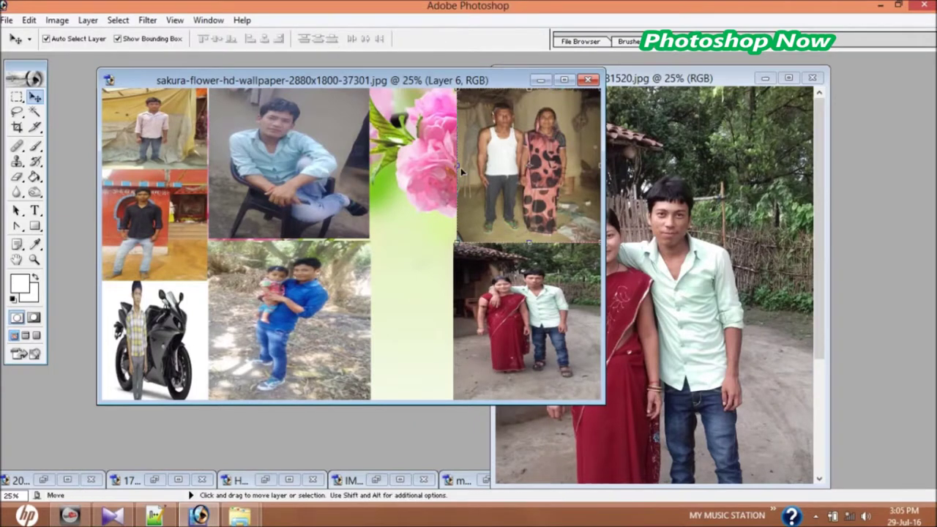
{"action": "mouse_move", "coordinate": [304, 170]}
{"action": "left_mouse_down"}
{"action": "mouse_move", "coordinate": [350, 176]}
{"action": "mouse_move", "coordinate": [381, 166]}
{"action": "left_mouse_up"}
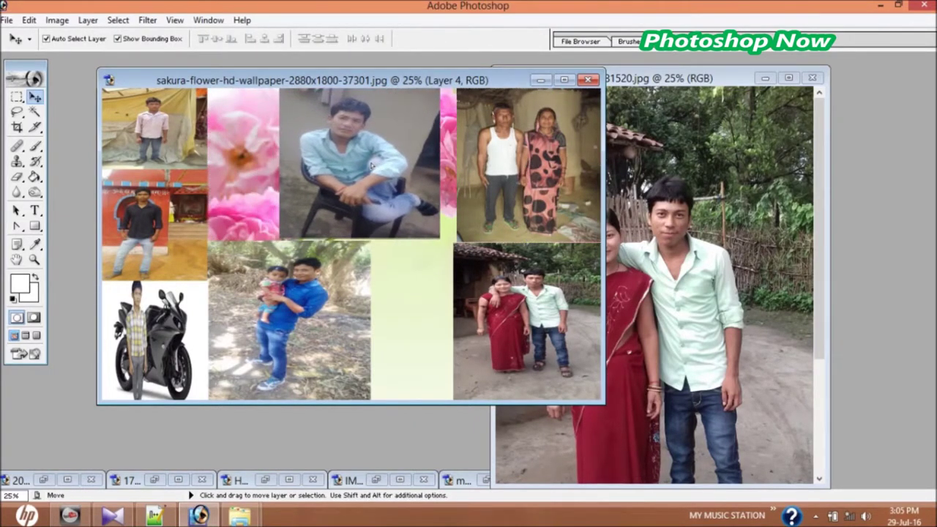
- Slide the man-with-child photo right against the couple photo
{"action": "left_click_drag", "start_coordinate": [381, 166], "coordinate": [384, 168]}
{"action": "left_click", "coordinate": [333, 291]}
{"action": "left_click_drag", "start_coordinate": [333, 291], "coordinate": [402, 293]}
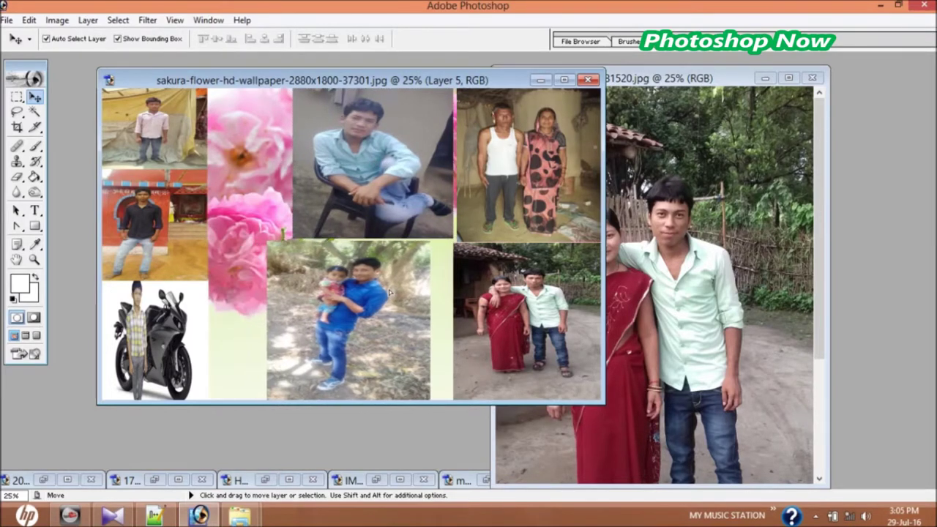
{"action": "left_click_drag", "start_coordinate": [402, 293], "coordinate": [414, 291]}
- Widen the couple photo slightly by extending its left edge leftward
{"action": "left_click", "coordinate": [476, 229]}
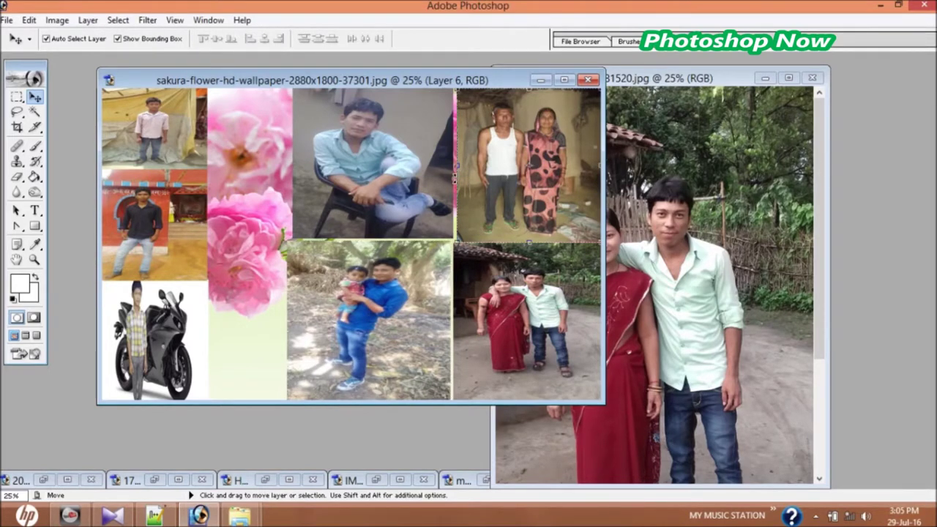
{"action": "key", "text": "ctrl+t"}
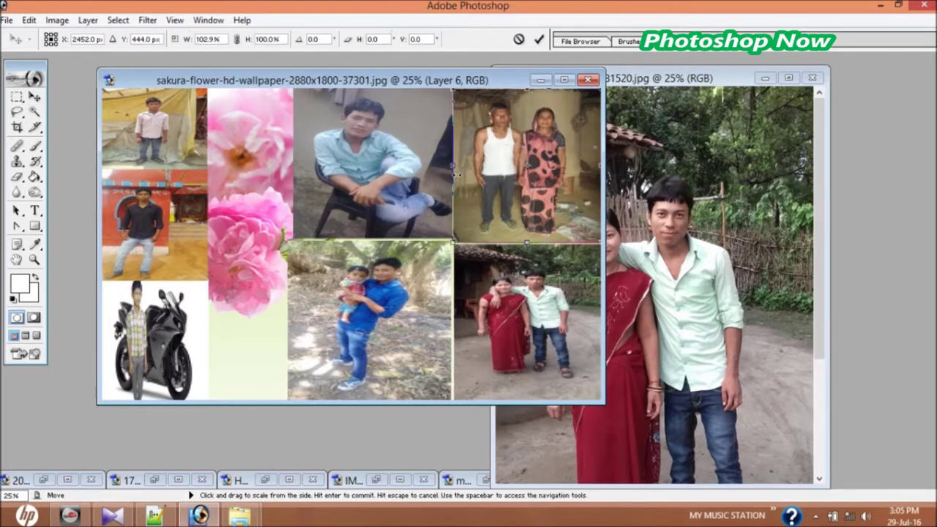
{"action": "left_click_drag", "start_coordinate": [457, 173], "coordinate": [454, 173]}
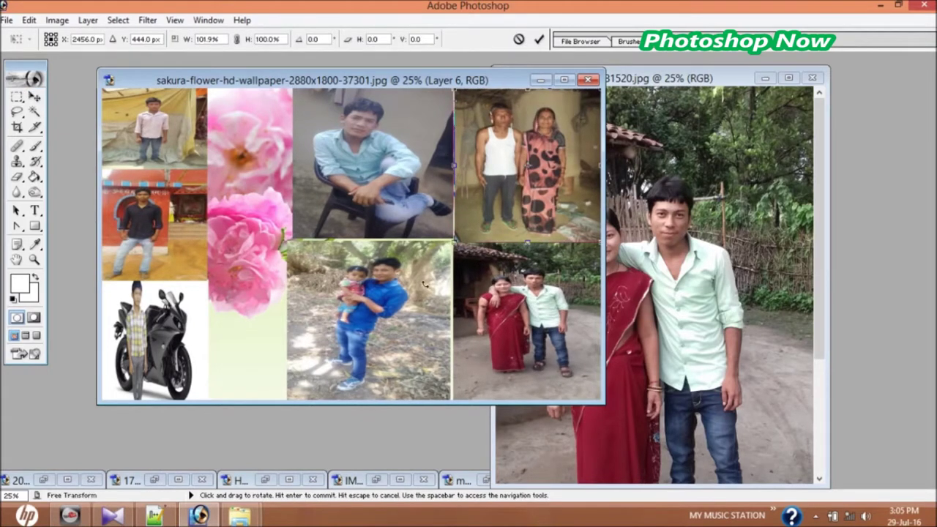
{"action": "key", "text": "Return"}
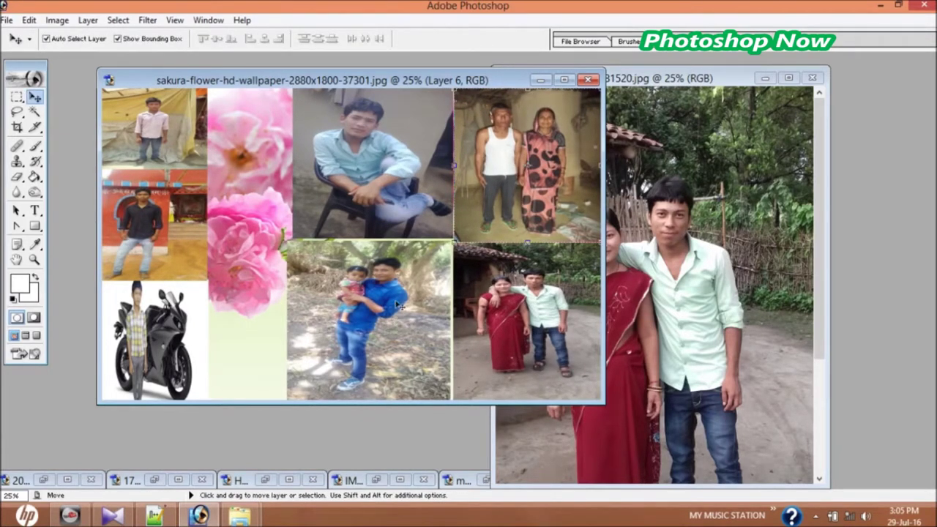
- Nudge the man-with-child photo with arrow keys until it sits flush in its row
{"action": "left_click", "coordinate": [373, 310]}
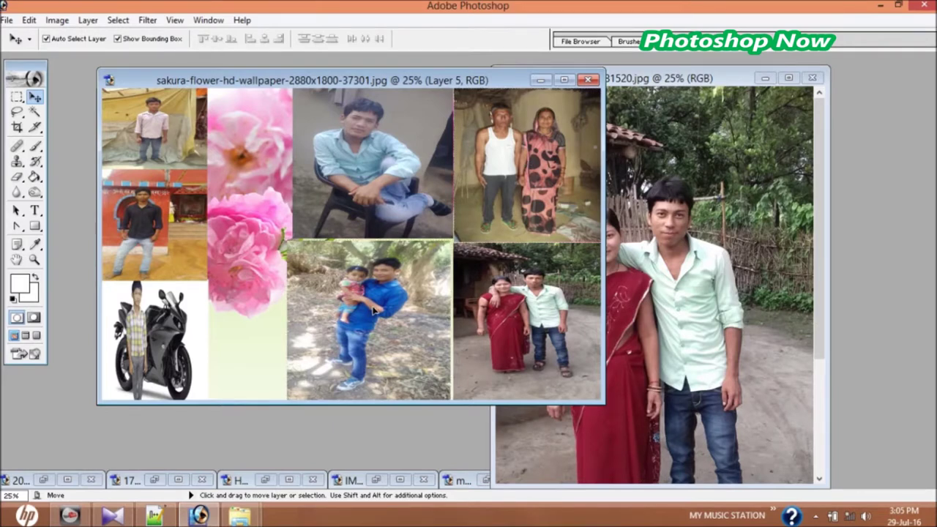
{"action": "key", "text": "shift+Right"}
{"action": "key", "text": "shift+Right"}
{"action": "key", "text": "shift+Left"}
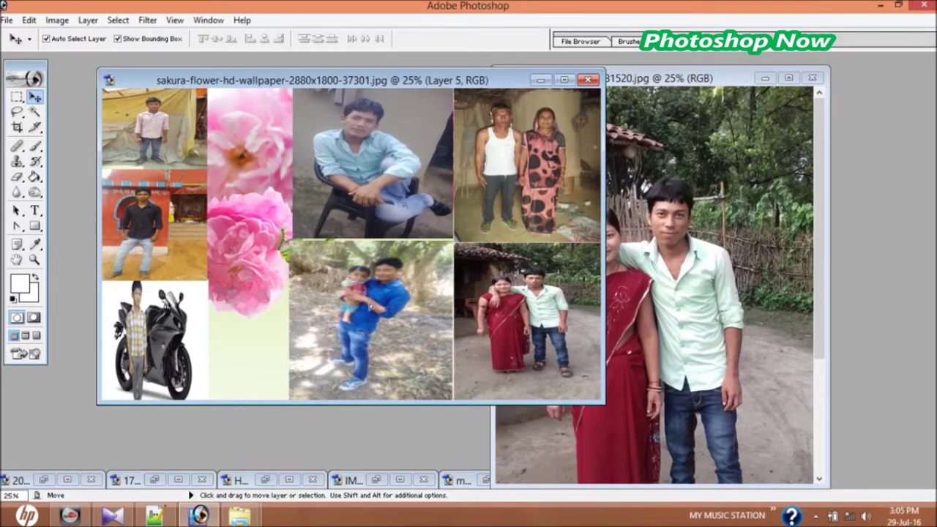
{"action": "key", "text": "shift+Up"}
{"action": "key", "text": "shift+Down"}
{"action": "key", "text": "shift+Down"}
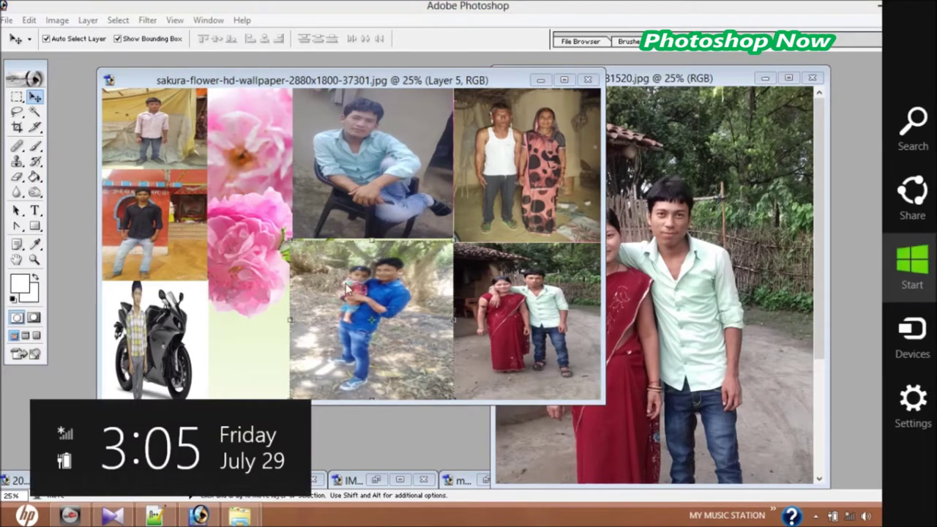
- Stretch the motorbike photo right to the child photo and widen the top-left photo
{"action": "left_click", "coordinate": [170, 340]}
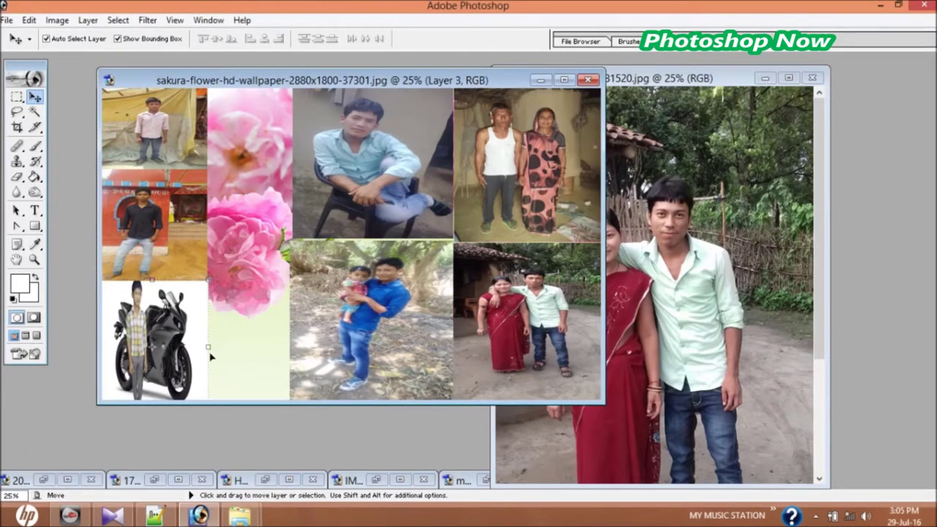
{"action": "left_click_drag", "start_coordinate": [218, 355], "coordinate": [294, 356]}
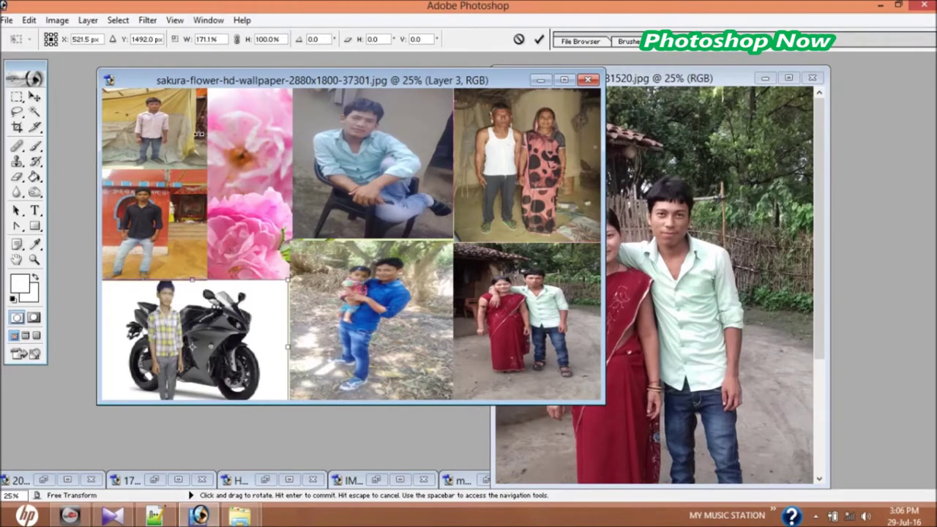
{"action": "key", "text": "Return"}
{"action": "left_click", "coordinate": [140, 138]}
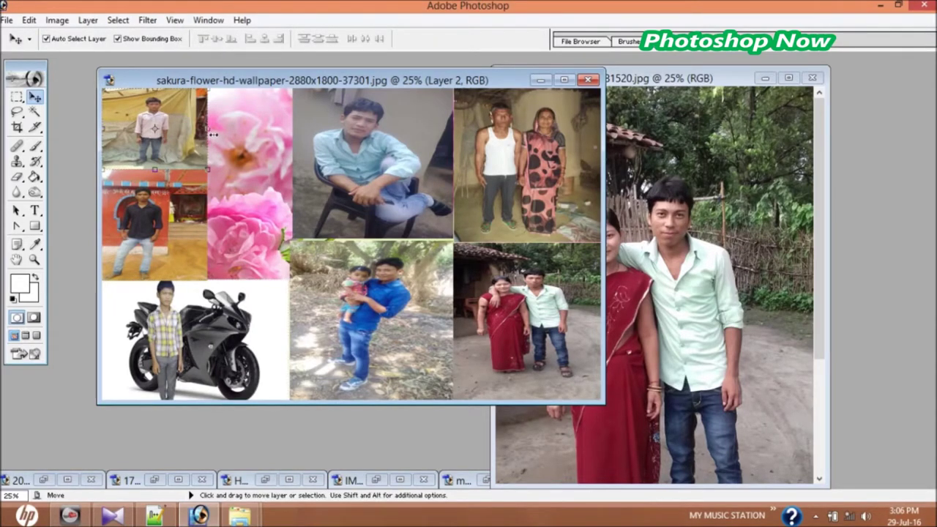
{"action": "left_click_drag", "start_coordinate": [213, 134], "coordinate": [295, 141]}
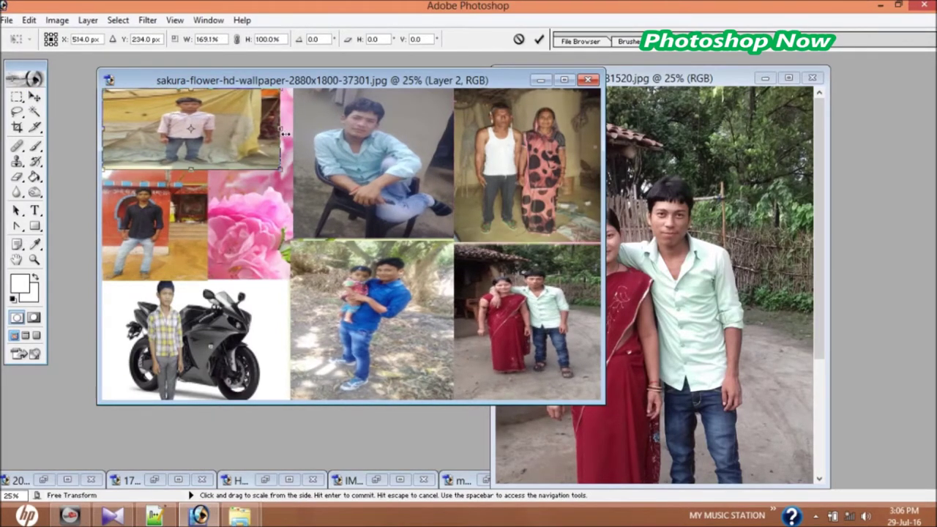
{"action": "left_click_drag", "start_coordinate": [292, 134], "coordinate": [268, 132]}
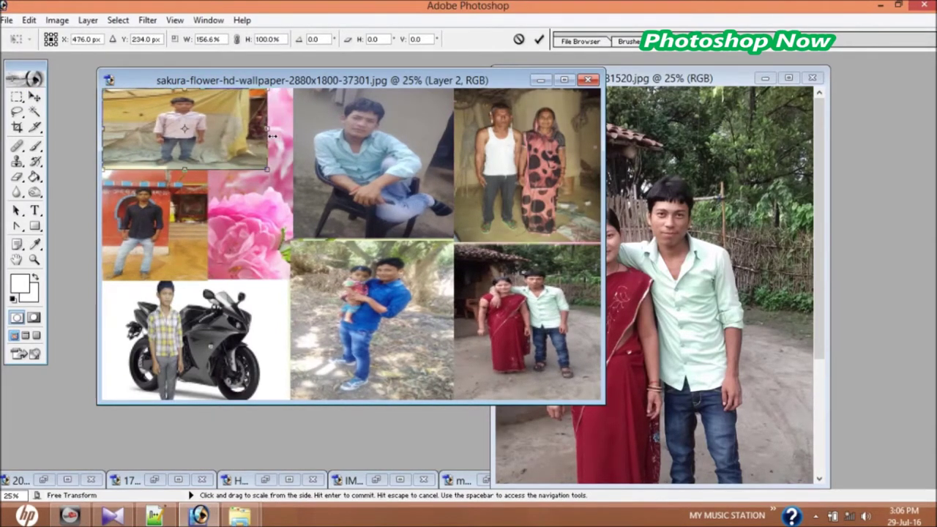
{"action": "key", "text": "Return"}
- Extend the chair photo's left edge and stretch the top-left photo to meet it
{"action": "left_click", "coordinate": [341, 168]}
{"action": "key", "text": "ctrl+t"}
{"action": "left_click_drag", "start_coordinate": [292, 167], "coordinate": [285, 168]}
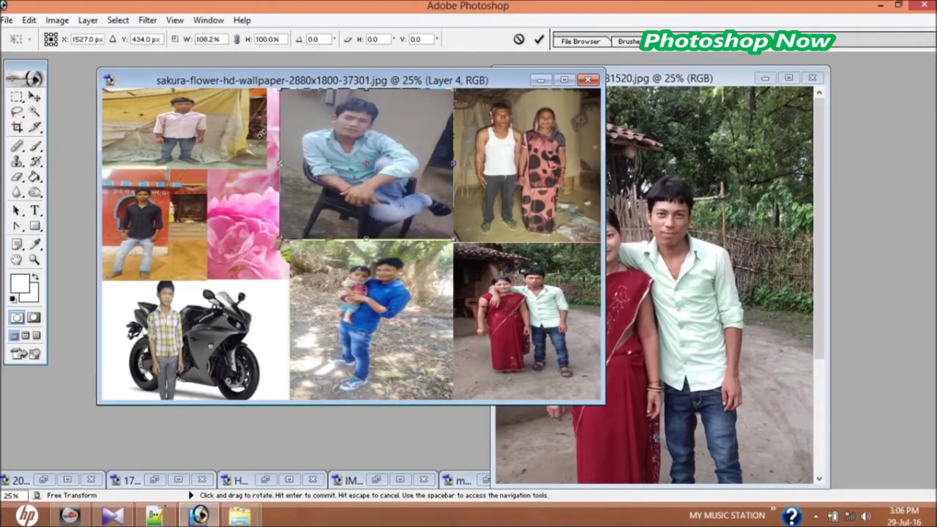
{"action": "key", "text": "Return"}
{"action": "left_click", "coordinate": [258, 140]}
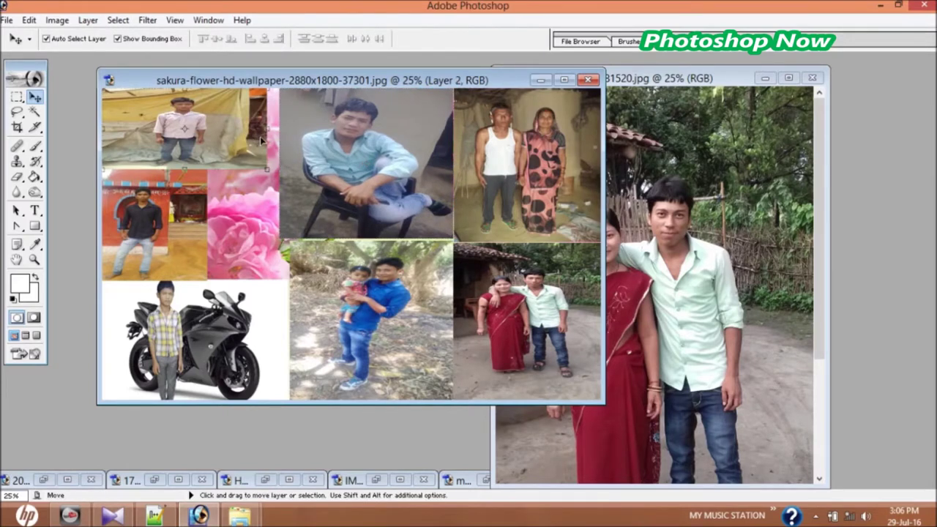
{"action": "left_click_drag", "start_coordinate": [274, 138], "coordinate": [283, 138]}
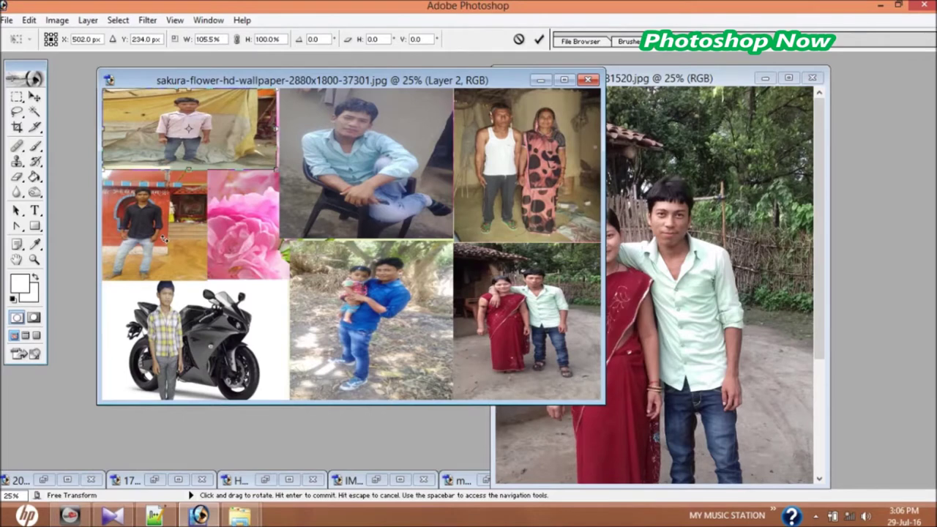
{"action": "key", "text": "Return"}
- Stretch the red-wall photo right to cover the pink flower strip
{"action": "left_click", "coordinate": [201, 247]}
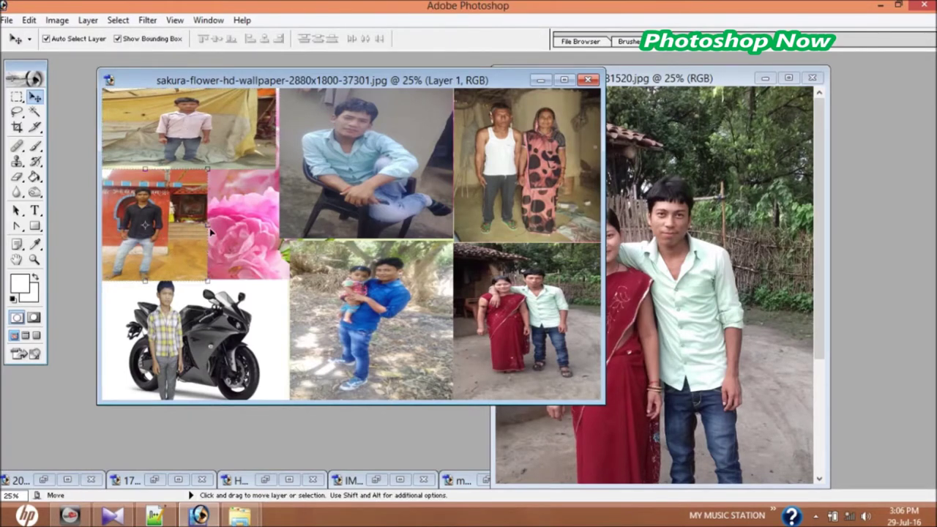
{"action": "left_click_drag", "start_coordinate": [212, 232], "coordinate": [282, 232]}
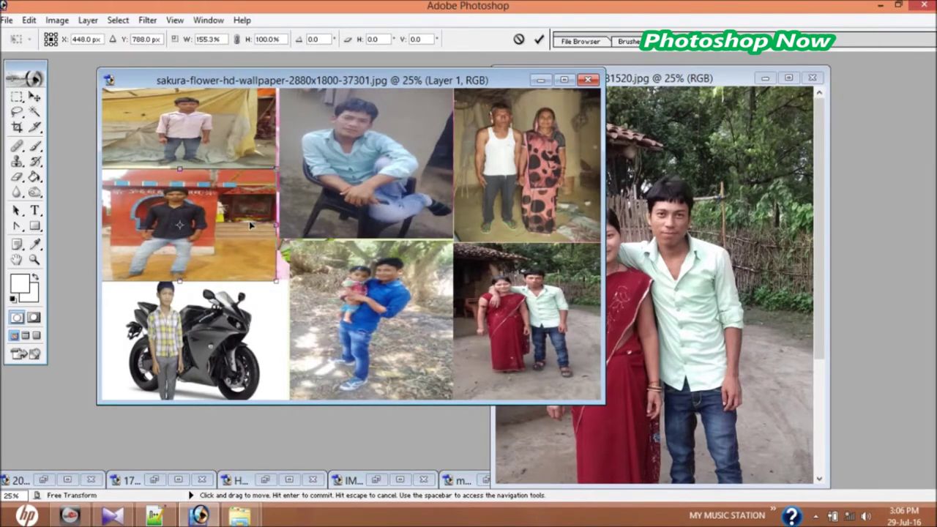
{"action": "left_click_drag", "start_coordinate": [281, 231], "coordinate": [284, 230]}
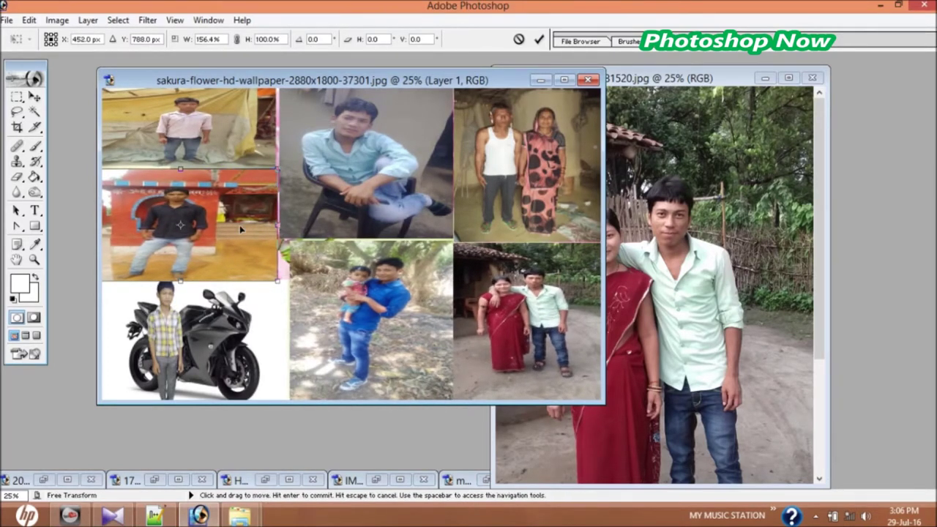
{"action": "key", "text": "Return"}
- Extend the man-with-child photo's left edge leftward to close the gap
{"action": "left_click", "coordinate": [329, 296]}
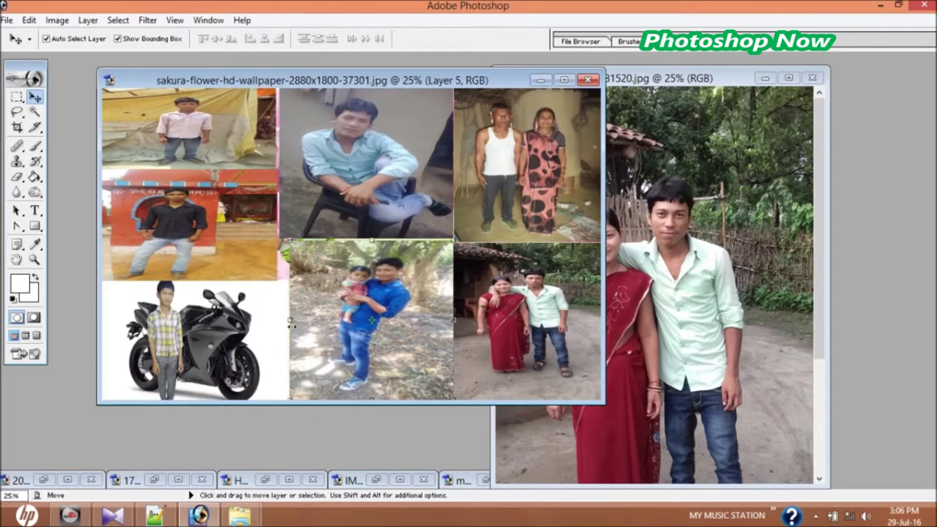
{"action": "key", "text": "ctrl+t"}
{"action": "left_click_drag", "start_coordinate": [290, 322], "coordinate": [282, 323]}
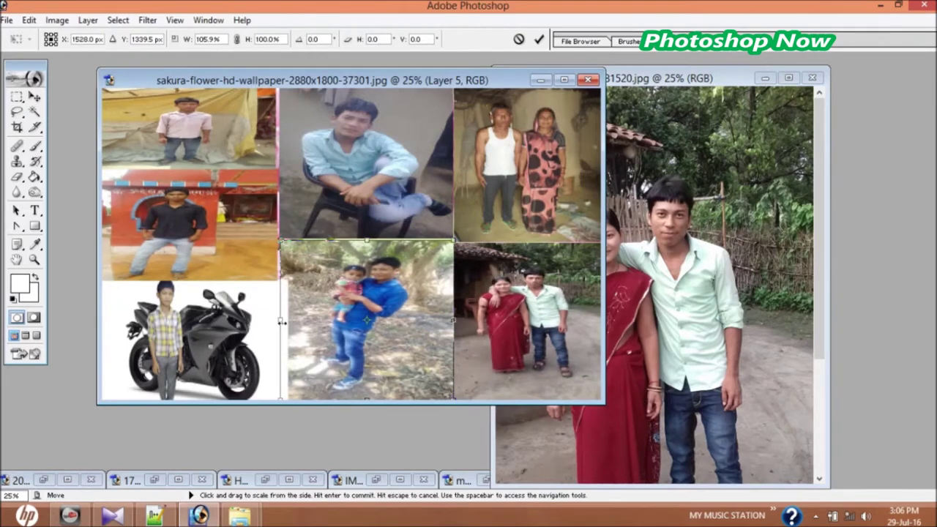
{"action": "left_click_drag", "start_coordinate": [282, 327], "coordinate": [278, 327]}
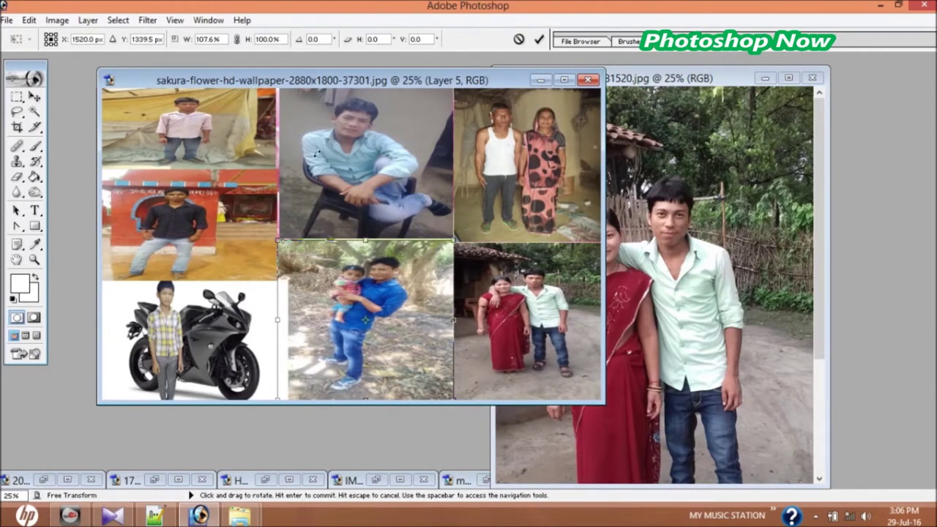
{"action": "key", "text": "Return"}
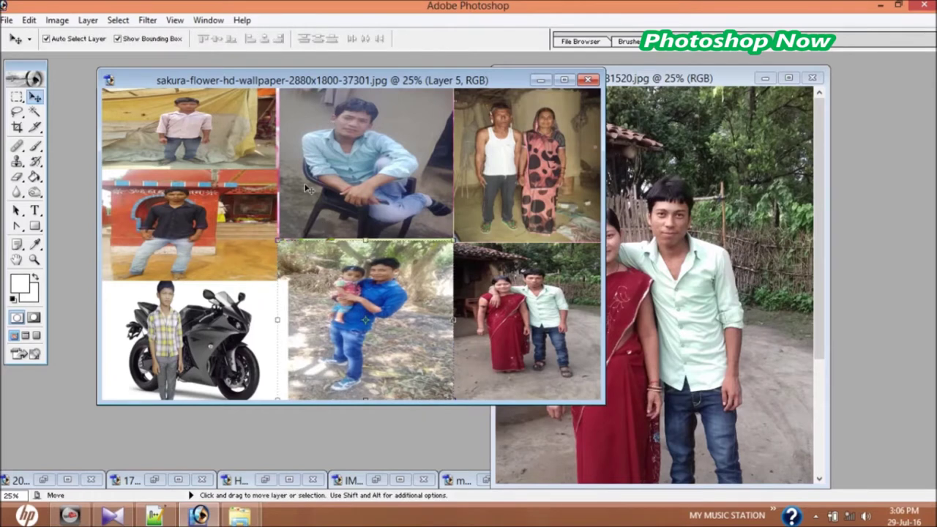
- Recheck the chair photo's transform and reselect the red-wall and chair photos
{"action": "left_click", "coordinate": [291, 163]}
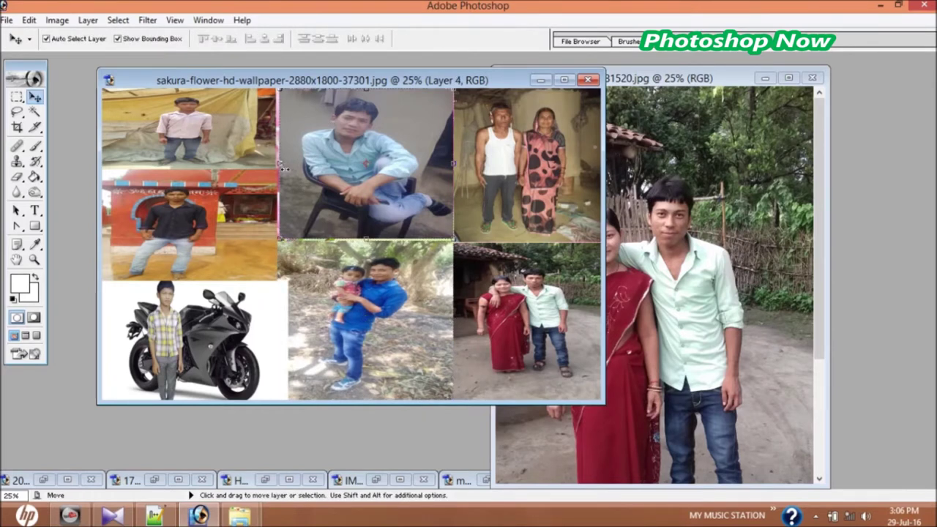
{"action": "key", "text": "ctrl+t"}
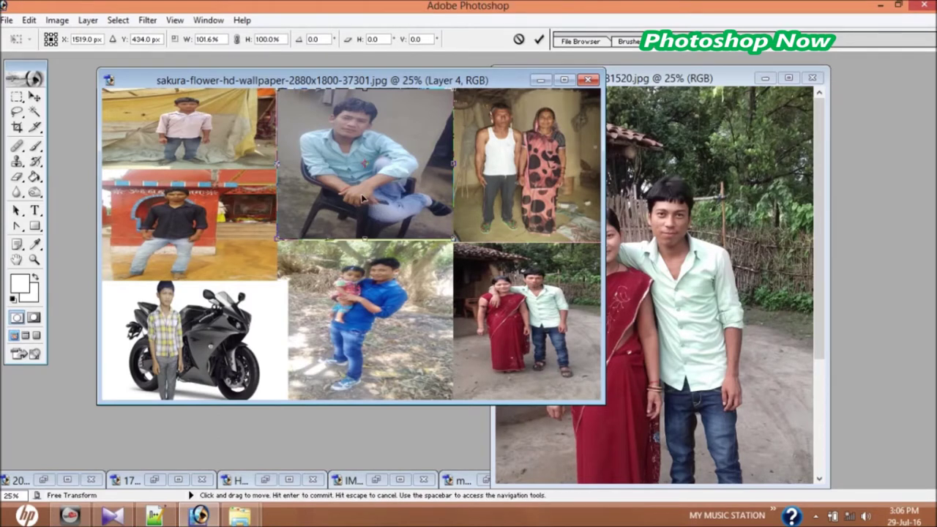
{"action": "key", "text": "Return"}
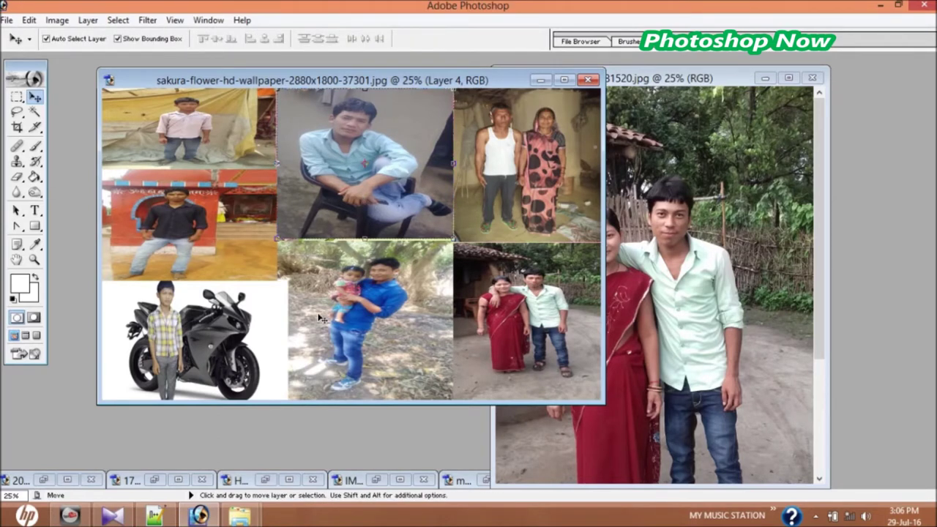
{"action": "left_click", "coordinate": [244, 179]}
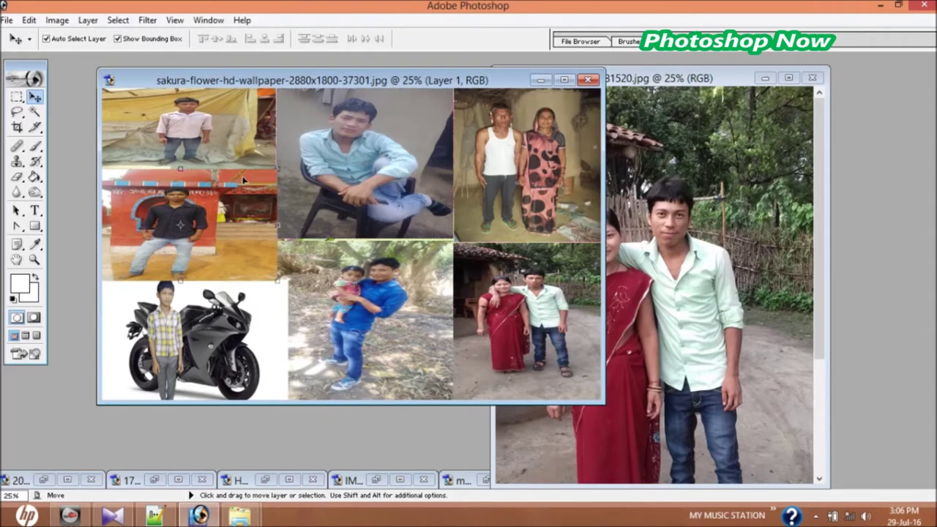
{"action": "left_click", "coordinate": [386, 182]}
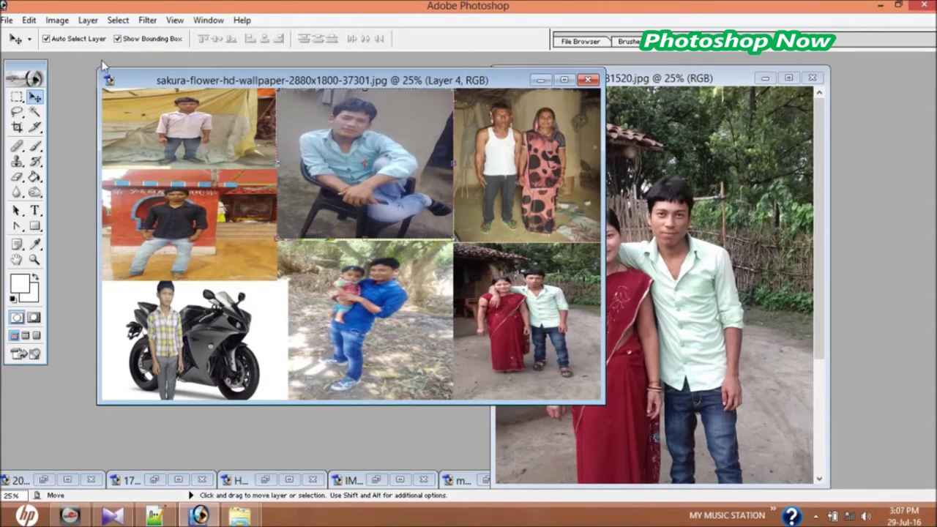
- Zoom in and maximize the sakura collage document window
{"action": "key", "text": "ctrl+plus"}
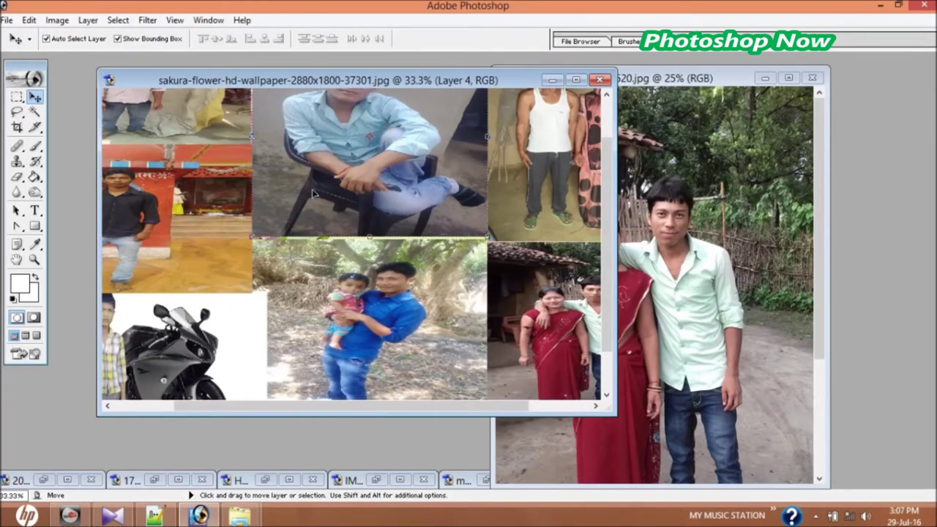
{"action": "left_click", "coordinate": [576, 79]}
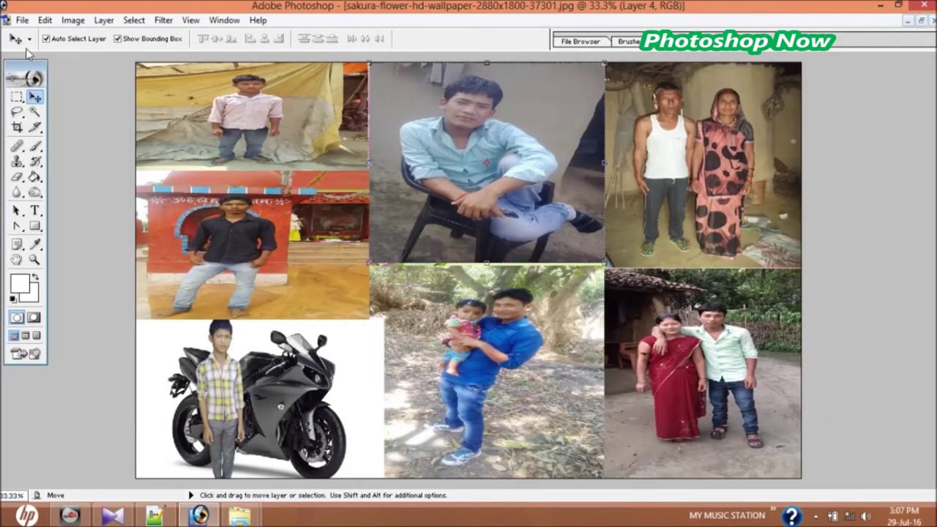
{"action": "left_click", "coordinate": [22, 19]}
{"action": "mouse_move", "coordinate": [22, 19]}
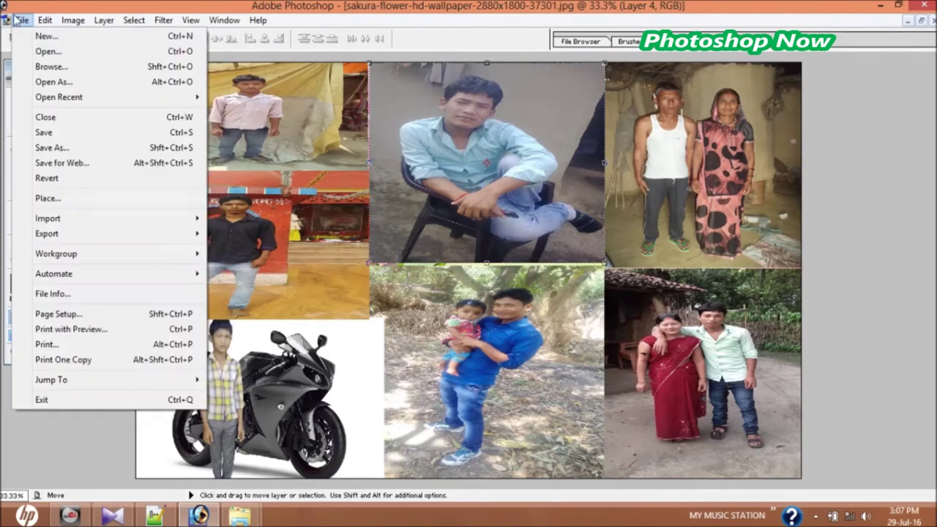
- Save As JPEG named 'FFFFFF' in the images folder, accepting Maximum quality
{"action": "left_click", "coordinate": [57, 136]}
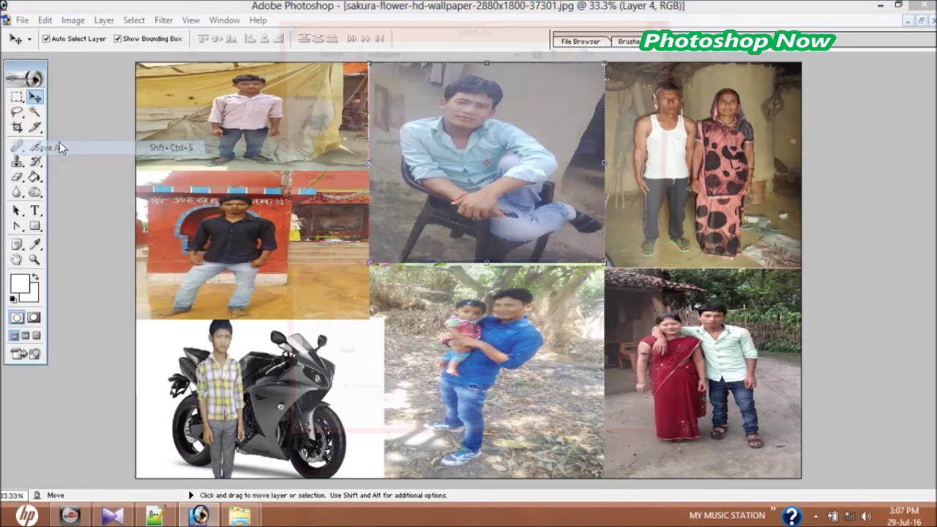
{"action": "double_click", "coordinate": [378, 119]}
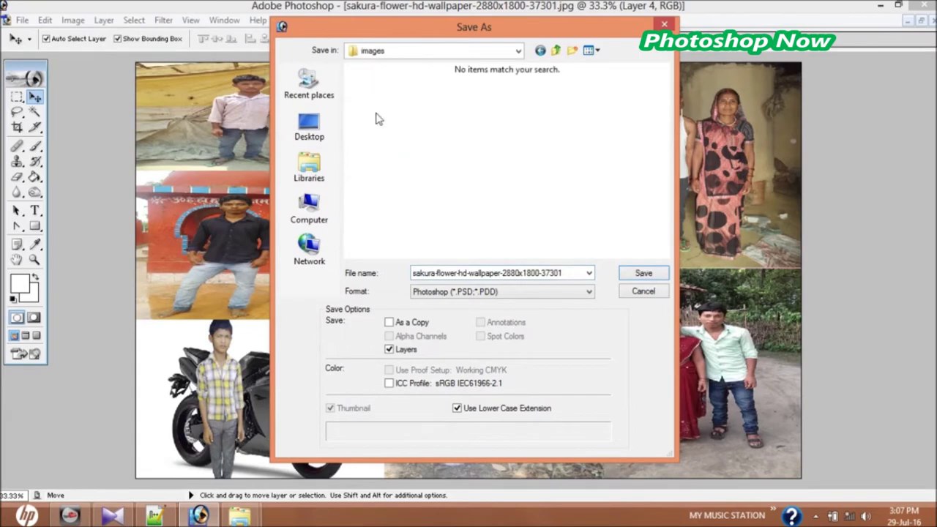
{"action": "left_click", "coordinate": [495, 290]}
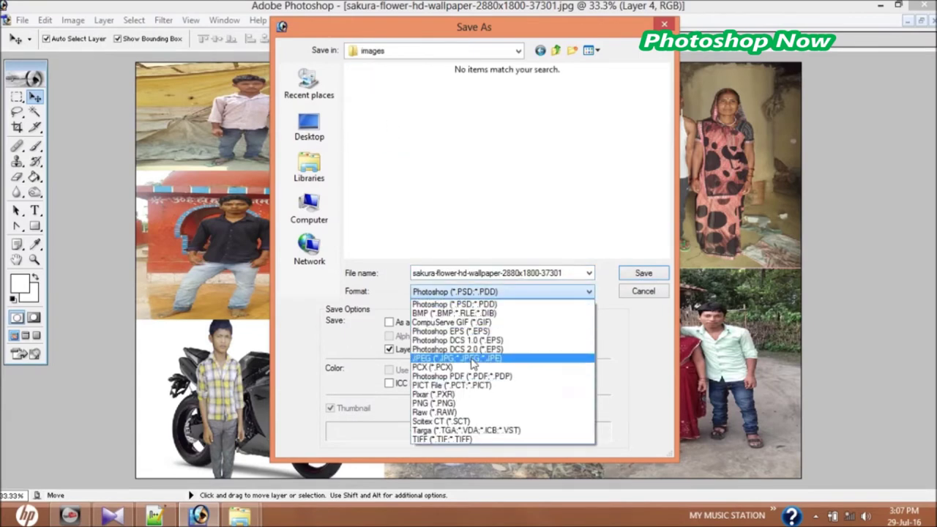
{"action": "left_click", "coordinate": [472, 359]}
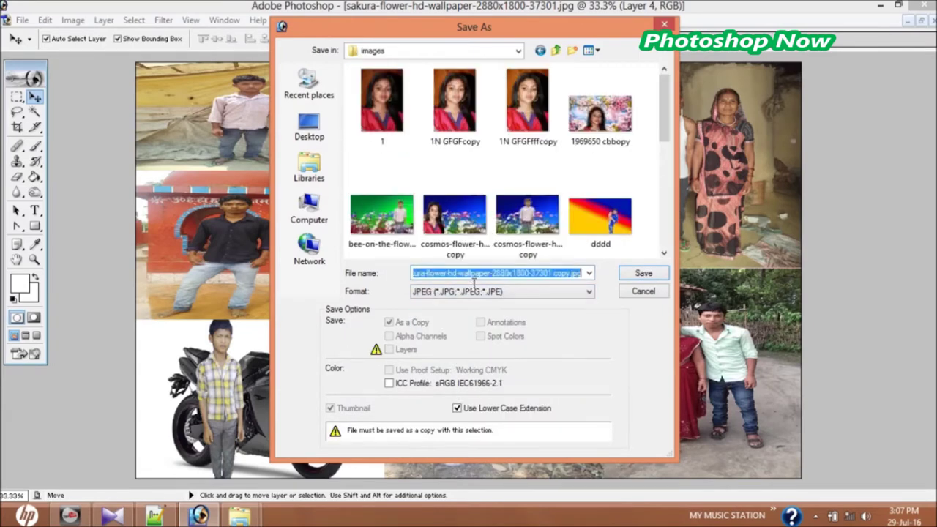
{"action": "type", "text": "FFFFFF"}
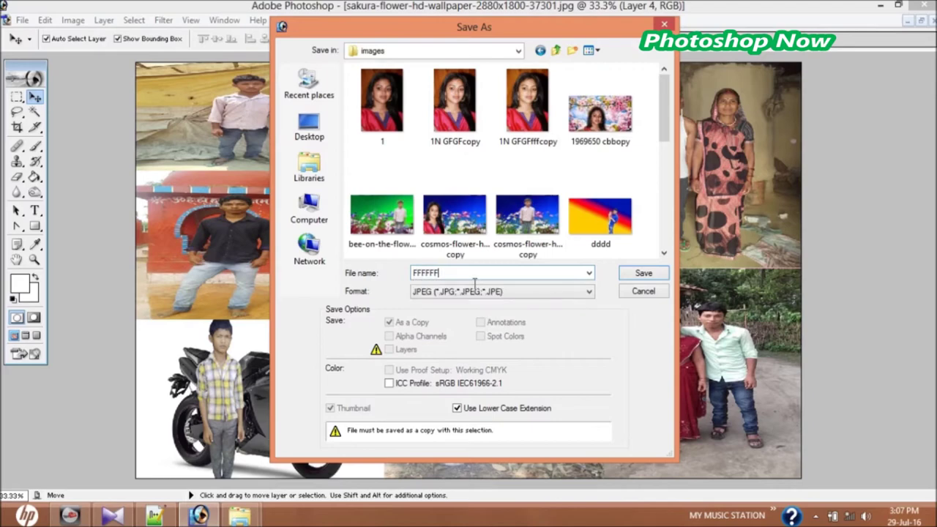
{"action": "left_click", "coordinate": [659, 275]}
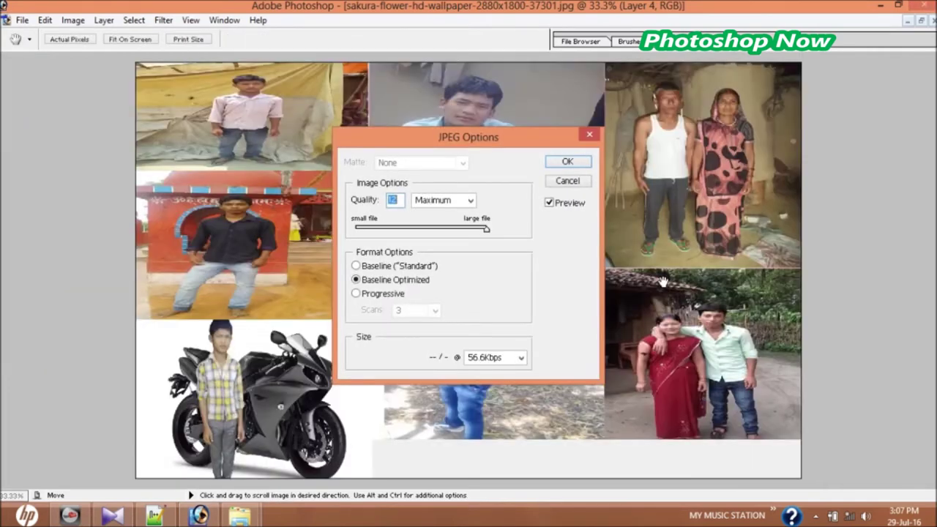
{"action": "left_click", "coordinate": [572, 162]}
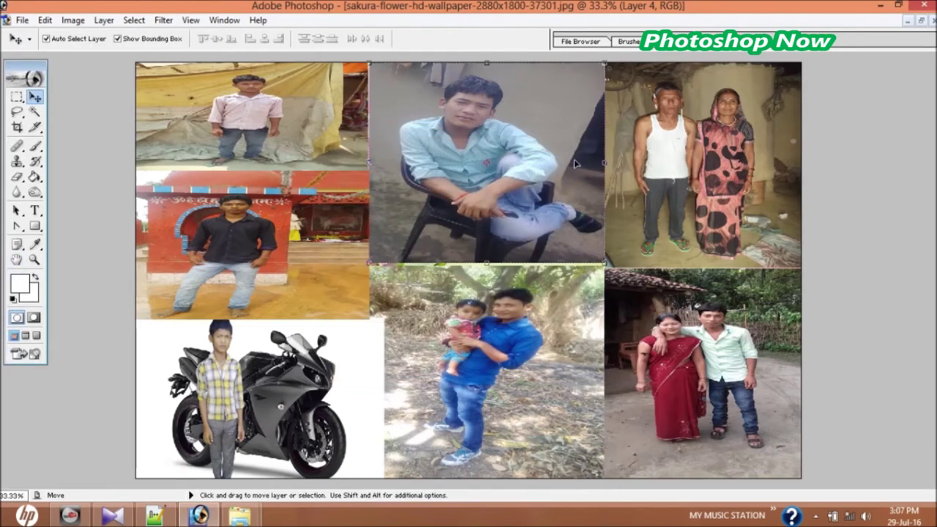
{"action": "left_click", "coordinate": [881, 6]}
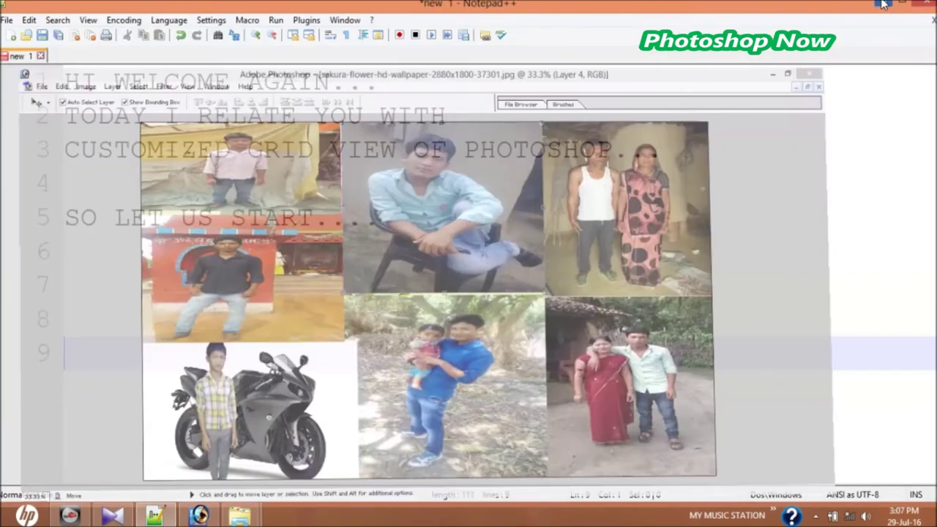
- Open the desktop wallpapers\images folder and open the FFFFFF collage JPEG for viewing
{"action": "left_click", "coordinate": [883, 5]}
{"action": "key", "text": "super+c"}
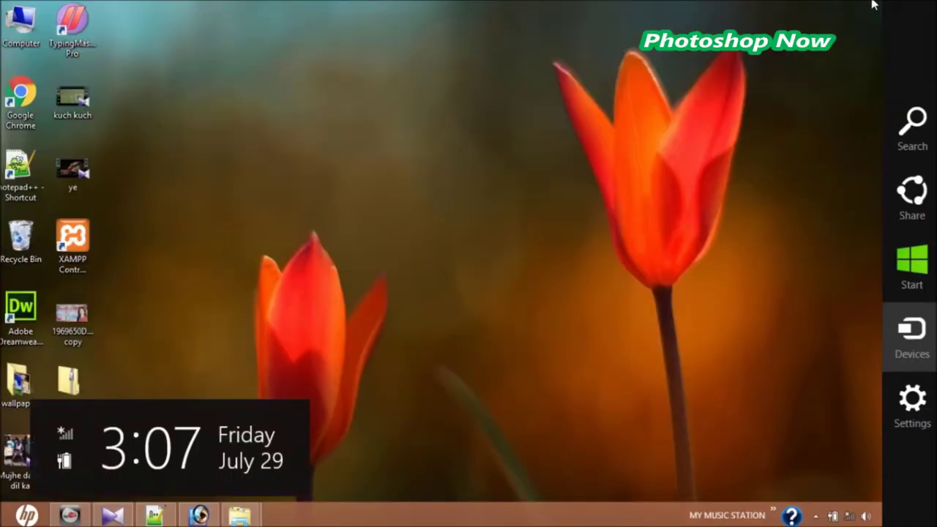
{"action": "double_click", "coordinate": [18, 381]}
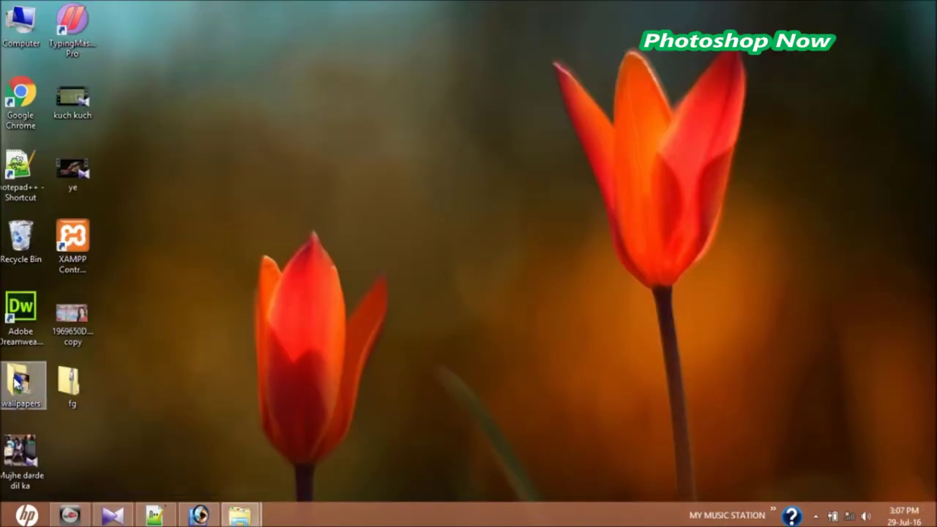
{"action": "left_click", "coordinate": [894, 150]}
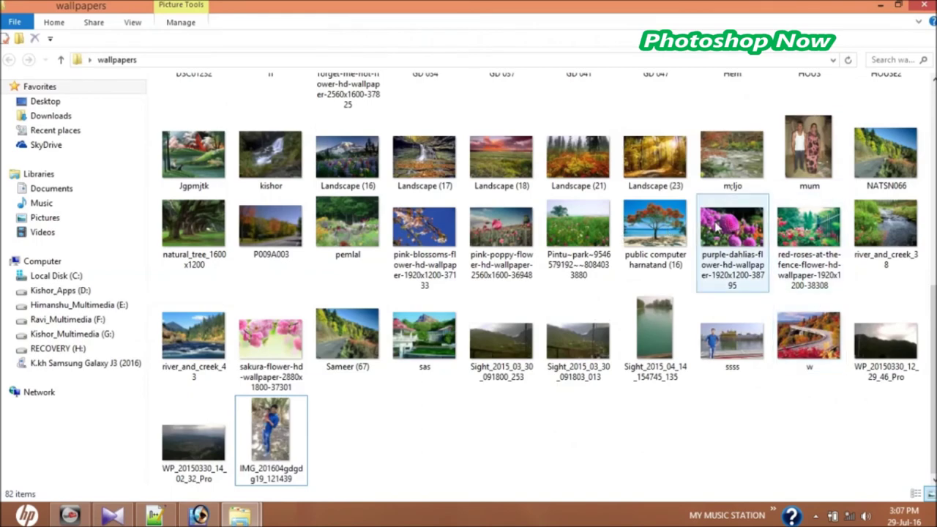
{"action": "scroll", "coordinate": [934, 88], "scroll_direction": "up", "scroll_amount": 3}
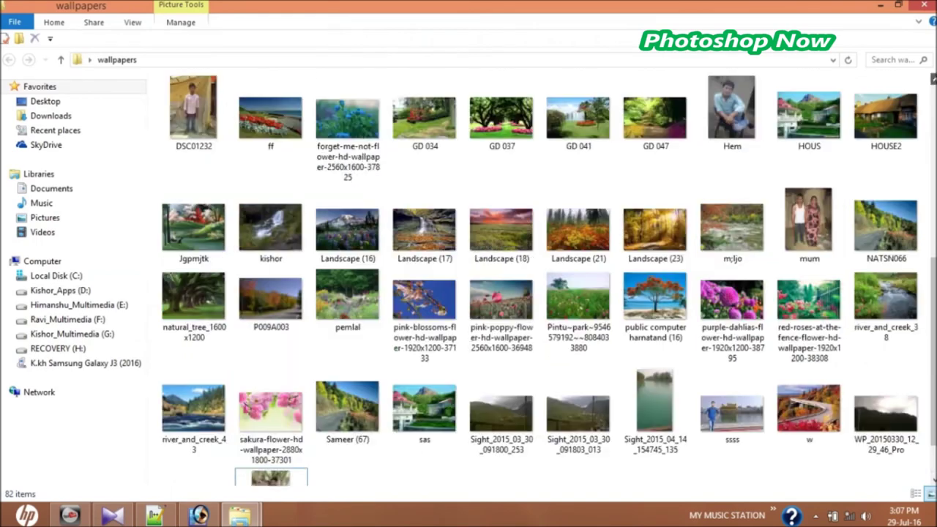
{"action": "scroll", "coordinate": [933, 80], "scroll_direction": "up", "scroll_amount": 3}
{"action": "scroll", "coordinate": [933, 80], "scroll_direction": "up", "scroll_amount": 2}
{"action": "scroll", "coordinate": [933, 81], "scroll_direction": "up", "scroll_amount": 2}
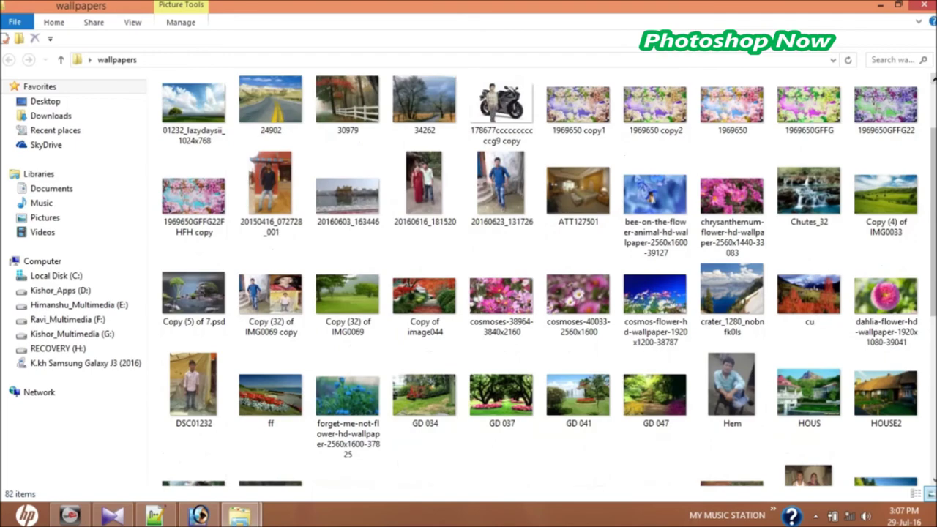
{"action": "scroll", "coordinate": [933, 80], "scroll_direction": "up", "scroll_amount": 2}
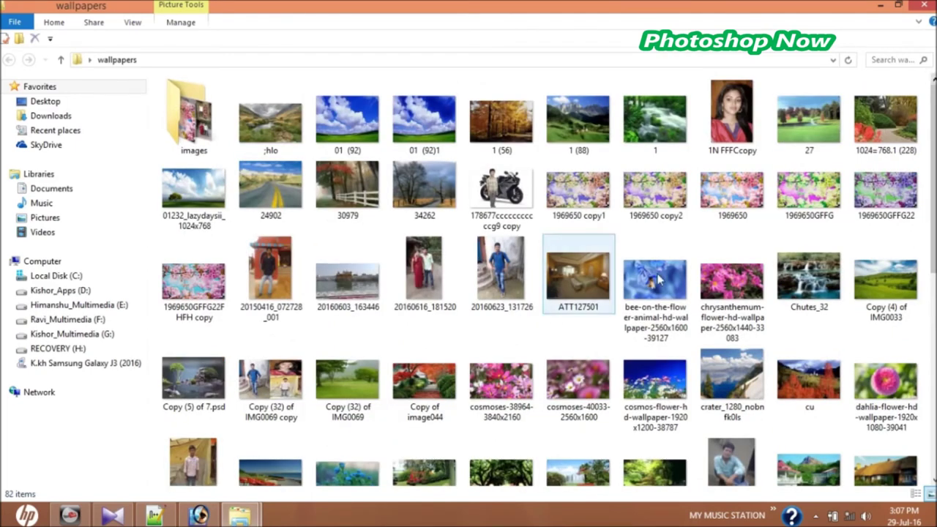
{"action": "double_click", "coordinate": [214, 149]}
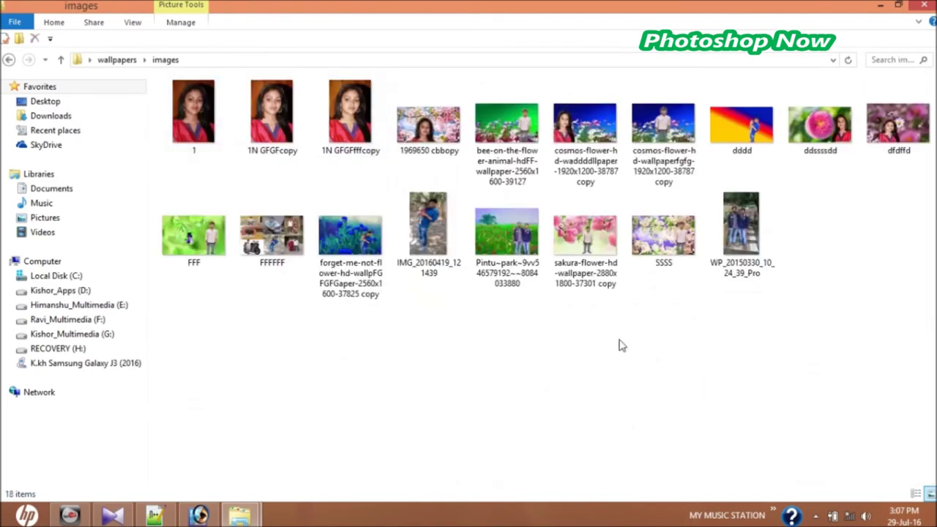
{"action": "double_click", "coordinate": [286, 261]}
- Zoom in and pan over the seated man, the white-vest couple, the bottom row and the man holding the baby
{"action": "scroll", "coordinate": [507, 299], "scroll_direction": "up", "scroll_amount": 1}
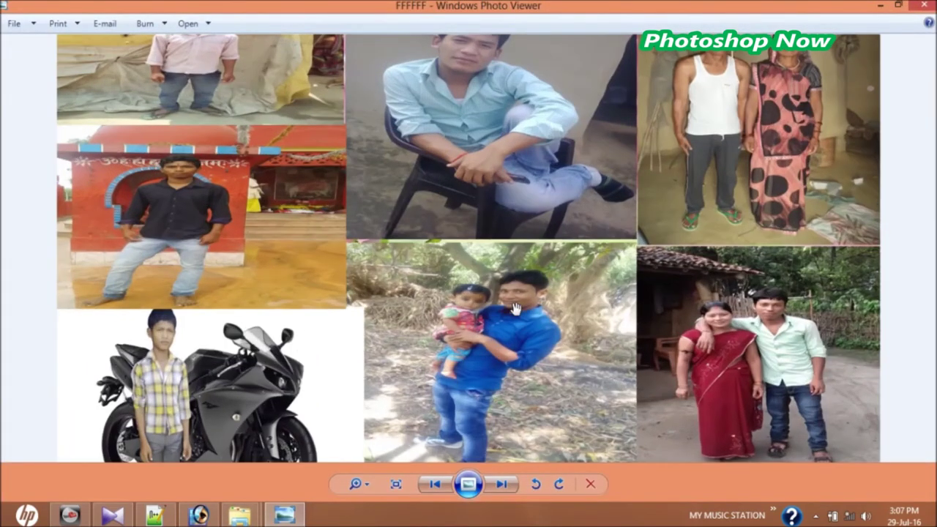
{"action": "scroll", "coordinate": [238, 295], "scroll_direction": "up", "scroll_amount": 2}
{"action": "left_click_drag", "start_coordinate": [253, 201], "coordinate": [267, 311]}
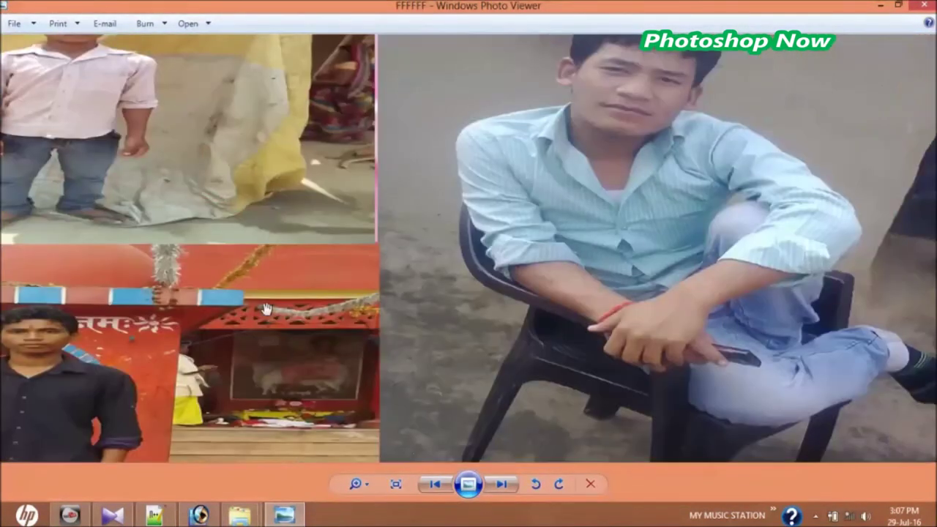
{"action": "left_click_drag", "start_coordinate": [466, 331], "coordinate": [164, 292]}
{"action": "left_click_drag", "start_coordinate": [454, 280], "coordinate": [191, 281]}
{"action": "left_click_drag", "start_coordinate": [584, 373], "coordinate": [593, 206]}
{"action": "left_click_drag", "start_coordinate": [648, 349], "coordinate": [650, 189]}
{"action": "left_click_drag", "start_coordinate": [683, 301], "coordinate": [703, 169]}
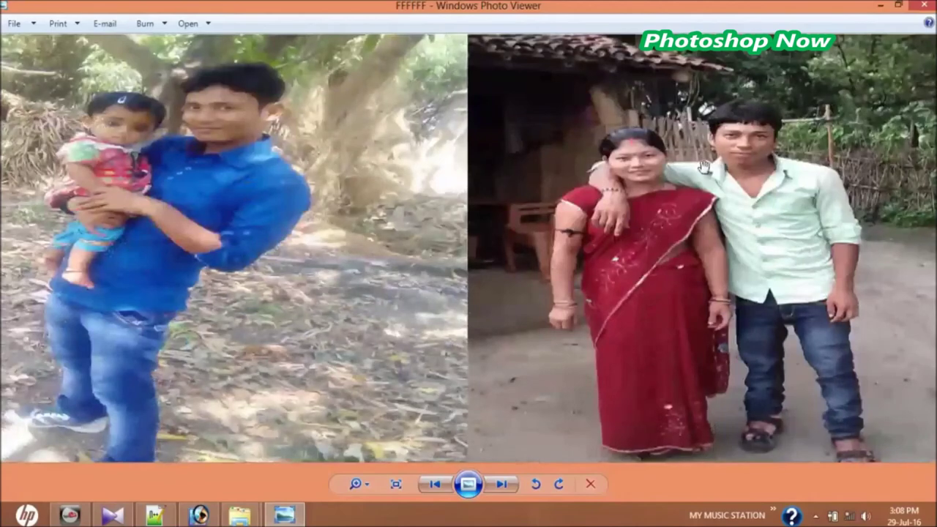
{"action": "left_click_drag", "start_coordinate": [558, 290], "coordinate": [723, 299]}
- Pan across the motorbike boy, the temple photo, and the seated man beside the standing couple
{"action": "left_click_drag", "start_coordinate": [366, 307], "coordinate": [733, 285]}
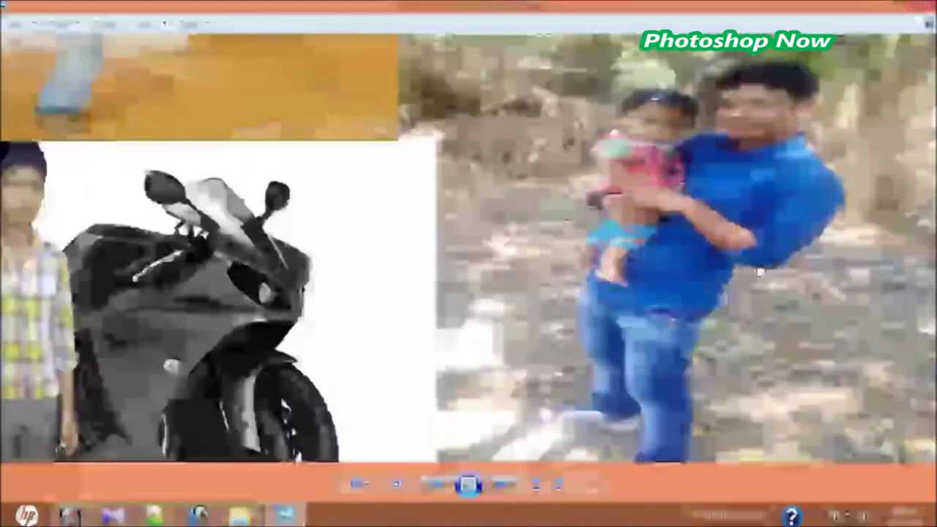
{"action": "left_click_drag", "start_coordinate": [512, 307], "coordinate": [572, 307]}
{"action": "mouse_move", "coordinate": [396, 345]}
{"action": "left_mouse_down"}
{"action": "mouse_move", "coordinate": [549, 330]}
{"action": "mouse_move", "coordinate": [582, 203]}
{"action": "mouse_move", "coordinate": [575, 339]}
{"action": "left_mouse_up"}
{"action": "left_click_drag", "start_coordinate": [546, 181], "coordinate": [542, 296]}
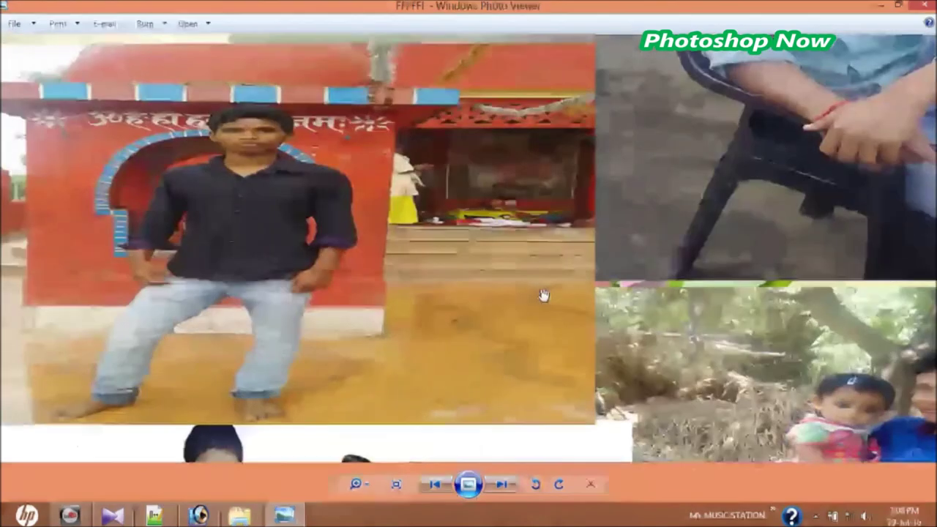
{"action": "mouse_move", "coordinate": [549, 246]}
{"action": "left_mouse_down"}
{"action": "mouse_move", "coordinate": [556, 366]}
{"action": "mouse_move", "coordinate": [545, 397]}
{"action": "left_mouse_up"}
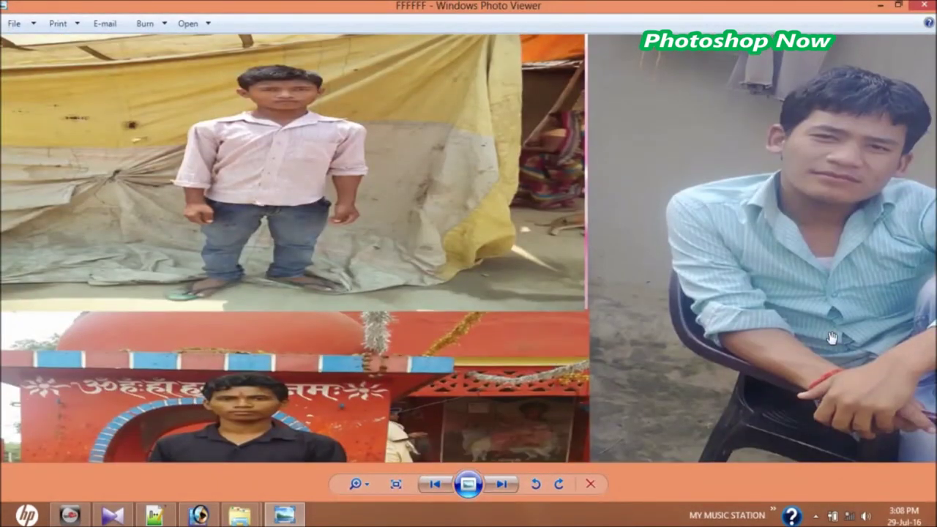
{"action": "left_click_drag", "start_coordinate": [833, 337], "coordinate": [457, 293]}
{"action": "left_click_drag", "start_coordinate": [726, 309], "coordinate": [405, 295]}
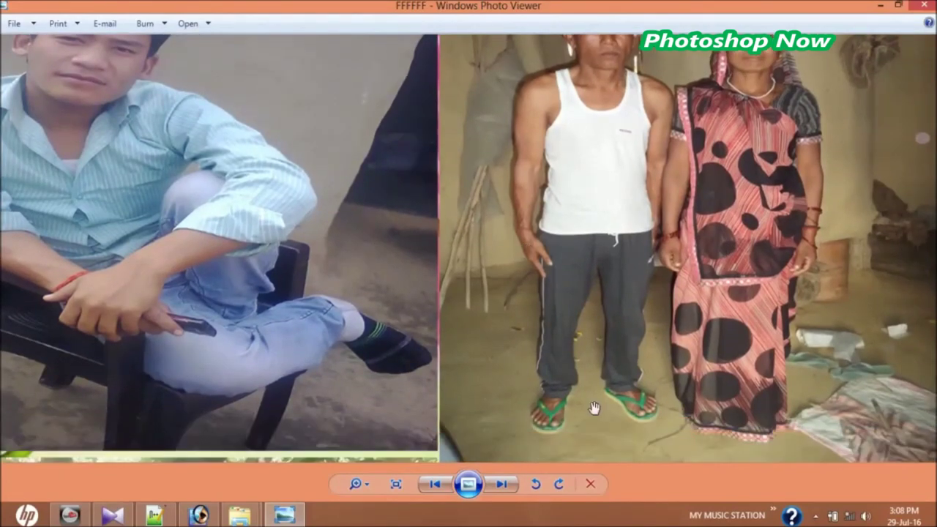
{"action": "left_click_drag", "start_coordinate": [594, 408], "coordinate": [586, 231]}
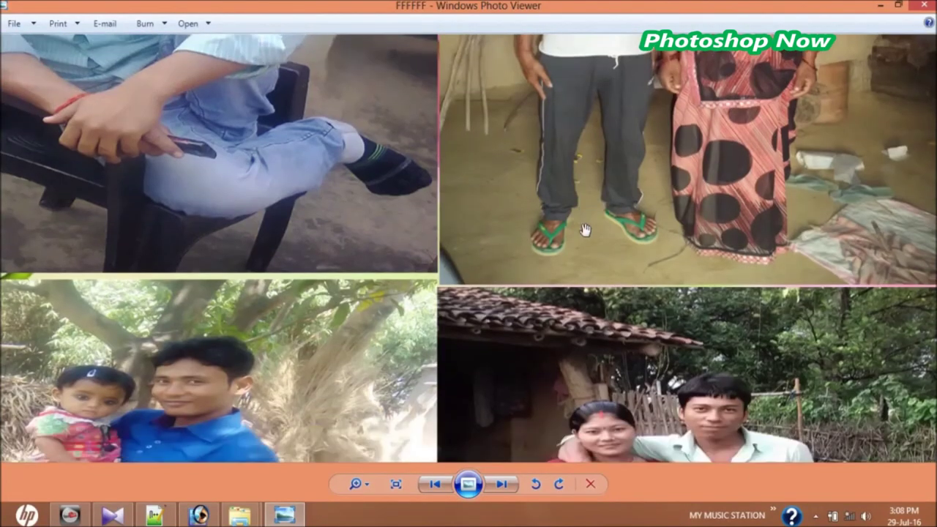
{"action": "left_click_drag", "start_coordinate": [605, 378], "coordinate": [610, 304]}
{"action": "left_click_drag", "start_coordinate": [473, 235], "coordinate": [535, 375]}
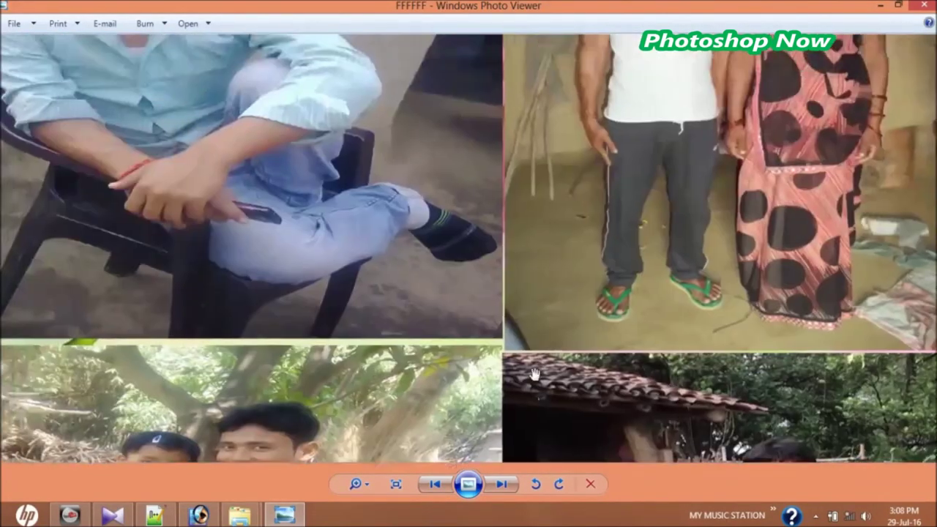
{"action": "left_click_drag", "start_coordinate": [534, 282], "coordinate": [545, 394]}
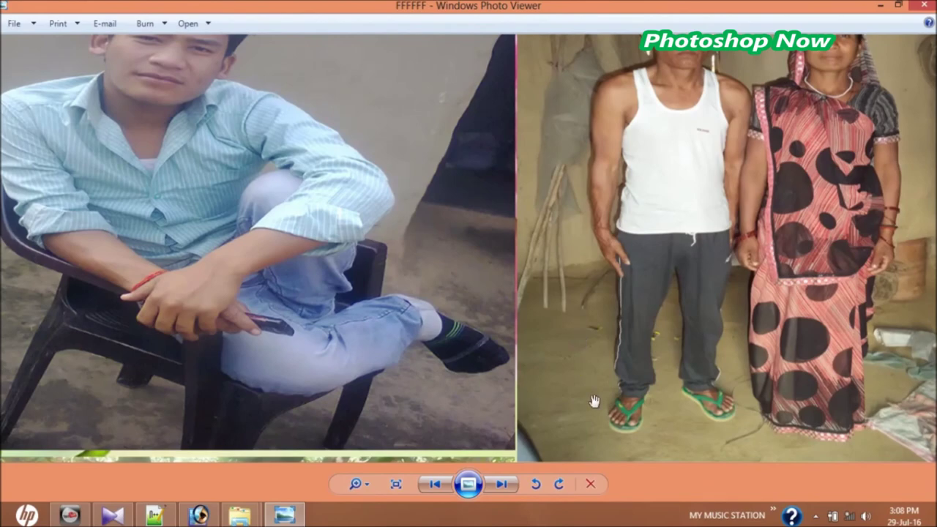
{"action": "mouse_move", "coordinate": [547, 177]}
{"action": "left_mouse_down"}
{"action": "mouse_move", "coordinate": [579, 295]}
{"action": "mouse_move", "coordinate": [565, 293]}
{"action": "left_mouse_up"}
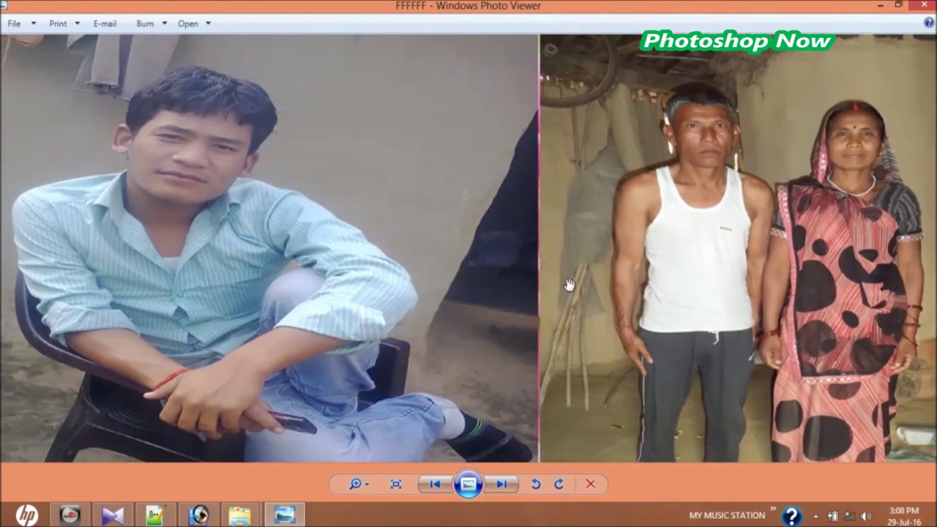